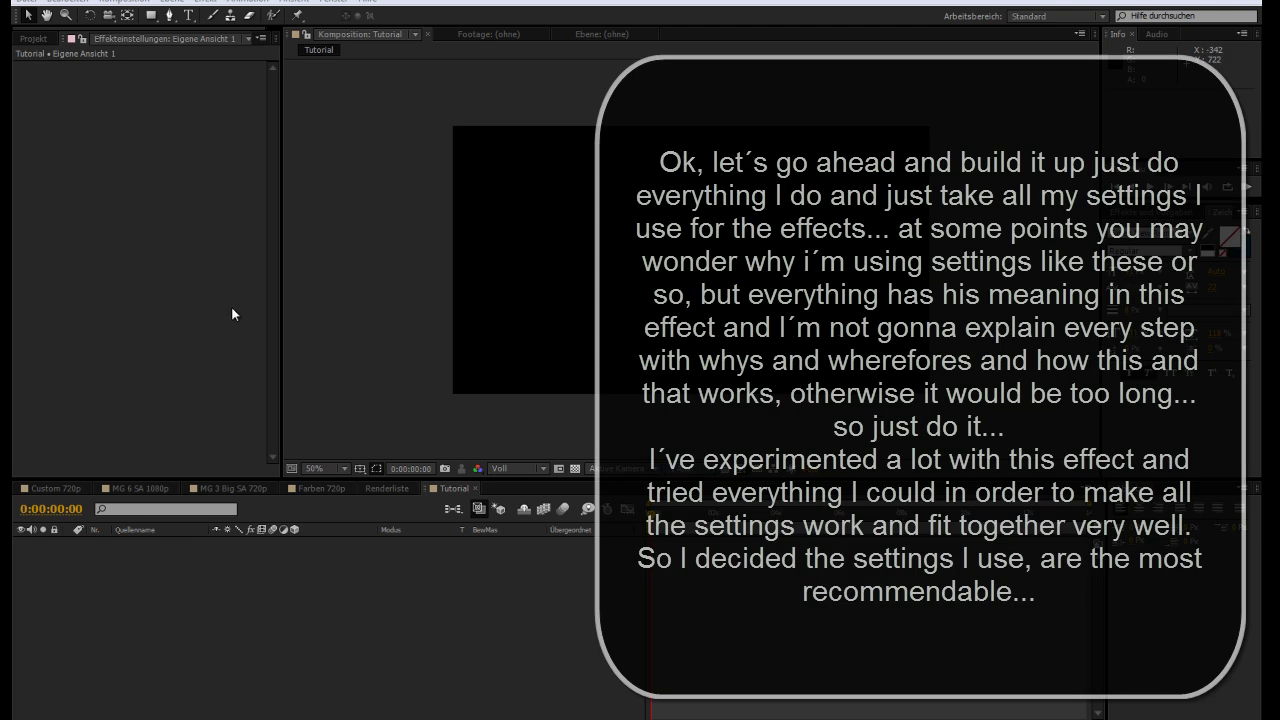
- Add a black 1280×720 solid layer named 'BG' through Layer > New > Solid
{"action": "left_click", "coordinate": [172, 3]}
{"action": "mouse_move", "coordinate": [398, 27]}
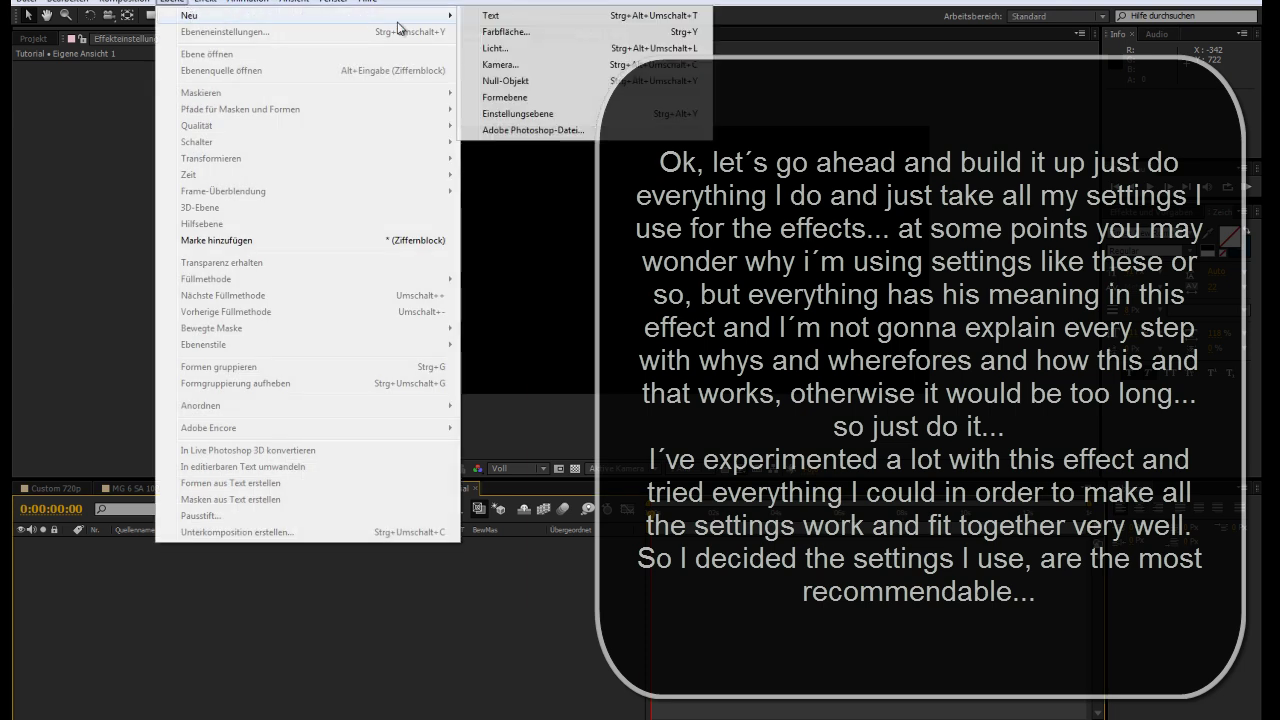
{"action": "left_click", "coordinate": [500, 32]}
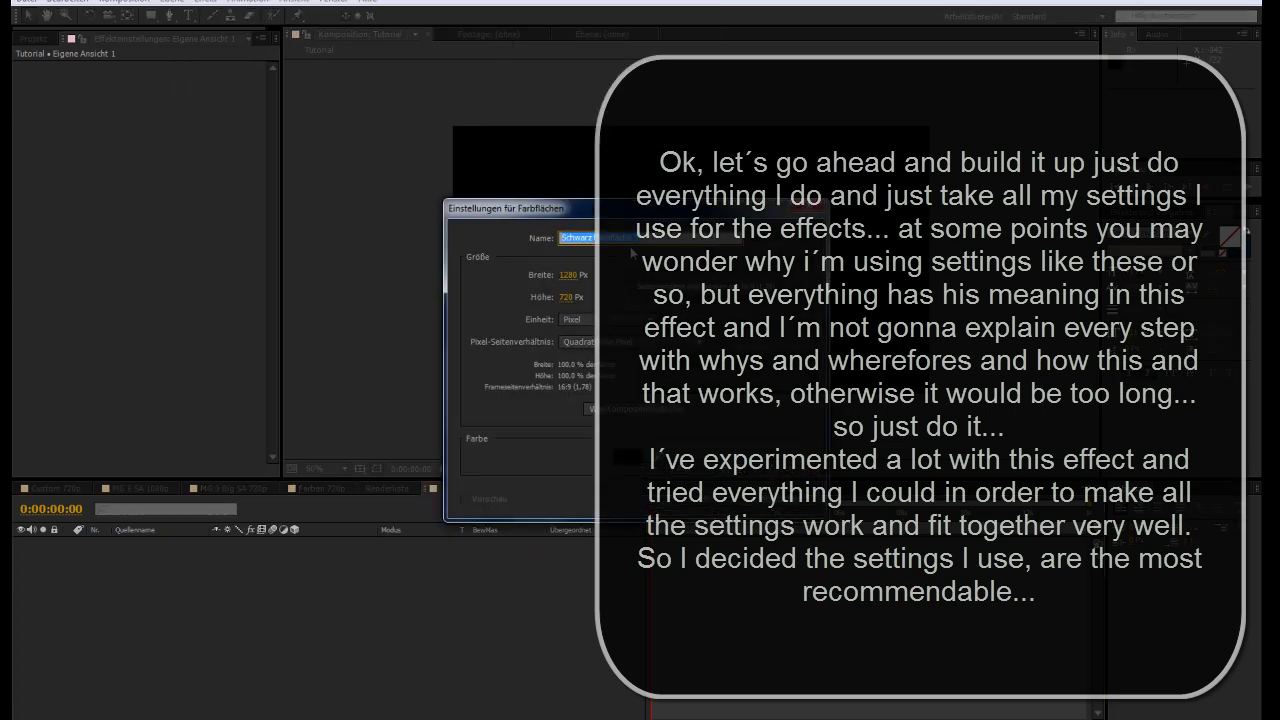
{"action": "type", "text": "BG"}
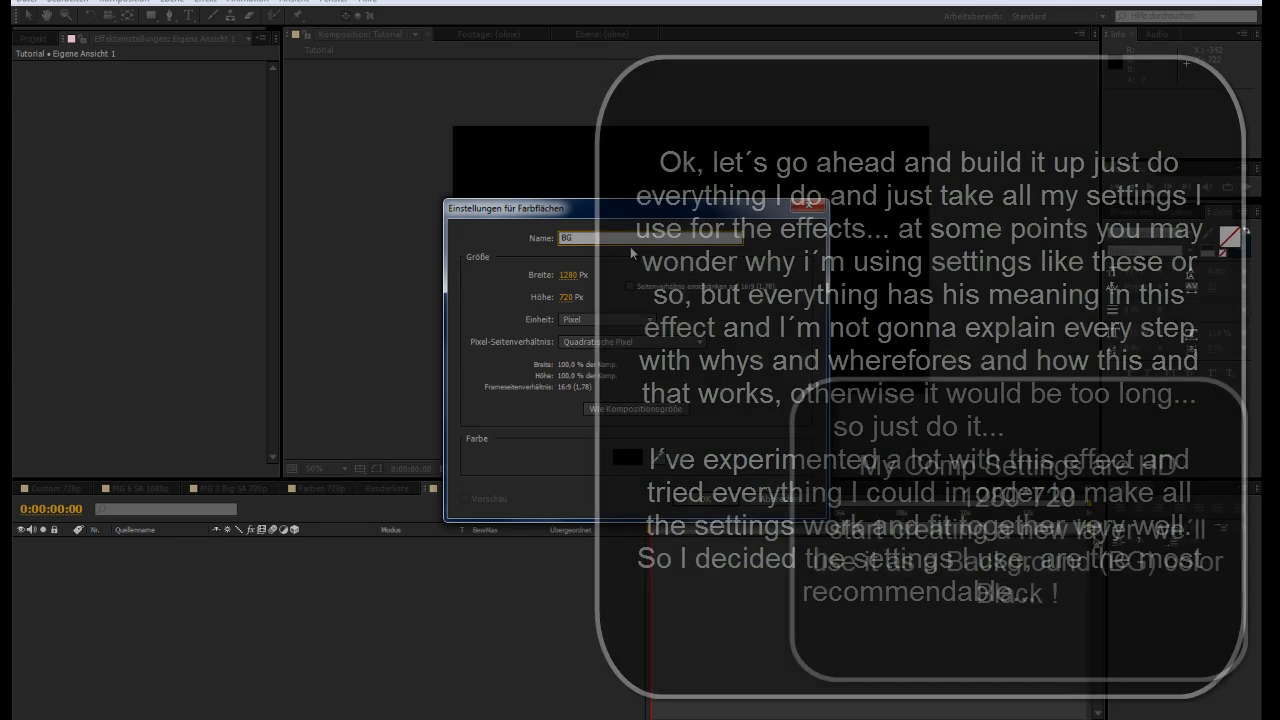
{"action": "key", "text": "Return"}
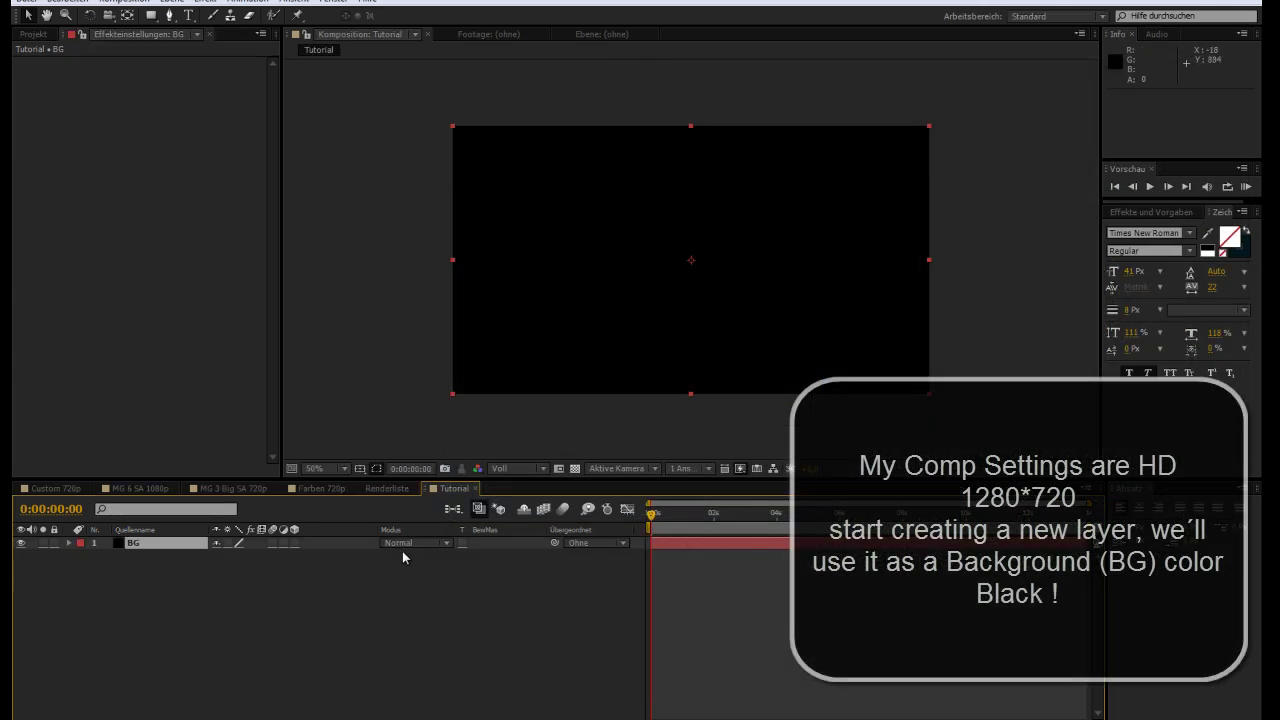
- Add a second black solid named 'Core' above BG and switch to the Pen tool
{"action": "right_click", "coordinate": [249, 601]}
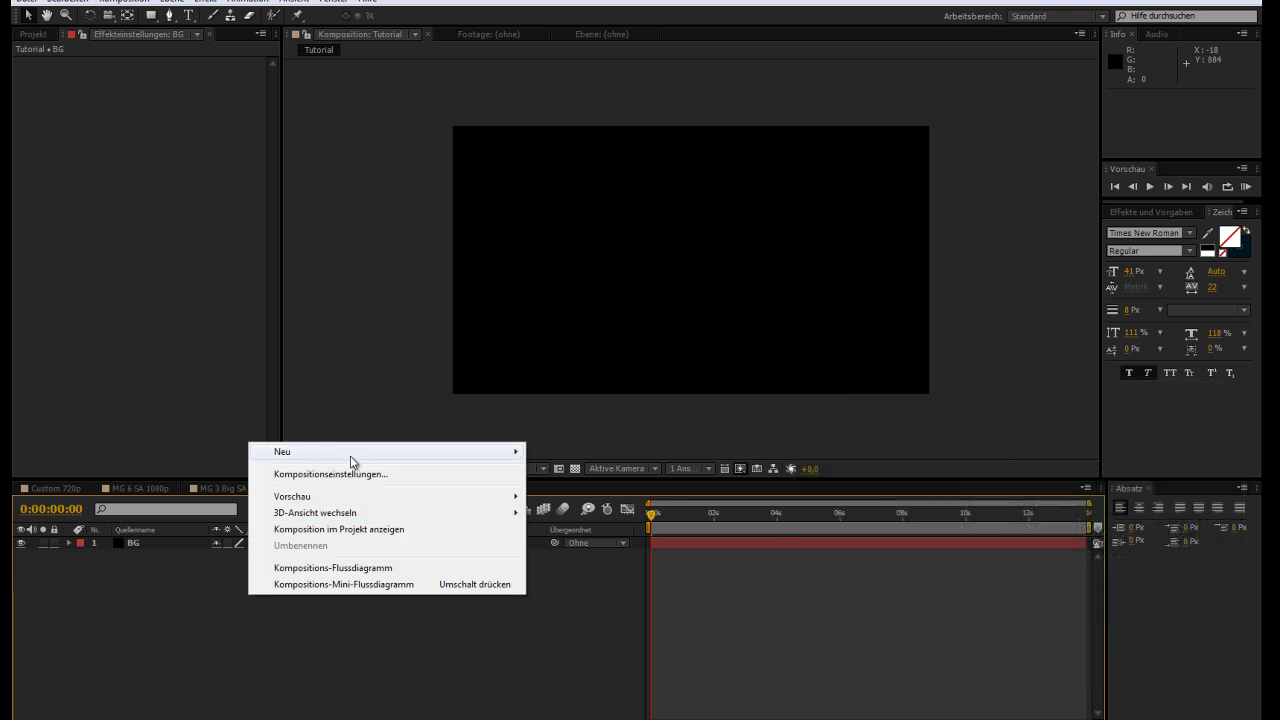
{"action": "mouse_move", "coordinate": [420, 452]}
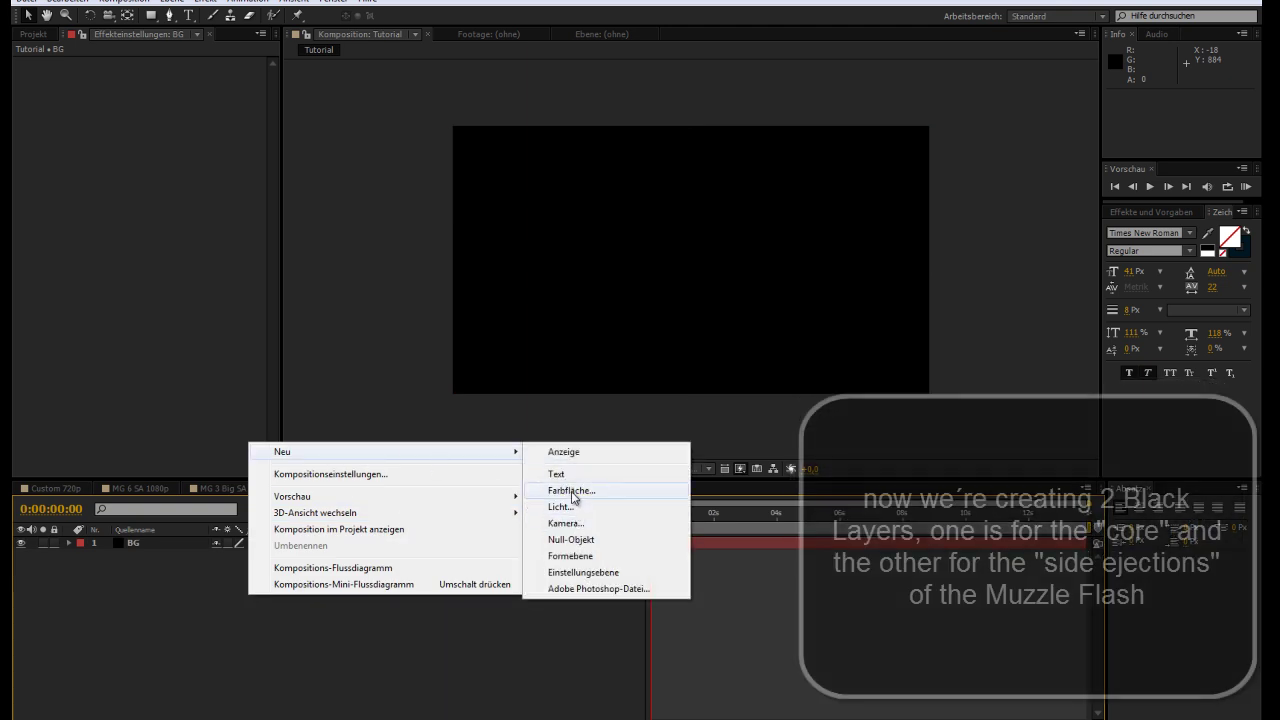
{"action": "left_click", "coordinate": [573, 492]}
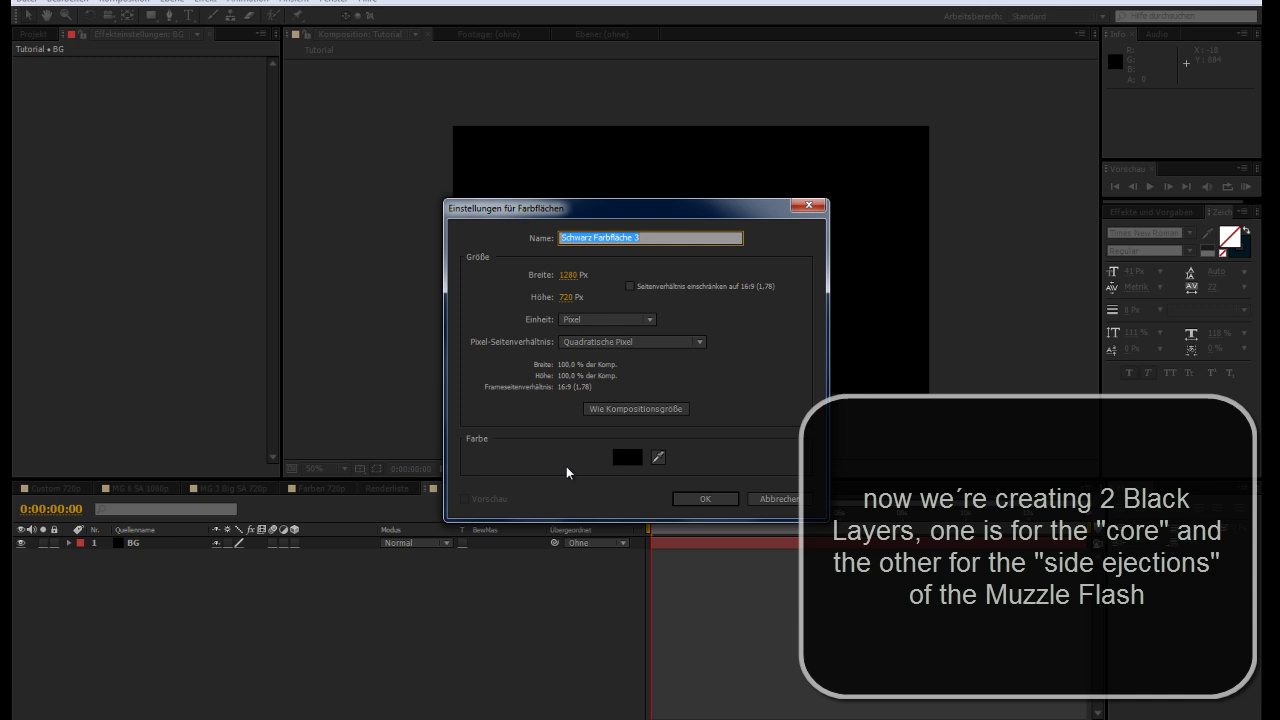
{"action": "type", "text": "Core"}
{"action": "key", "text": "Return"}
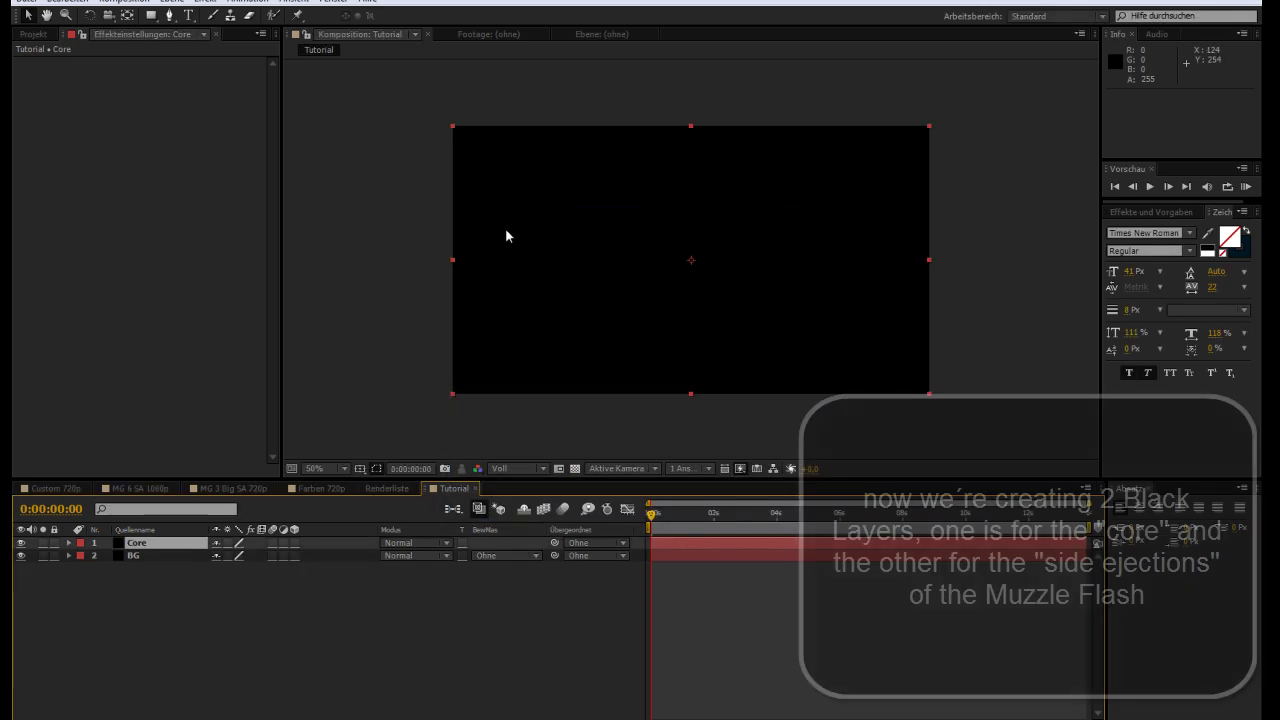
{"action": "left_click", "coordinate": [169, 14]}
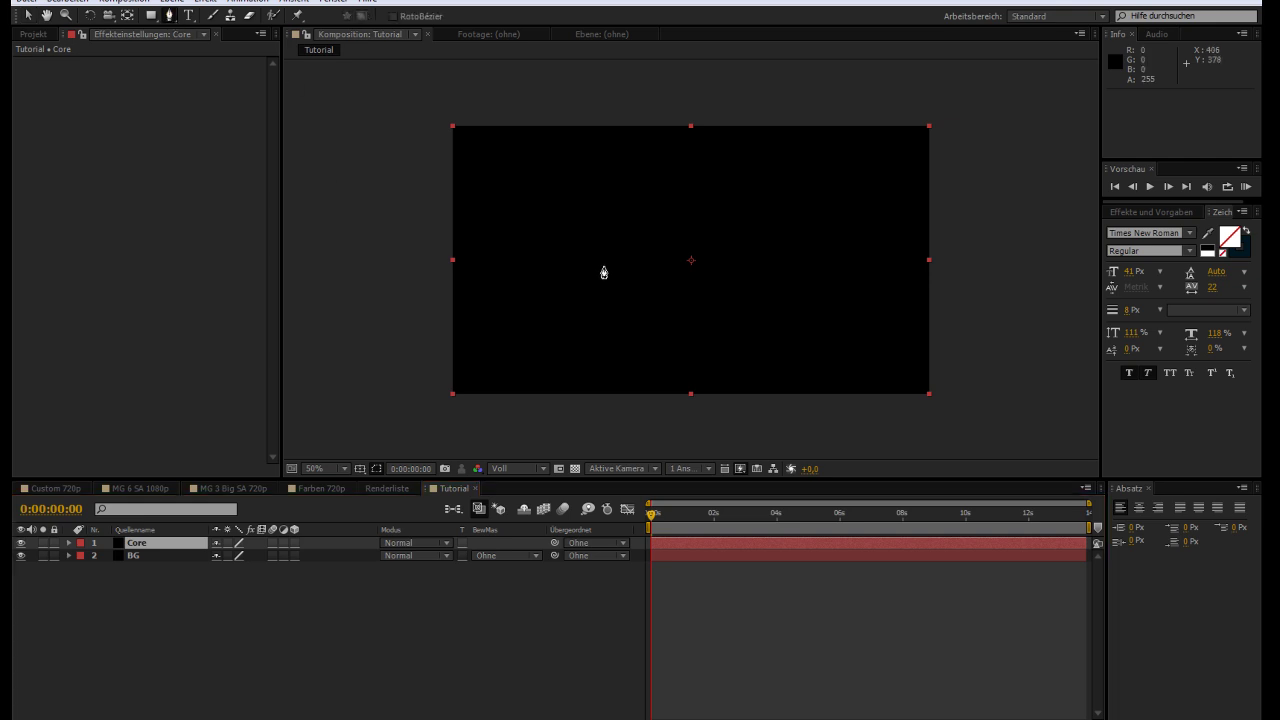
- Draw a straight two-point mask on Core from the comp centre horizontally to the right
{"action": "key", "text": "slash"}
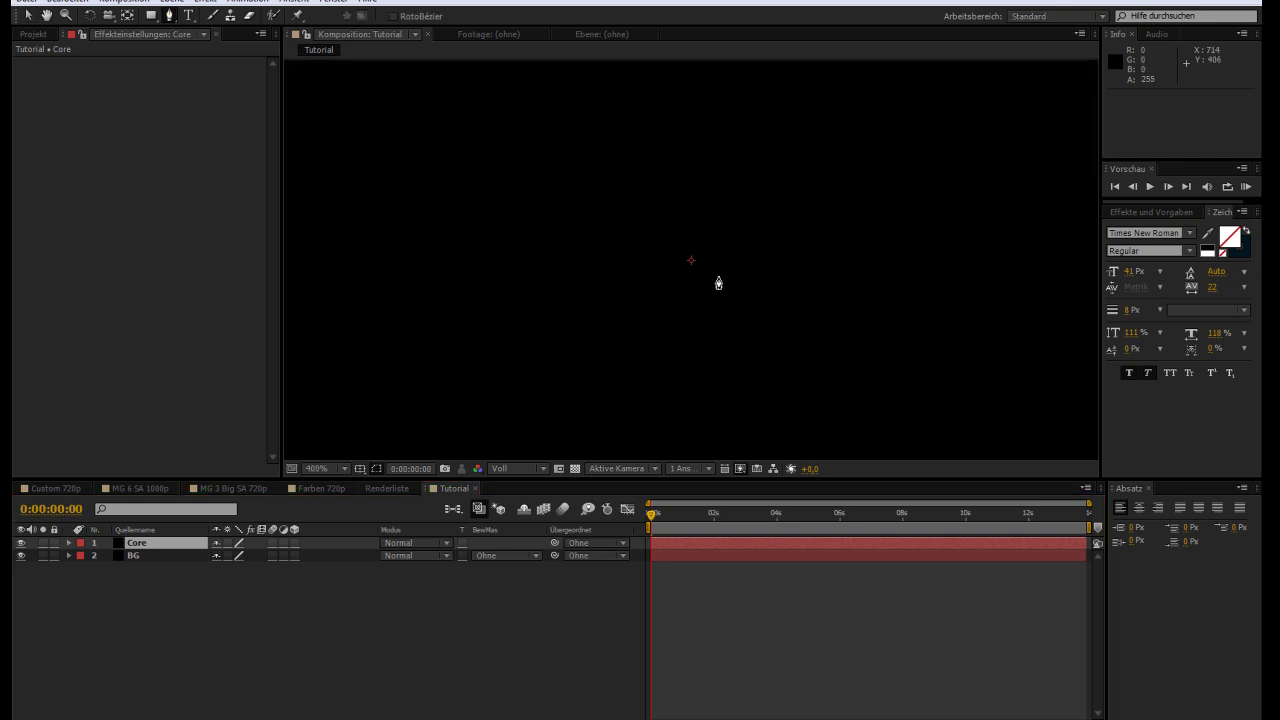
{"action": "scroll", "coordinate": [691, 267], "scroll_direction": "up", "scroll_amount": 2}
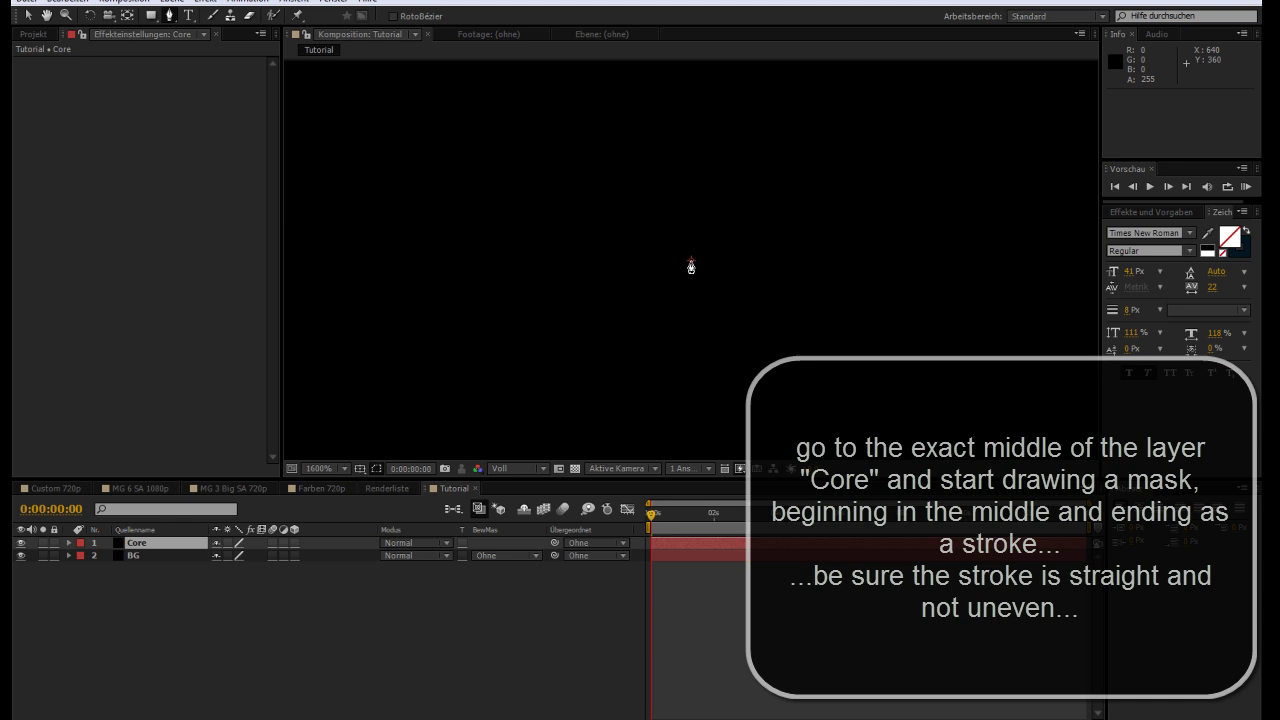
{"action": "left_click", "coordinate": [690, 260]}
{"action": "scroll", "coordinate": [691, 264], "scroll_direction": "down", "scroll_amount": 3}
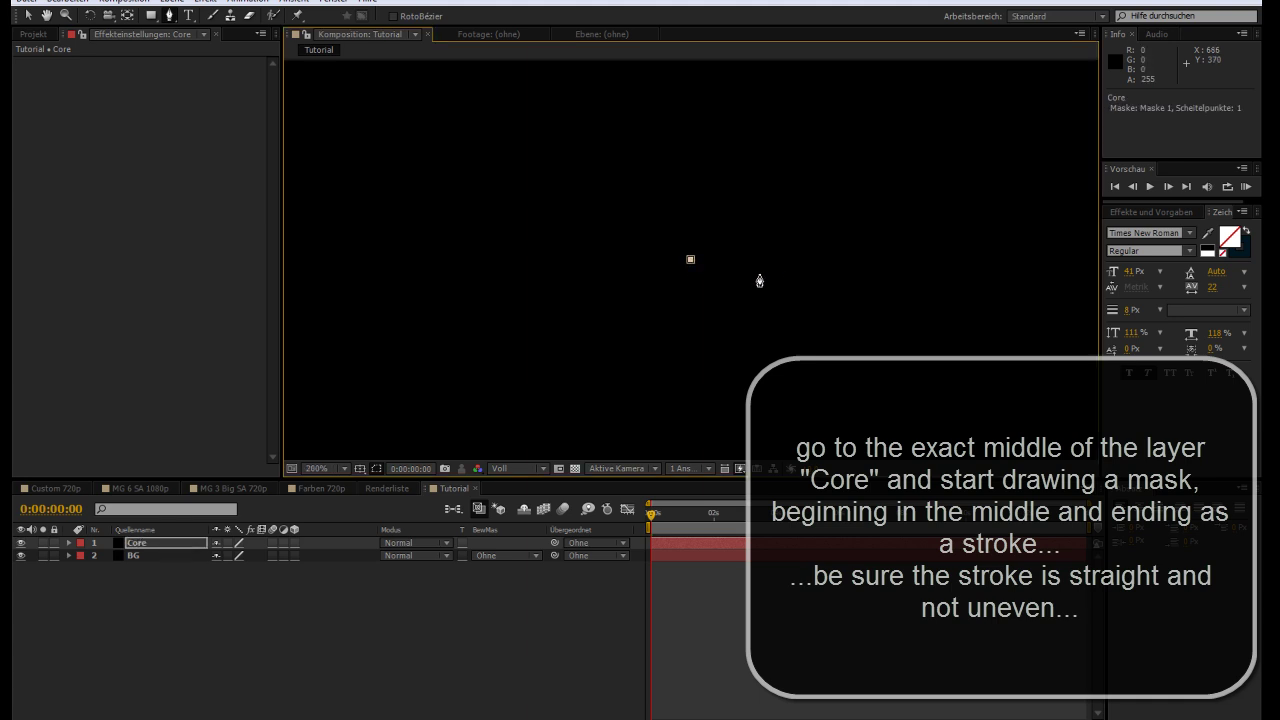
{"action": "scroll", "coordinate": [762, 278], "scroll_direction": "down", "scroll_amount": 3}
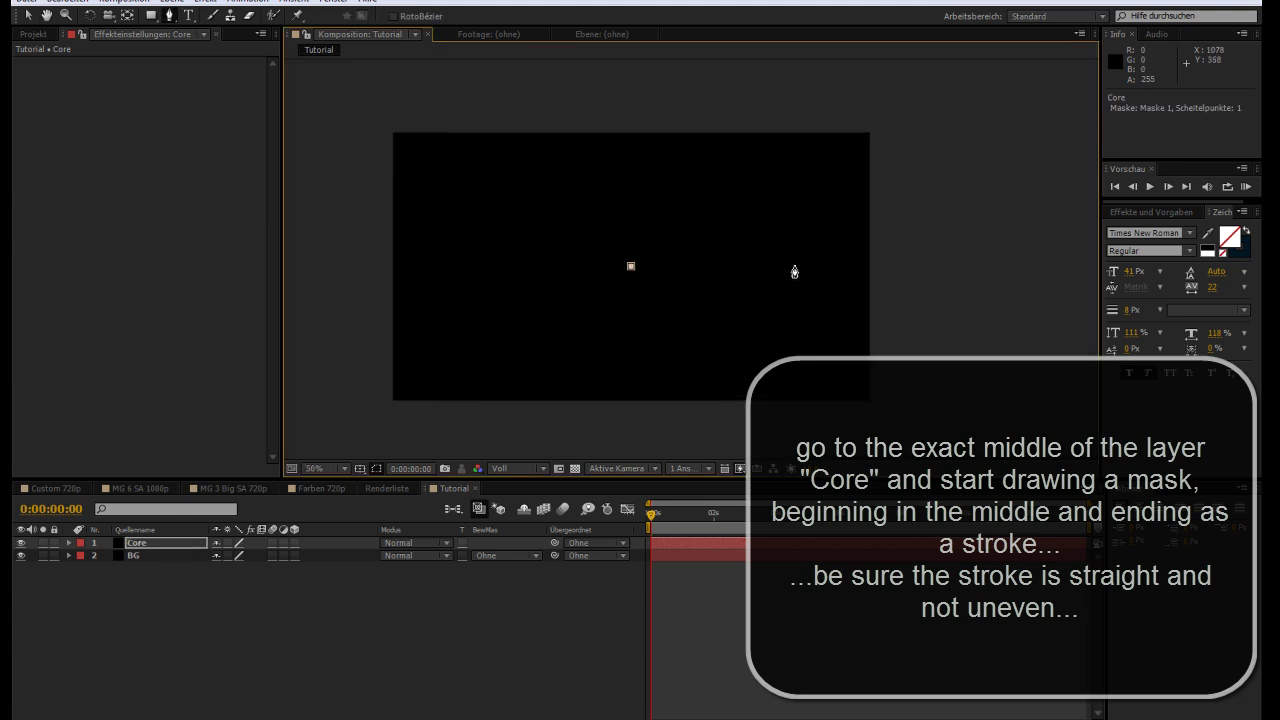
{"action": "left_click", "coordinate": [795, 267]}
{"action": "key", "text": "period"}
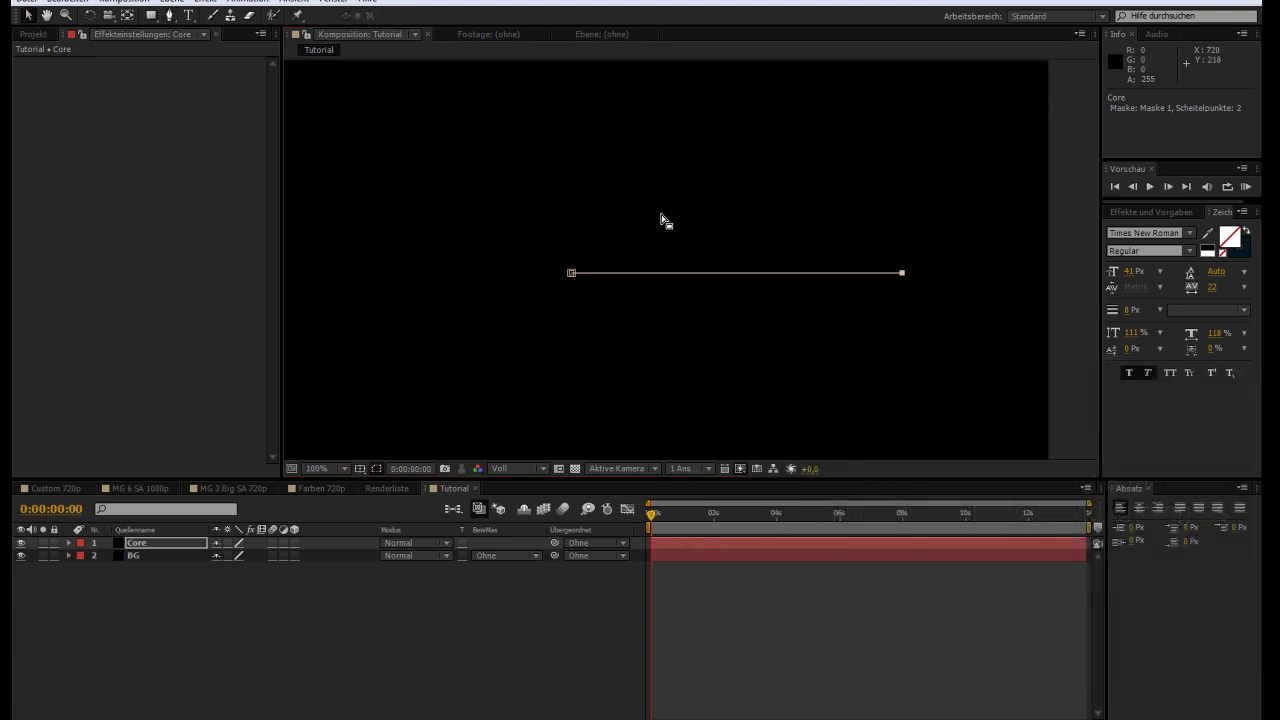
{"action": "key", "text": "period"}
{"action": "mouse_move", "coordinate": [800, 248]}
{"action": "left_mouse_down"}
{"action": "mouse_move", "coordinate": [566, 231]}
{"action": "mouse_move", "coordinate": [694, 234]}
{"action": "left_mouse_up"}
{"action": "key", "text": "comma"}
{"action": "key", "text": "comma"}
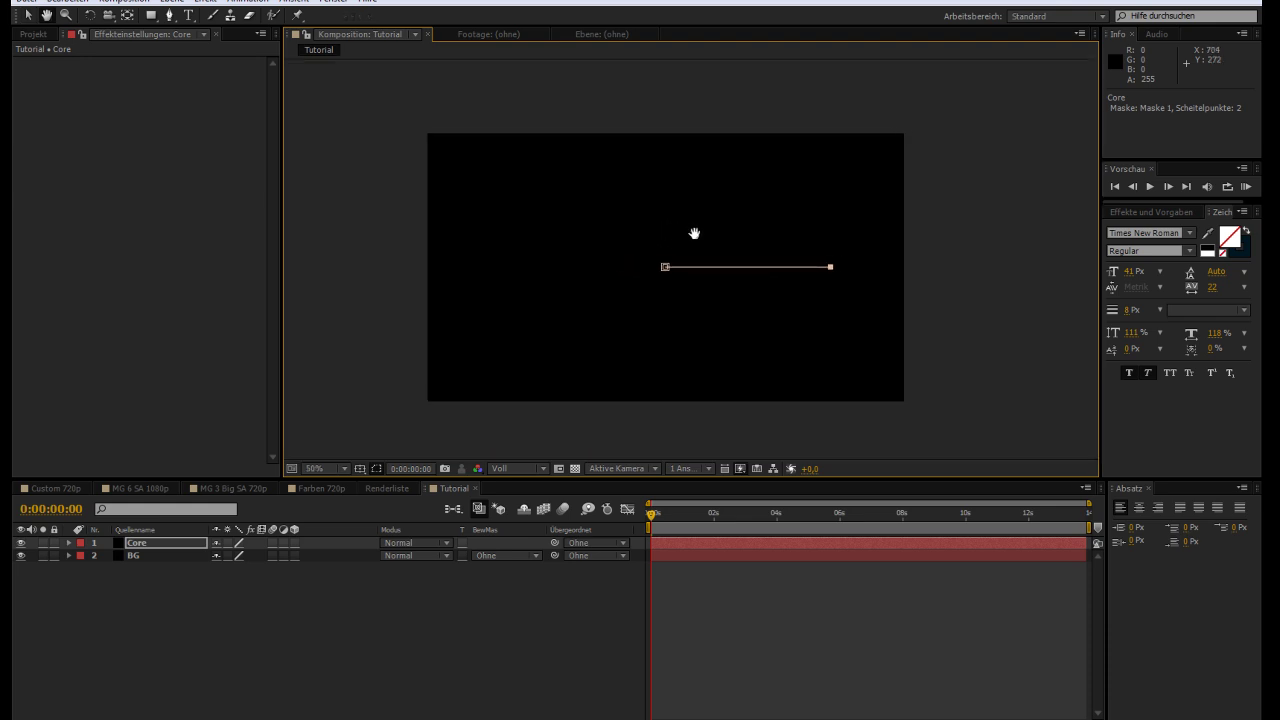
{"action": "left_click", "coordinate": [167, 584]}
{"action": "left_click", "coordinate": [167, 545]}
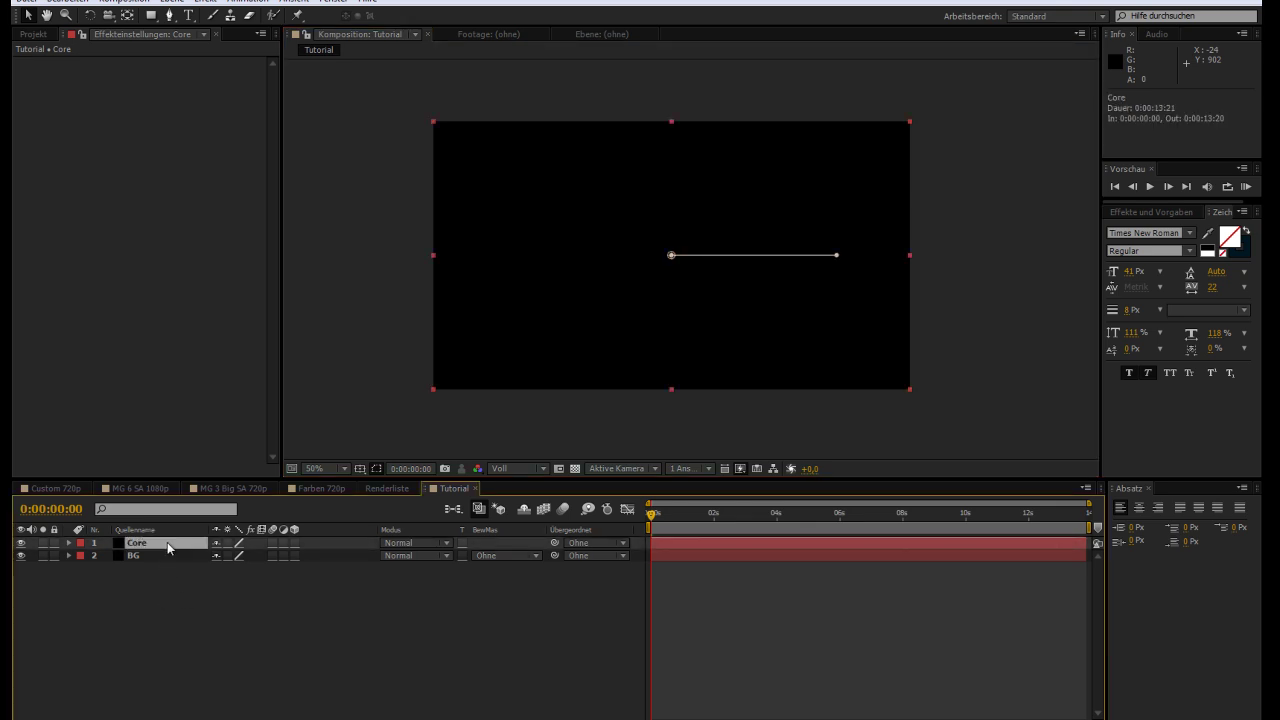
- Duplicate the Core layer and rename the copy 'Sides'
{"action": "key", "text": "ctrl+d"}
{"action": "key", "text": "Return"}
{"action": "type", "text": "Sides"}
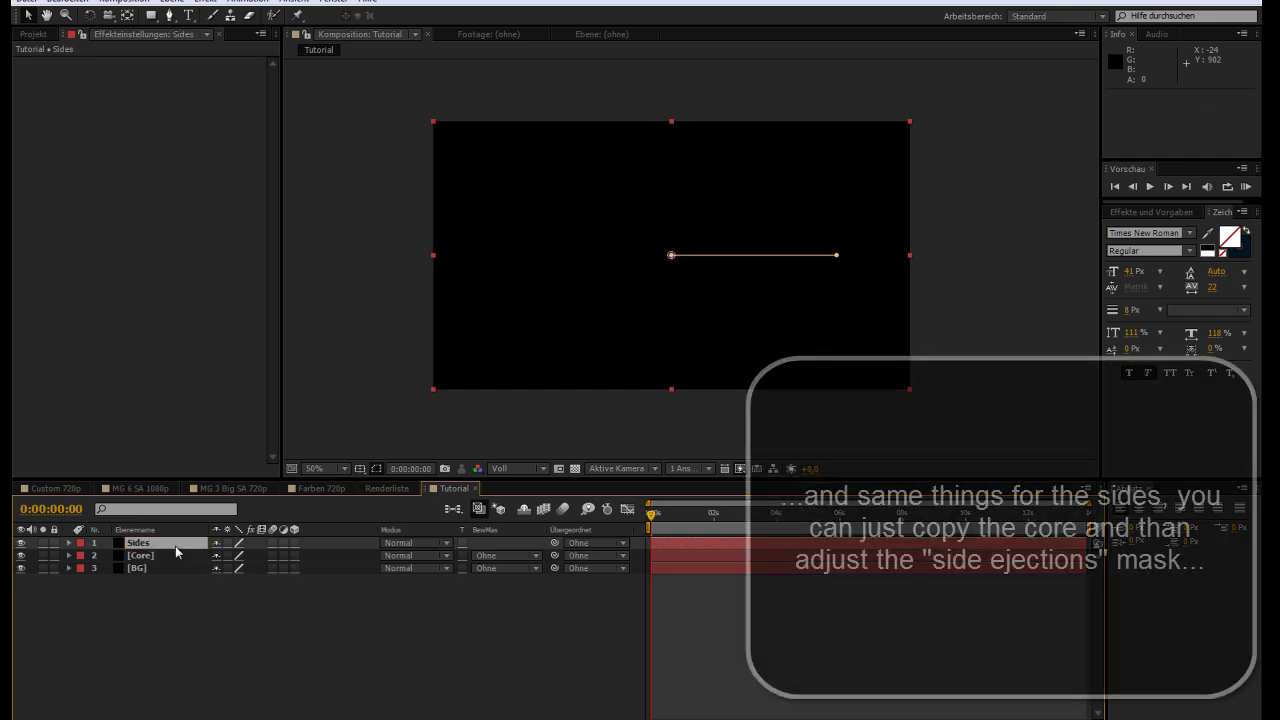
{"action": "key", "text": "Return"}
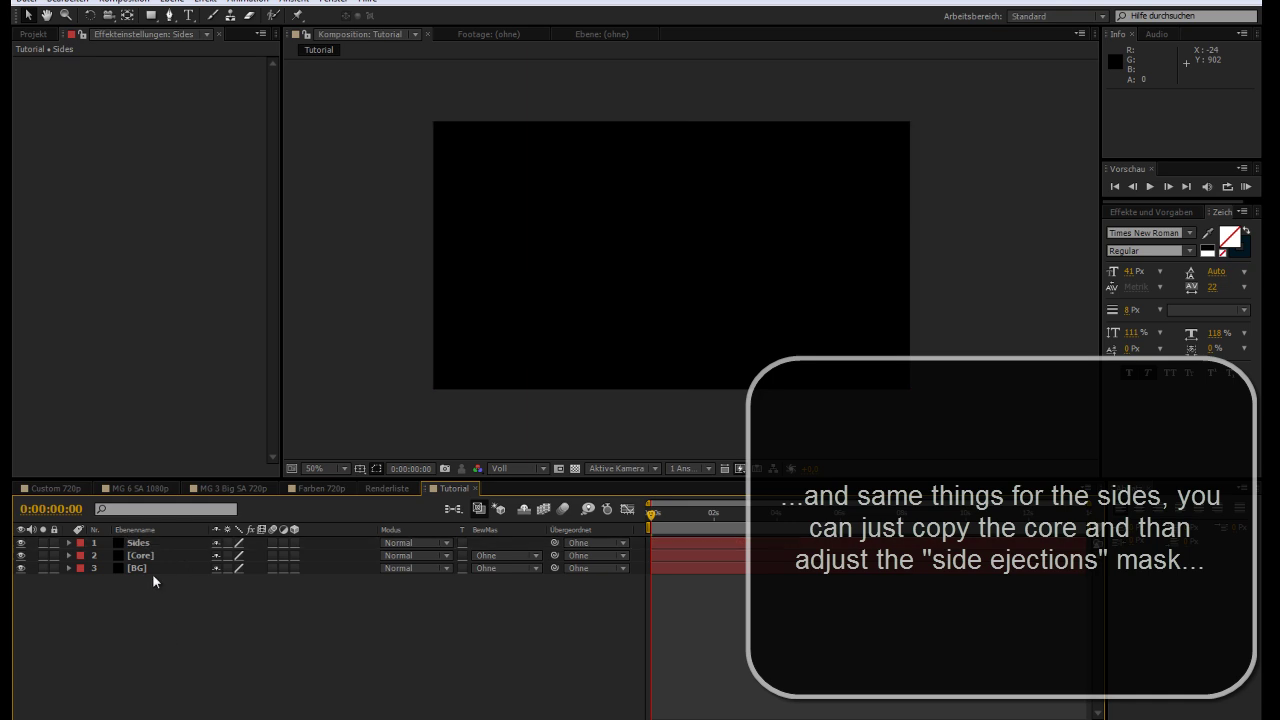
{"action": "left_click", "coordinate": [148, 545]}
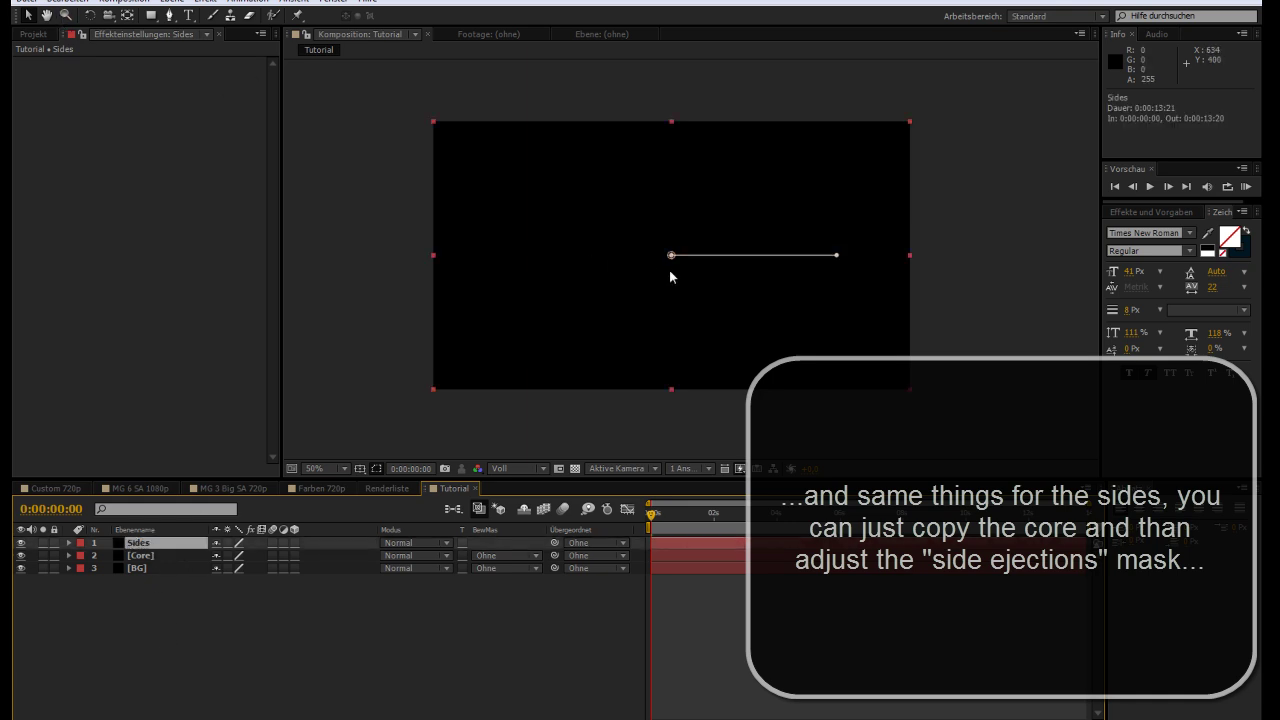
- Move the Sides mask into an up-right diagonal starting just above centre, then fit the view
{"action": "scroll", "coordinate": [676, 260], "scroll_direction": "up", "scroll_amount": 2}
{"action": "key", "text": "period"}
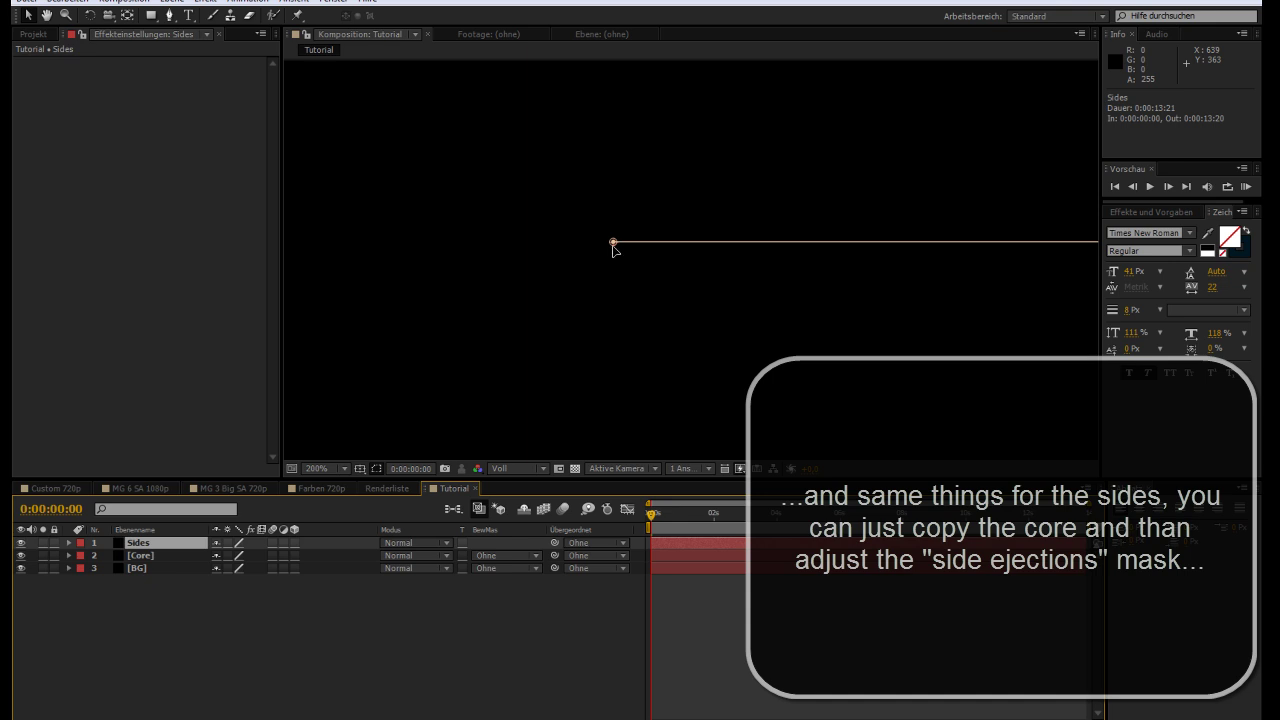
{"action": "left_click_drag", "start_coordinate": [613, 243], "coordinate": [613, 218]}
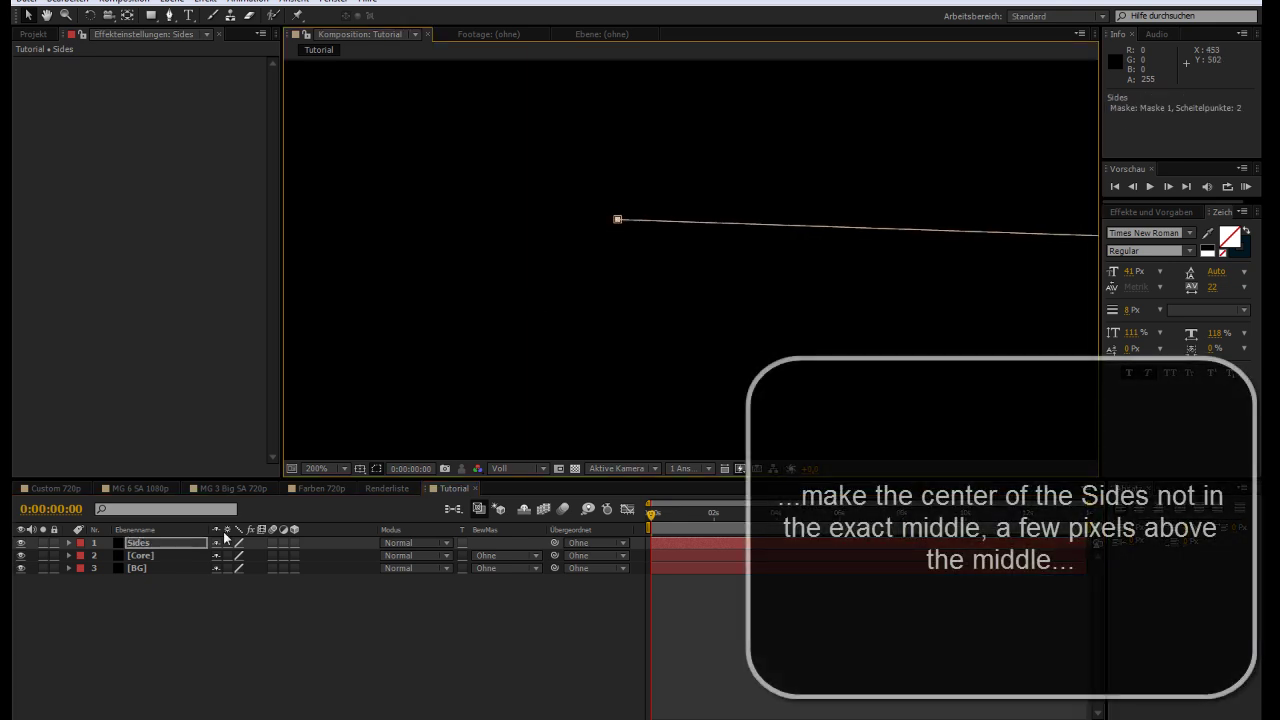
{"action": "key", "text": "comma"}
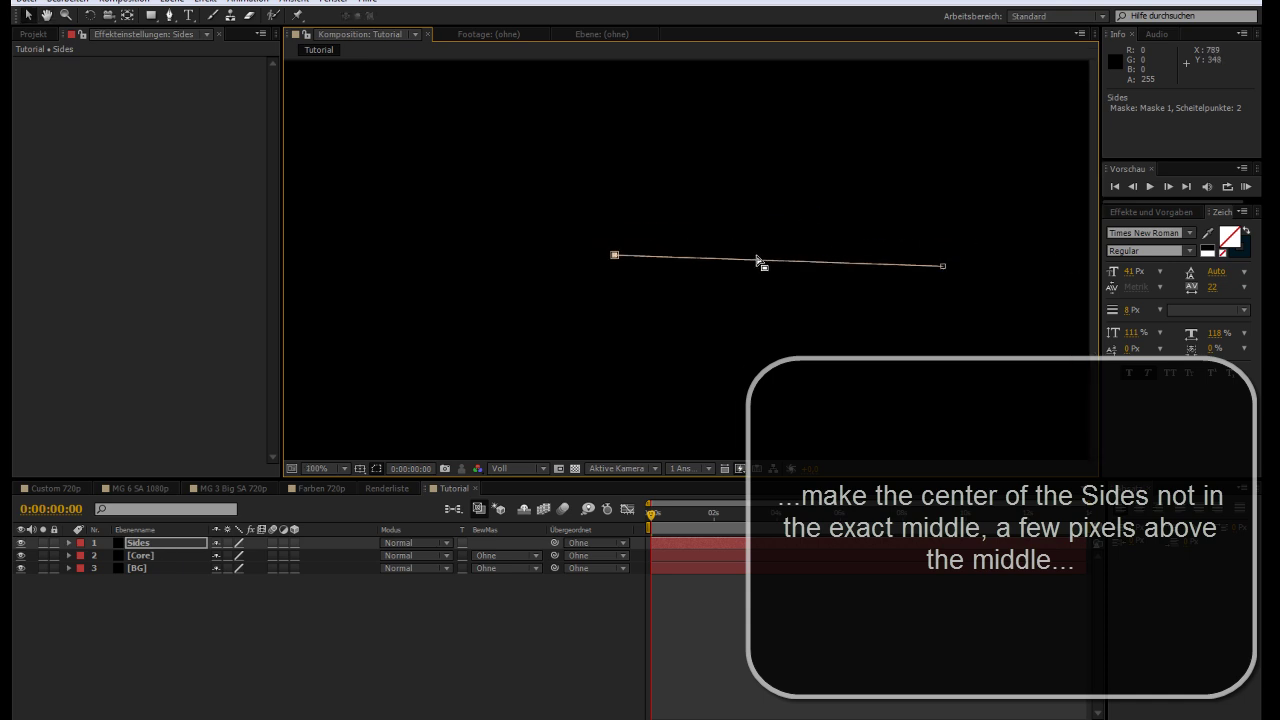
{"action": "key", "text": "comma"}
{"action": "left_click_drag", "start_coordinate": [817, 263], "coordinate": [695, 214]}
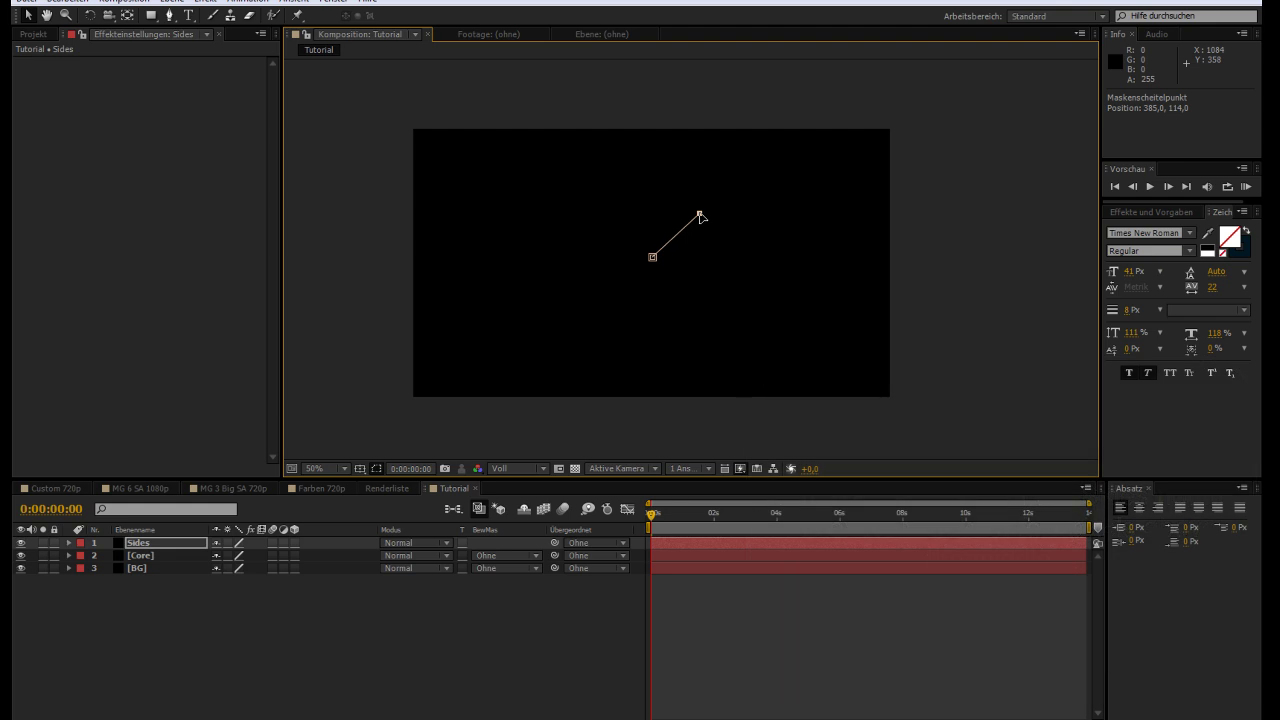
{"action": "left_click", "coordinate": [365, 620]}
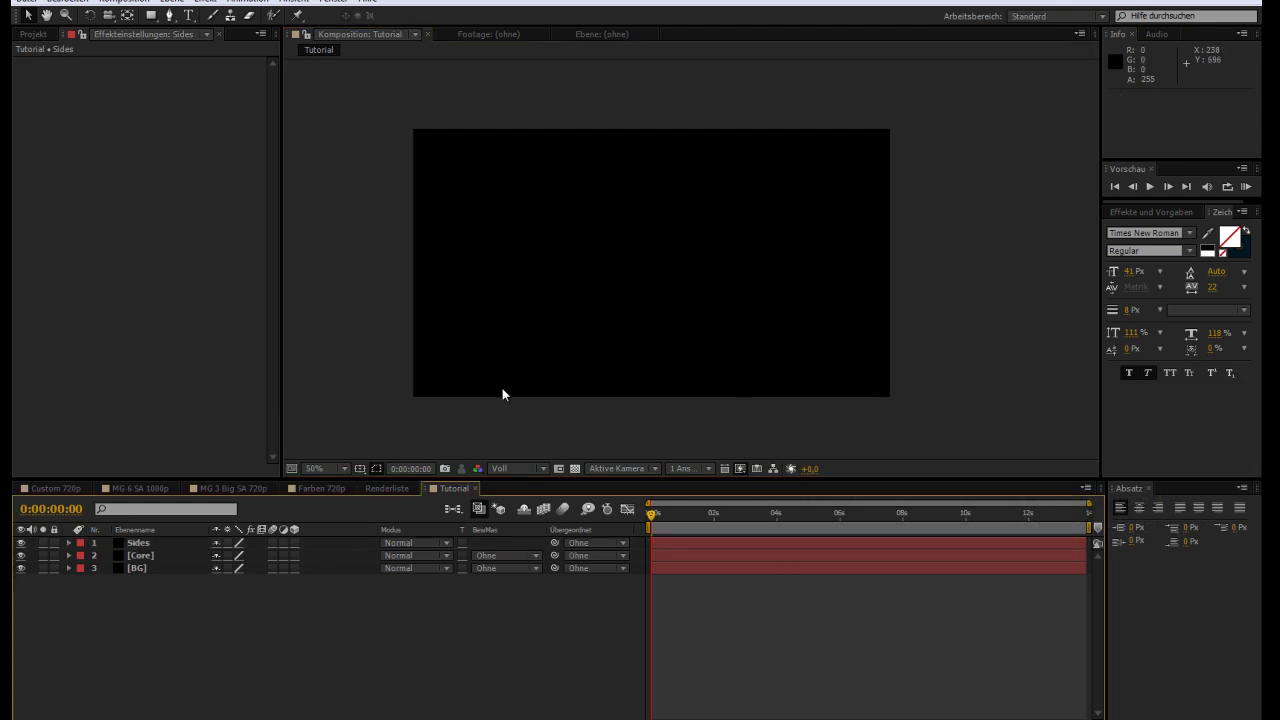
{"action": "left_click", "coordinate": [323, 468]}
{"action": "left_click", "coordinate": [360, 200]}
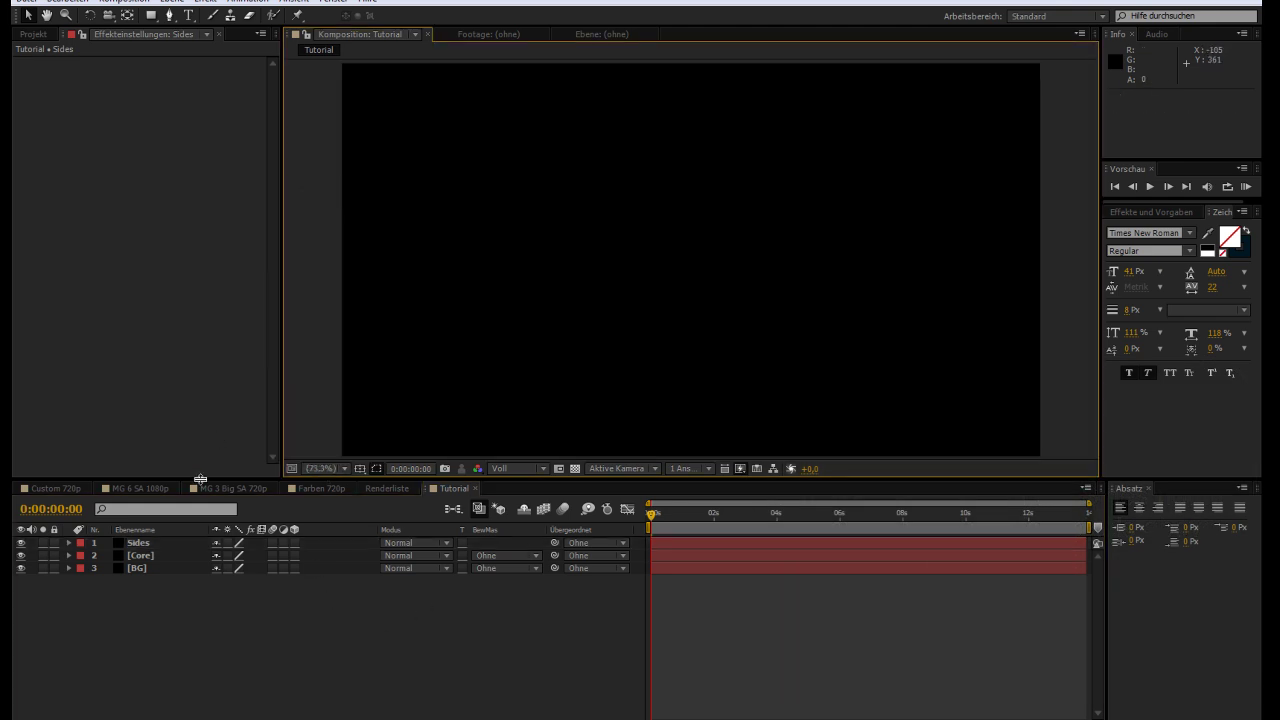
- Apply Trapcode 3D Stroke, found by searching '3d str', to the Core layer
{"action": "left_click", "coordinate": [1127, 213]}
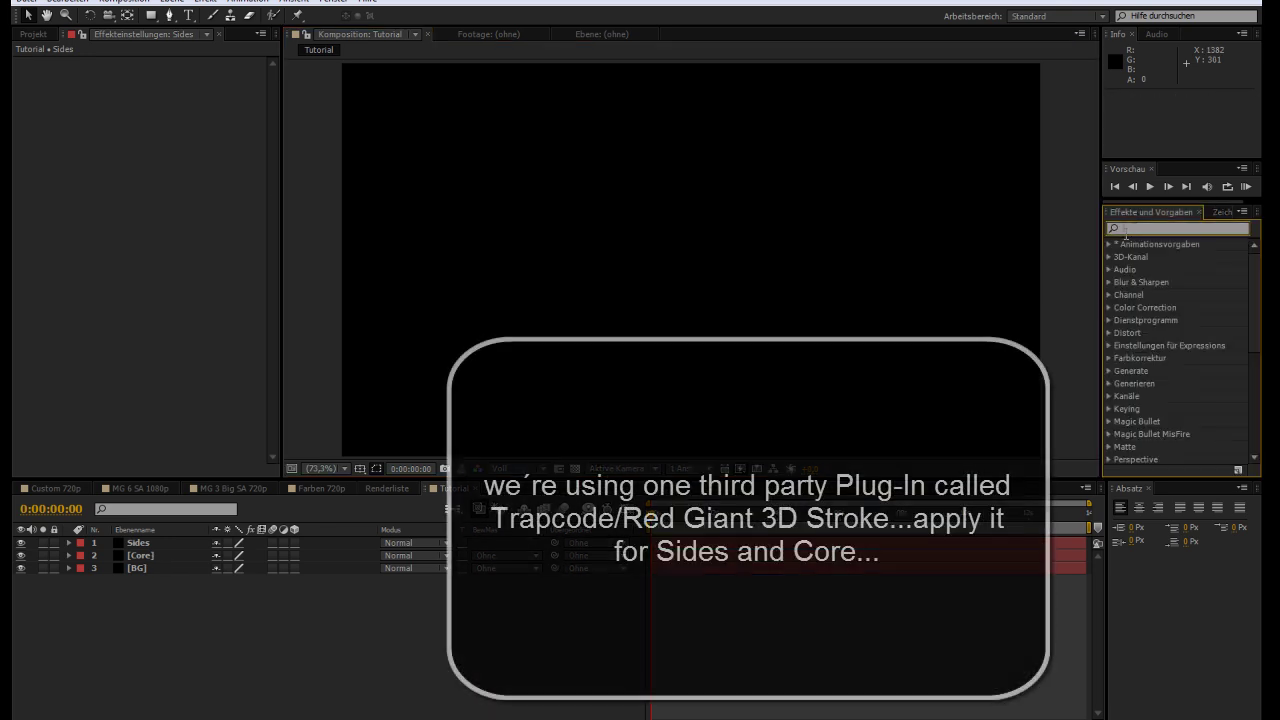
{"action": "type", "text": "3d str"}
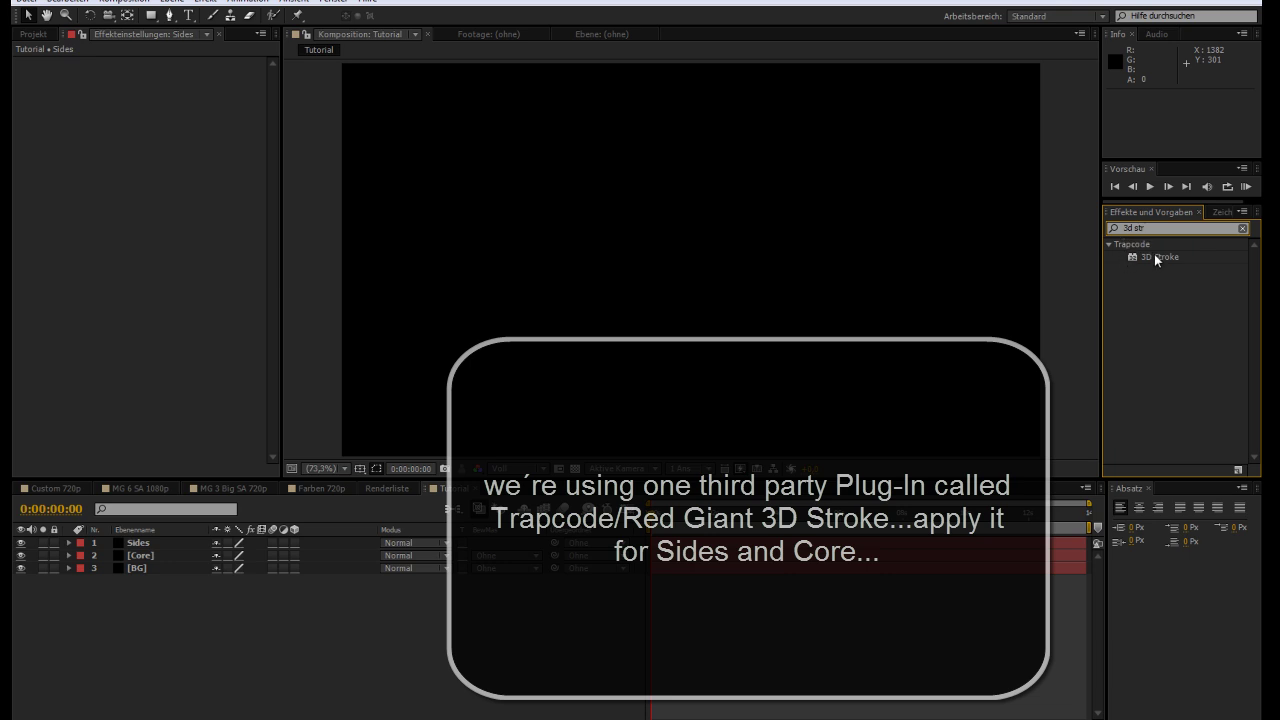
{"action": "left_click_drag", "start_coordinate": [1155, 257], "coordinate": [166, 562]}
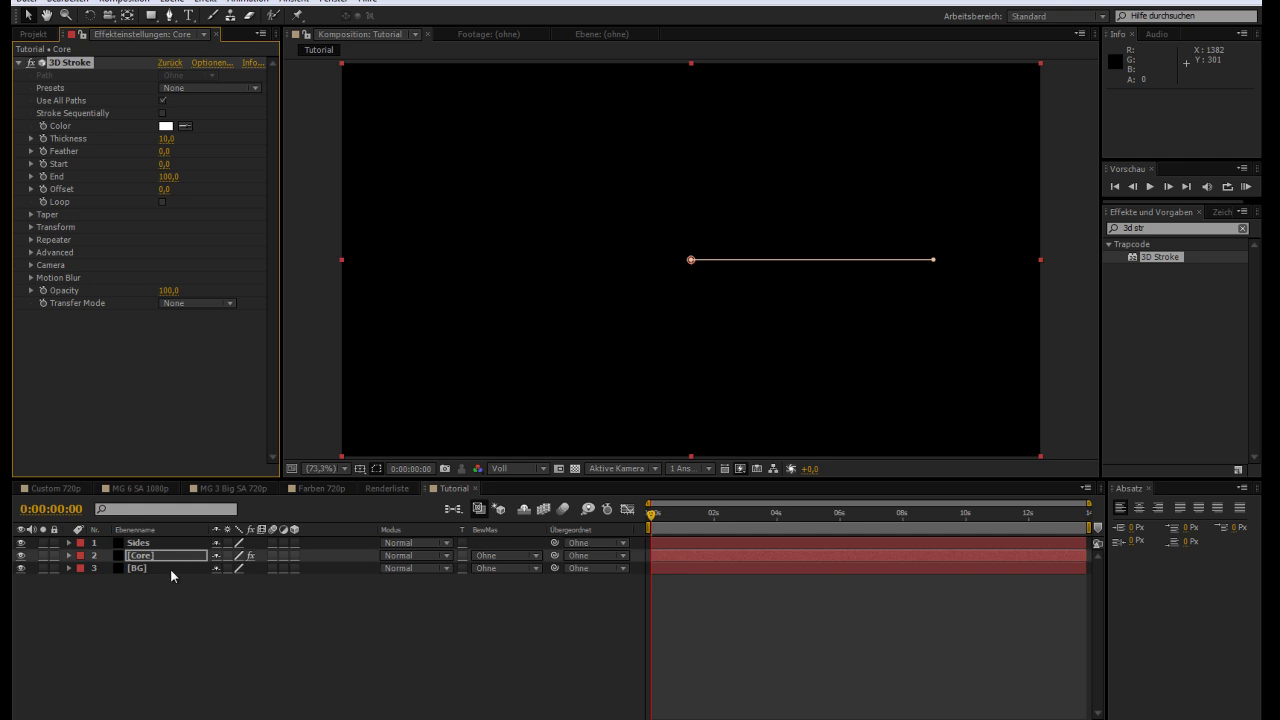
{"action": "left_click", "coordinate": [162, 600]}
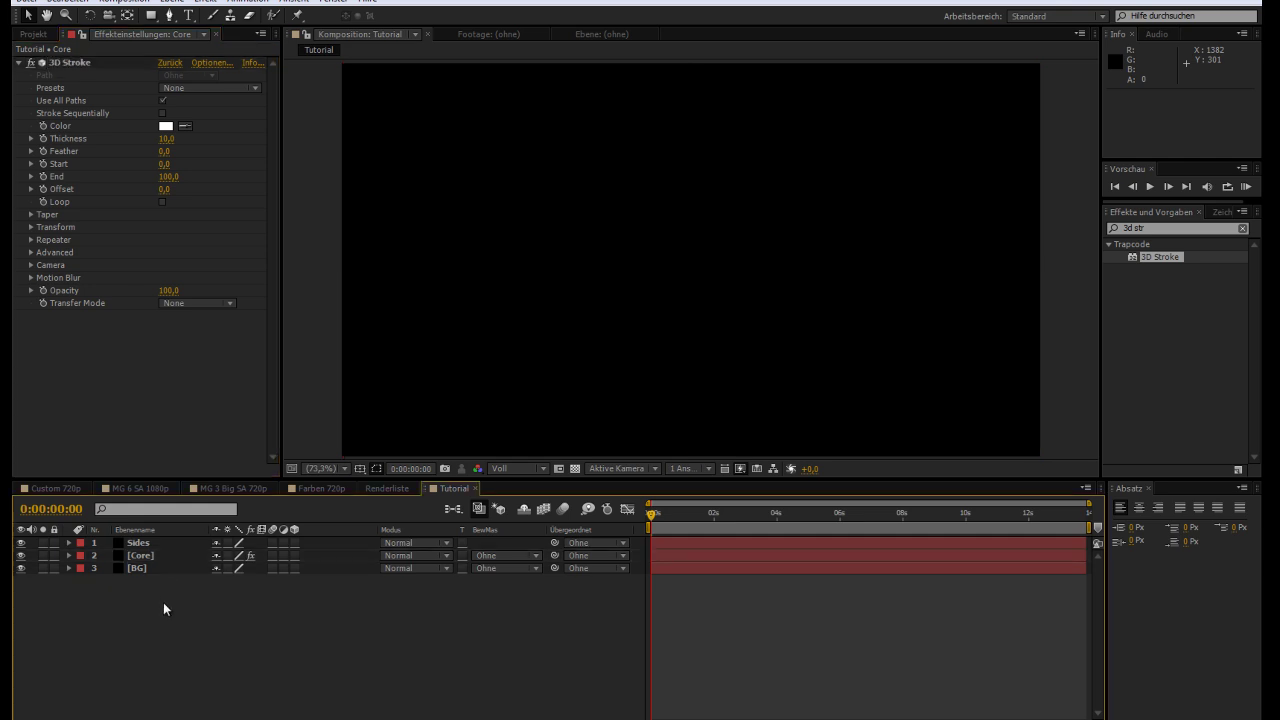
- Apply 3D Stroke to the Sides layer as well and view the comp at 100%
{"action": "left_click", "coordinate": [146, 556]}
{"action": "left_click", "coordinate": [147, 543]}
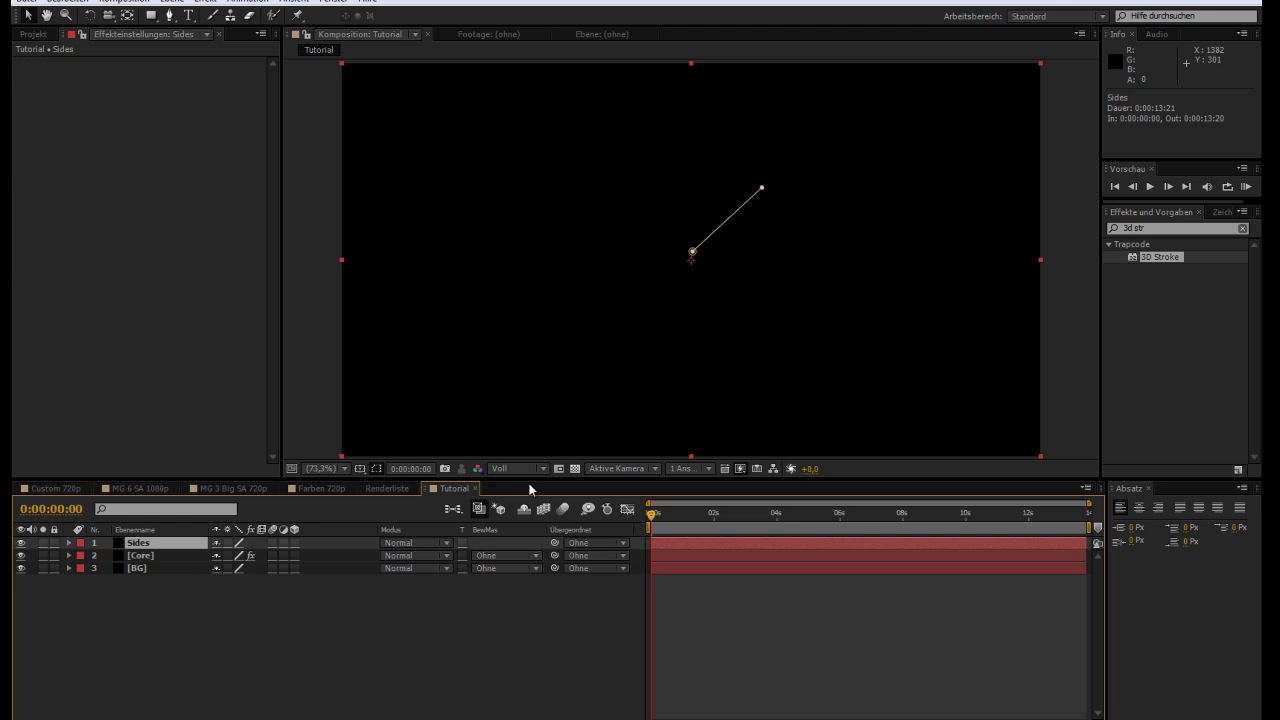
{"action": "left_click_drag", "start_coordinate": [1170, 257], "coordinate": [210, 547]}
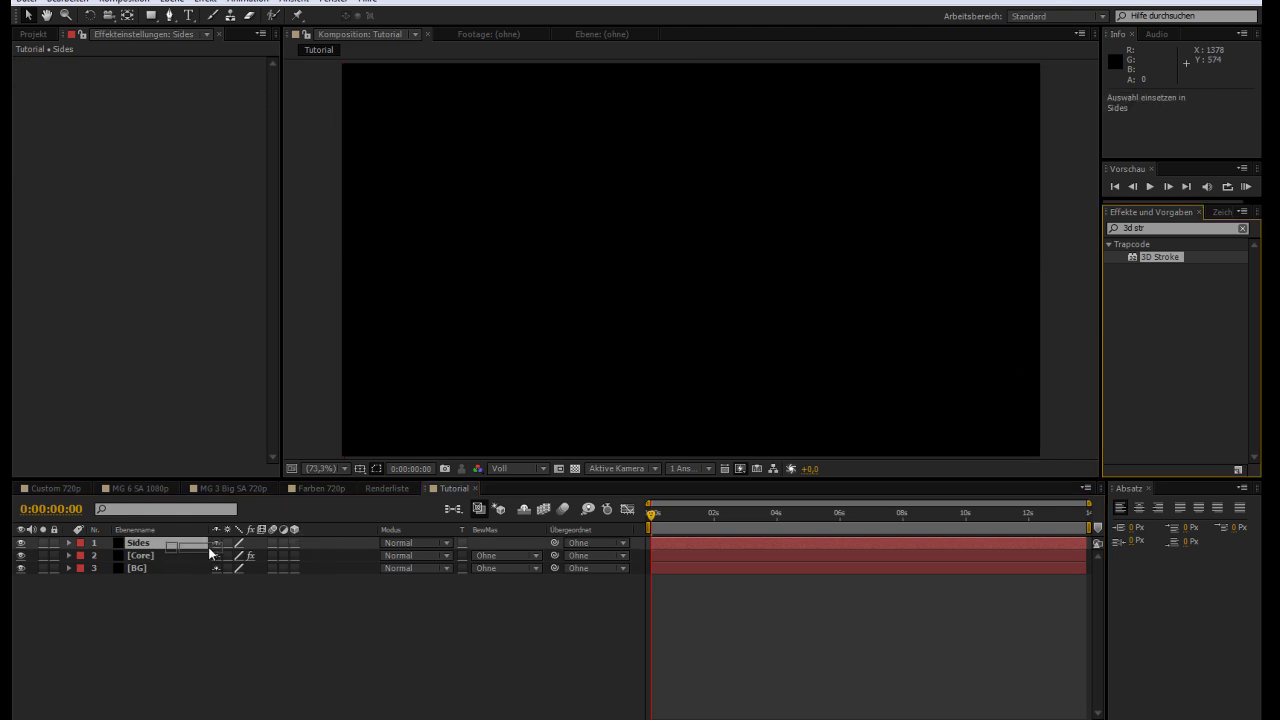
{"action": "left_click", "coordinate": [267, 635]}
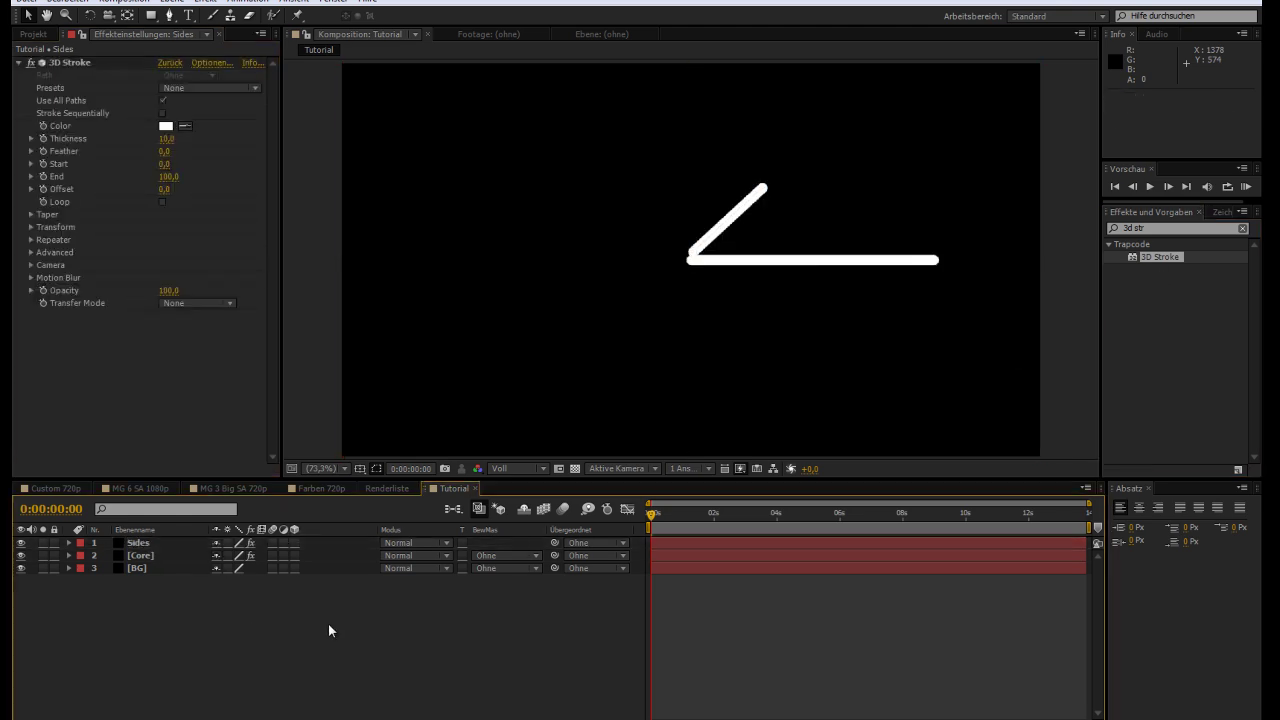
{"action": "key", "text": "slash"}
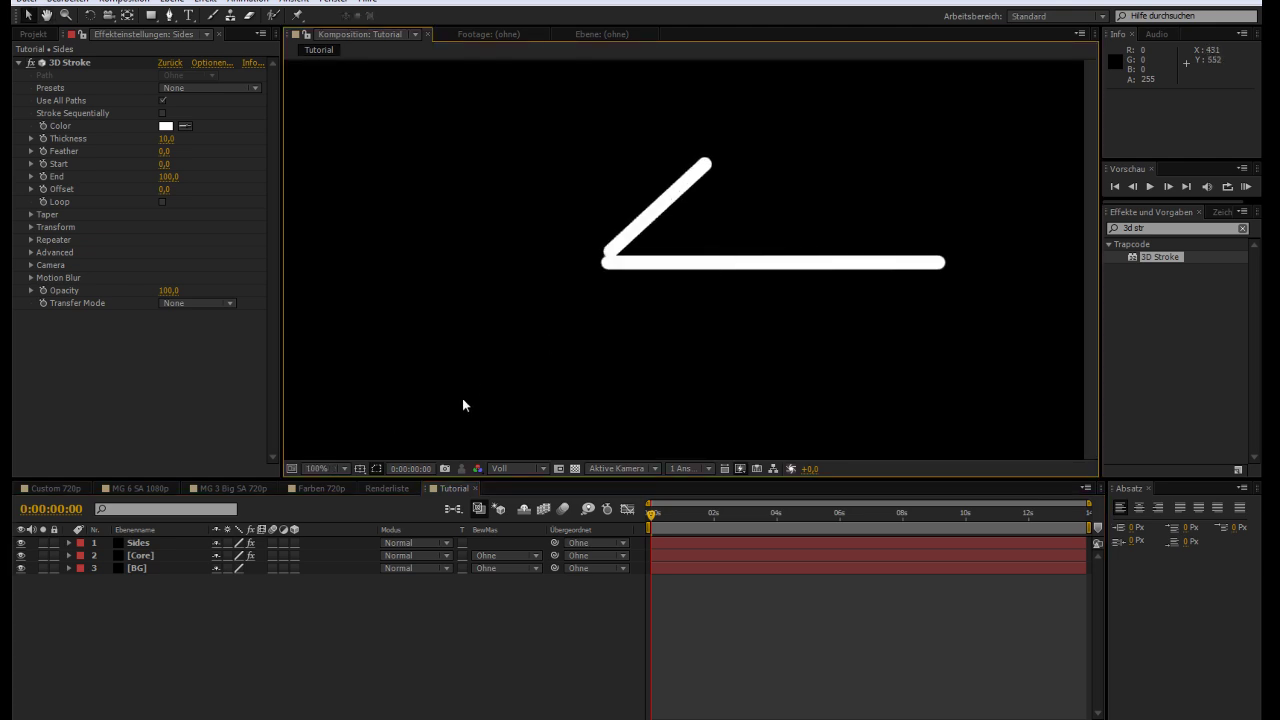
{"action": "left_click_drag", "start_coordinate": [543, 317], "coordinate": [531, 347]}
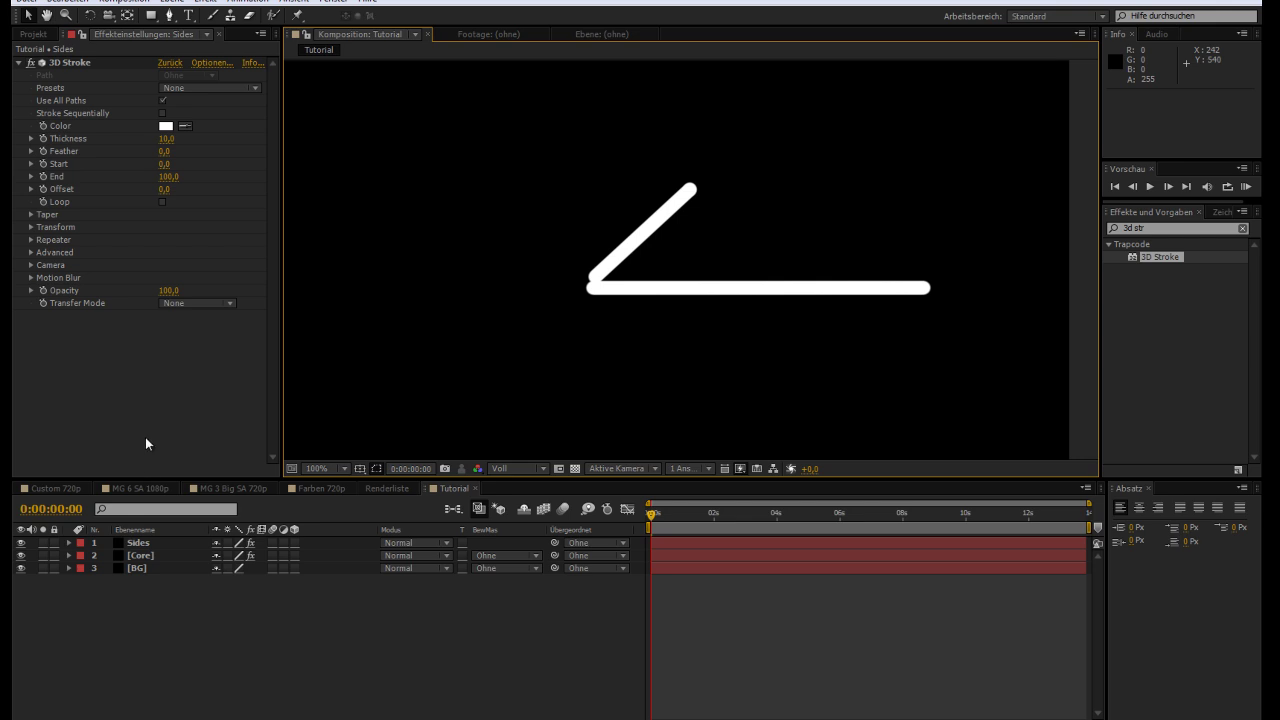
{"action": "left_click", "coordinate": [143, 555]}
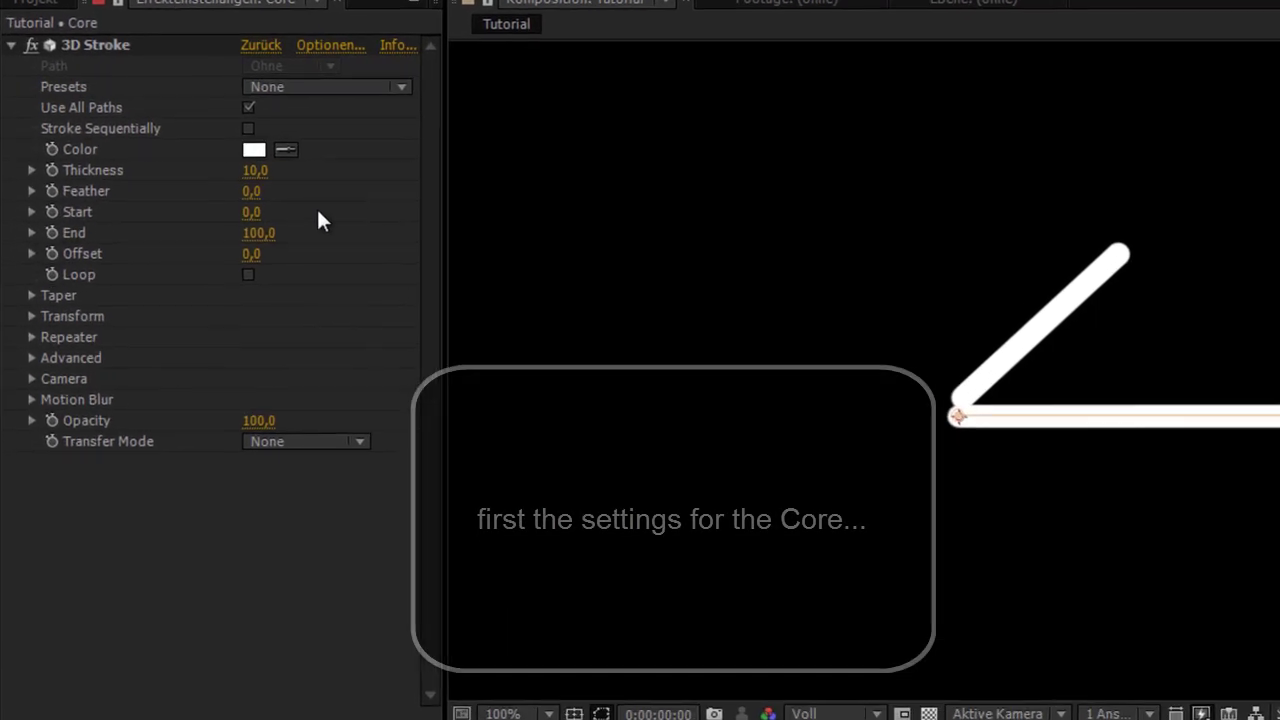
- Set the Core 3D Stroke Thickness to 47 and Offset to 8
{"action": "left_click", "coordinate": [255, 172]}
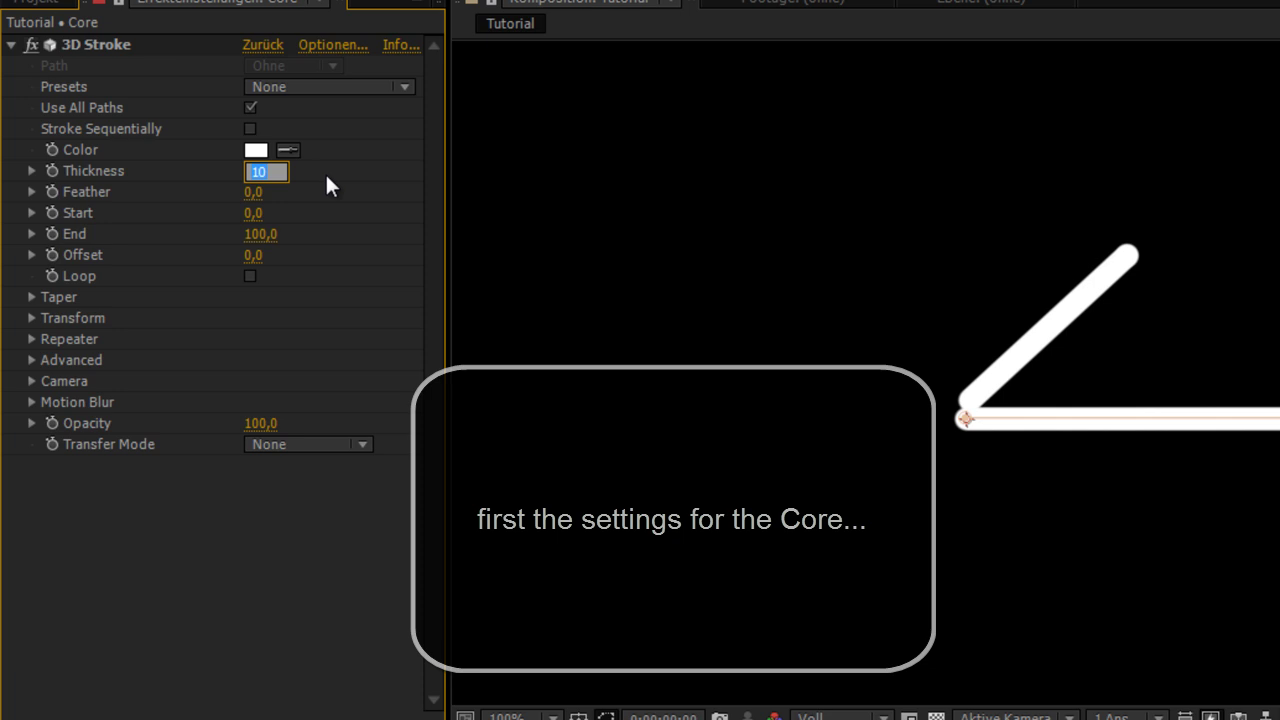
{"action": "type", "text": "47"}
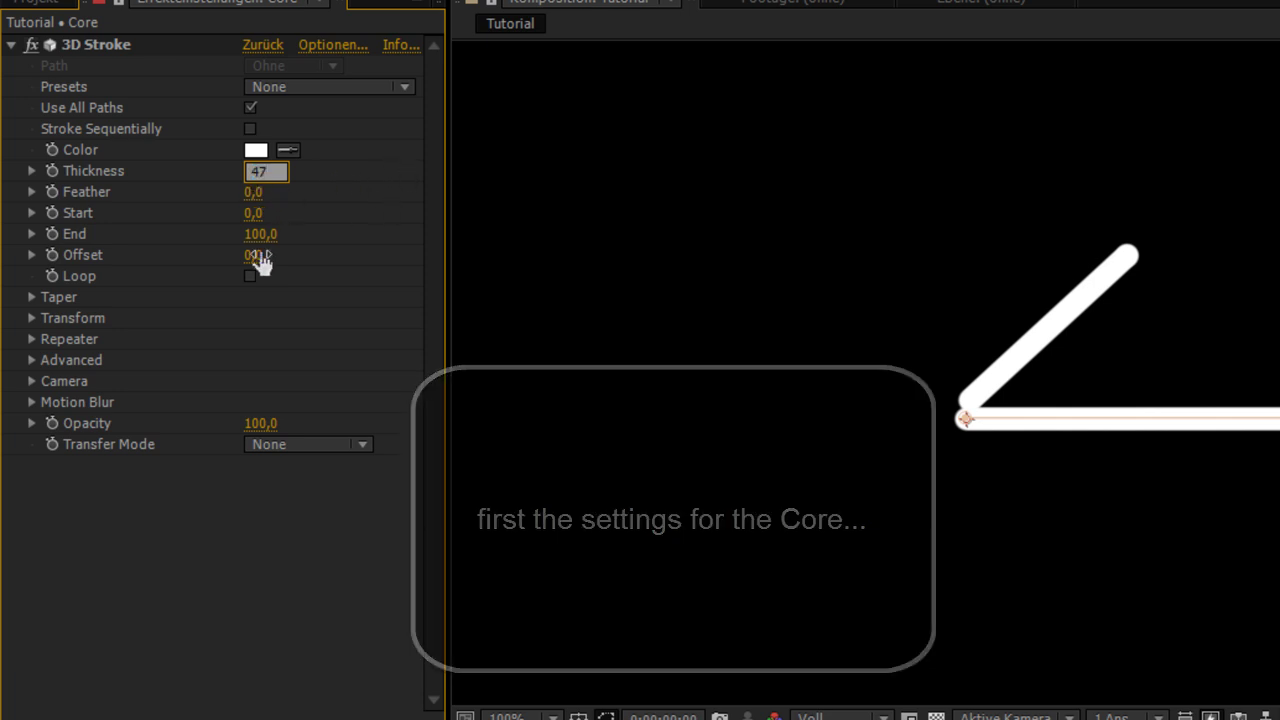
{"action": "left_click", "coordinate": [255, 256]}
{"action": "type", "text": "8"}
{"action": "key", "text": "Return"}
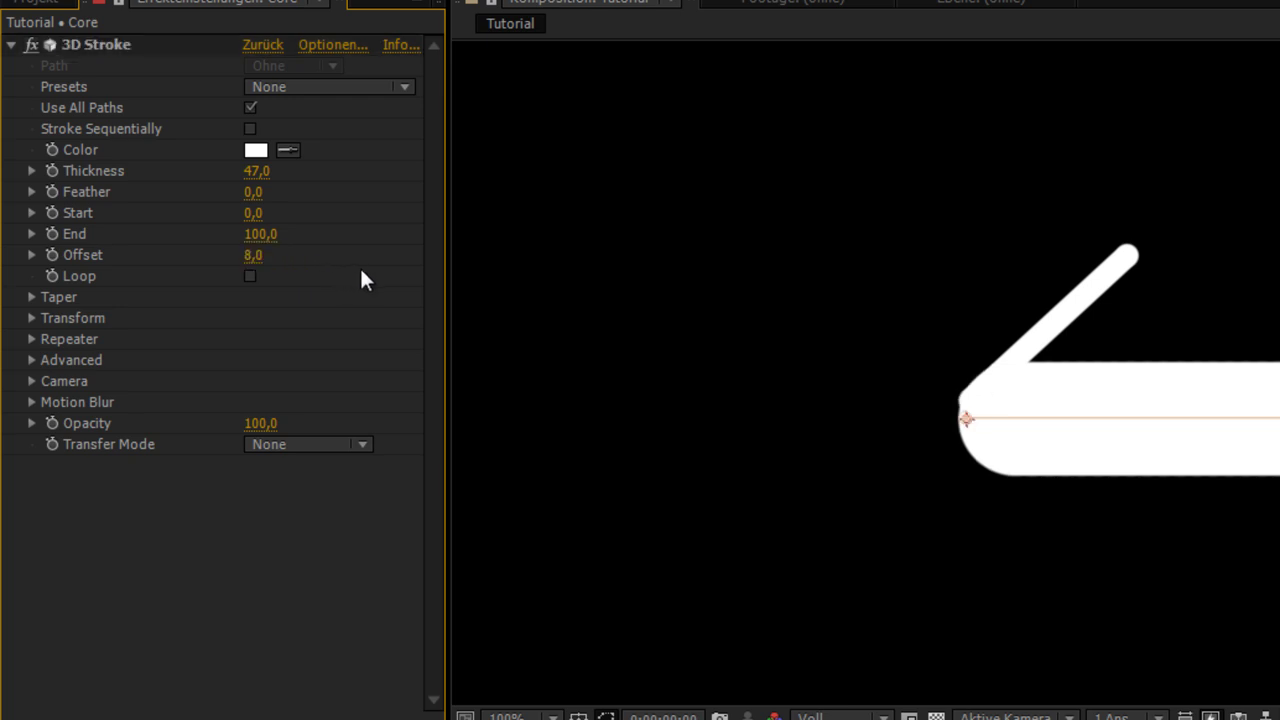
- Enable Taper on the Core stroke with Start Thickness 75 and End Thickness 100
{"action": "left_click", "coordinate": [30, 297]}
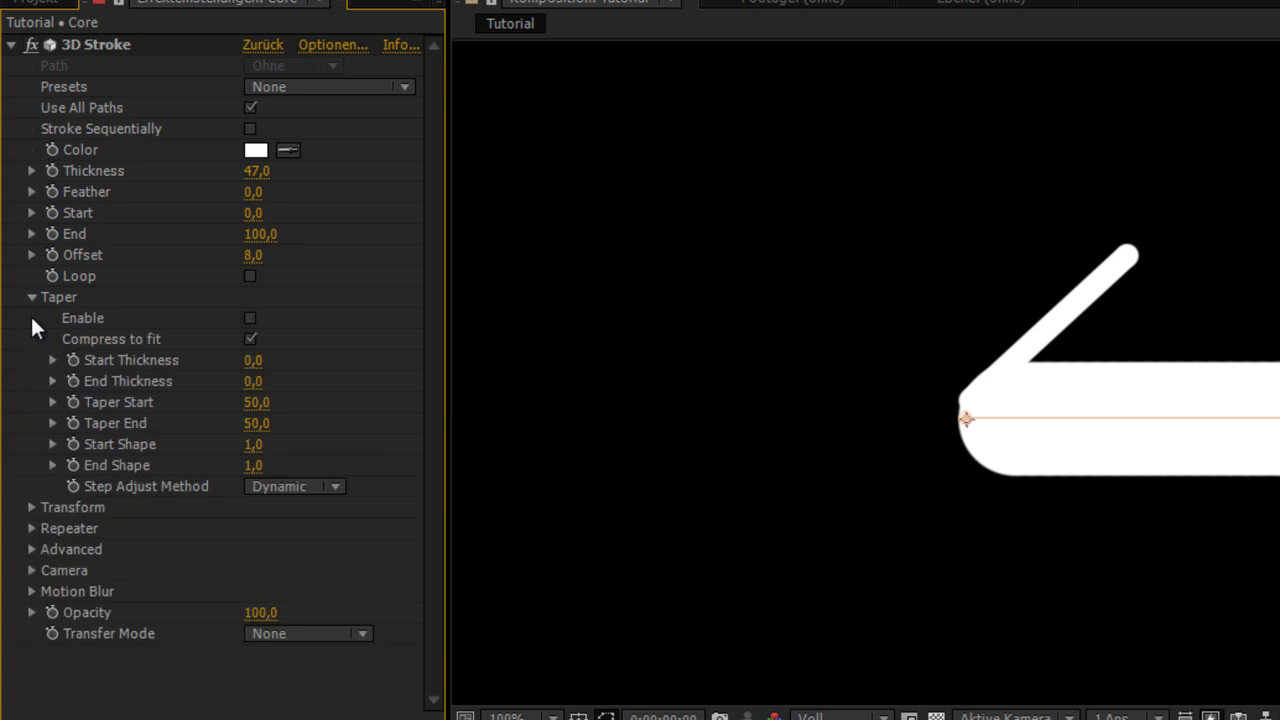
{"action": "left_click", "coordinate": [250, 318]}
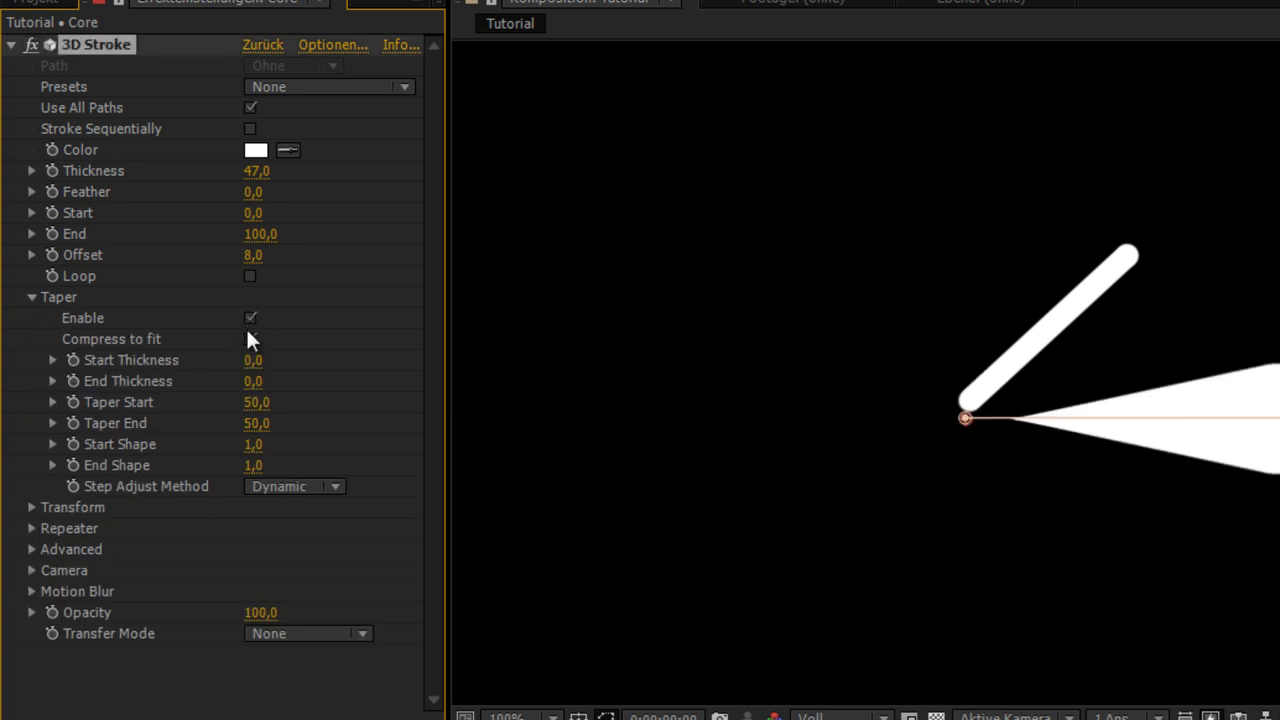
{"action": "left_click", "coordinate": [253, 360]}
{"action": "type", "text": "75"}
{"action": "left_click", "coordinate": [254, 381]}
{"action": "type", "text": "100"}
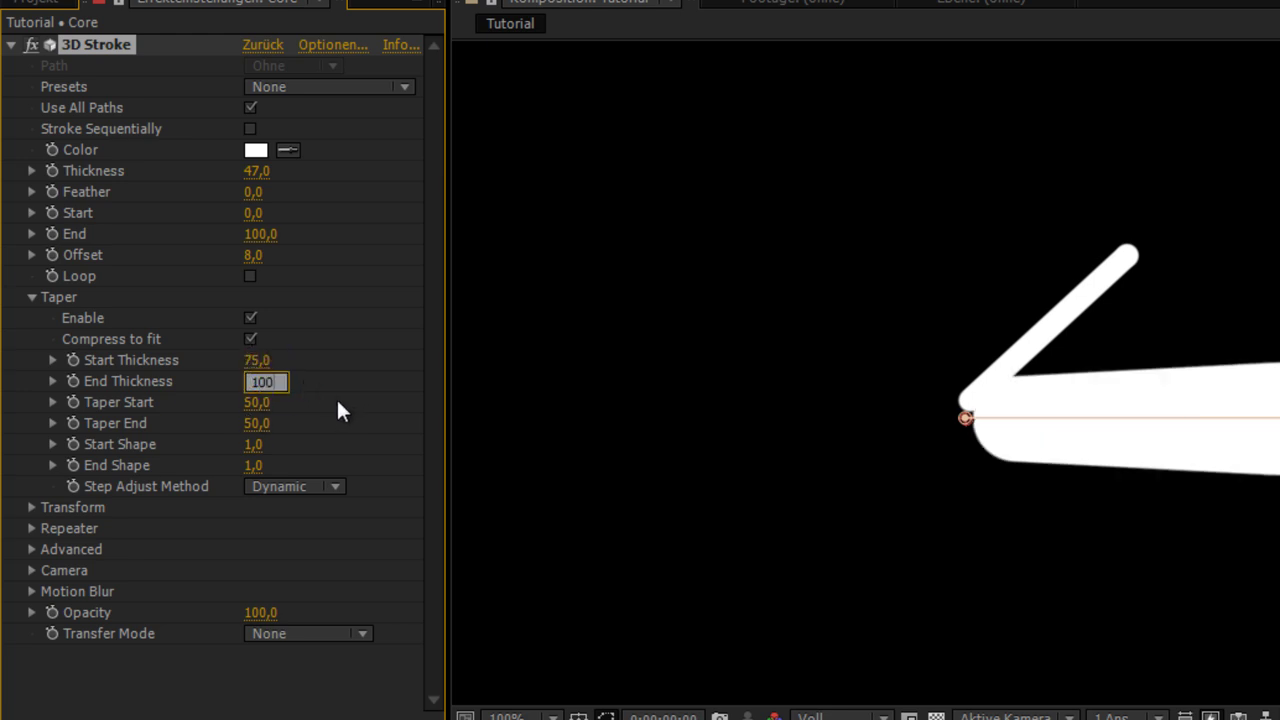
{"action": "key", "text": "Return"}
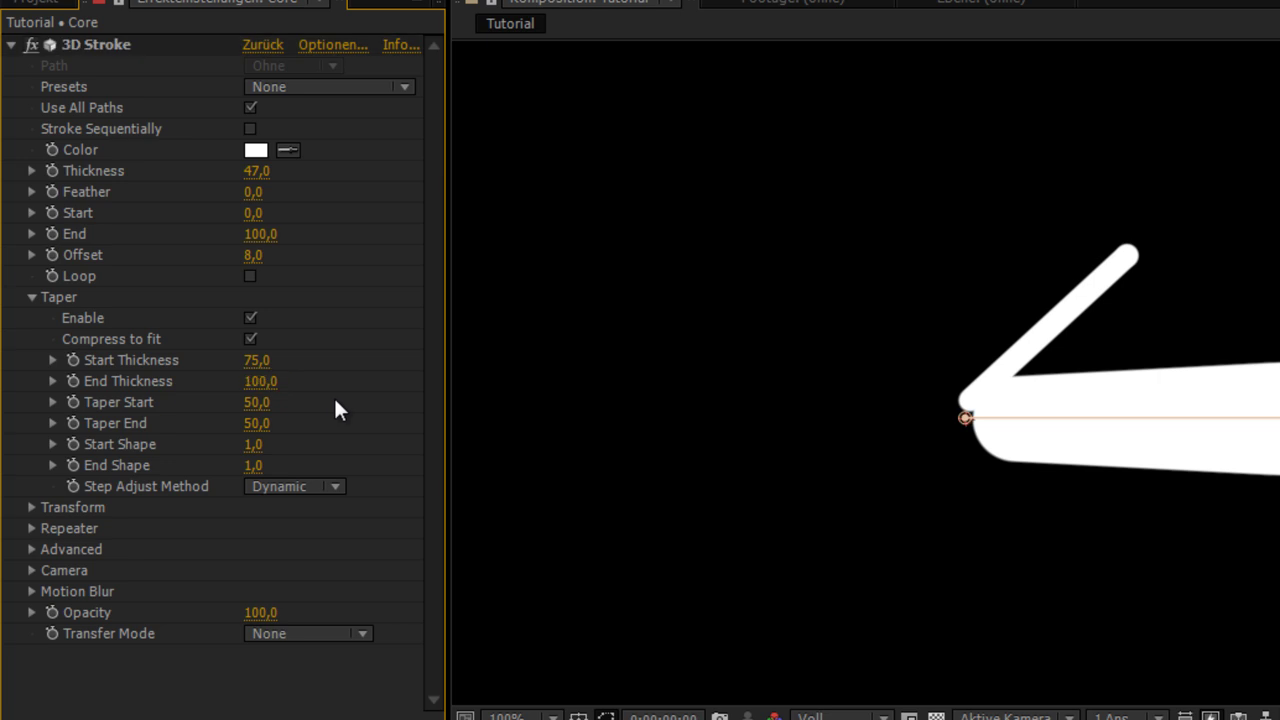
- Set the taper Start Shape to 0,3 and Step Adjust Method to None
{"action": "left_click", "coordinate": [255, 444]}
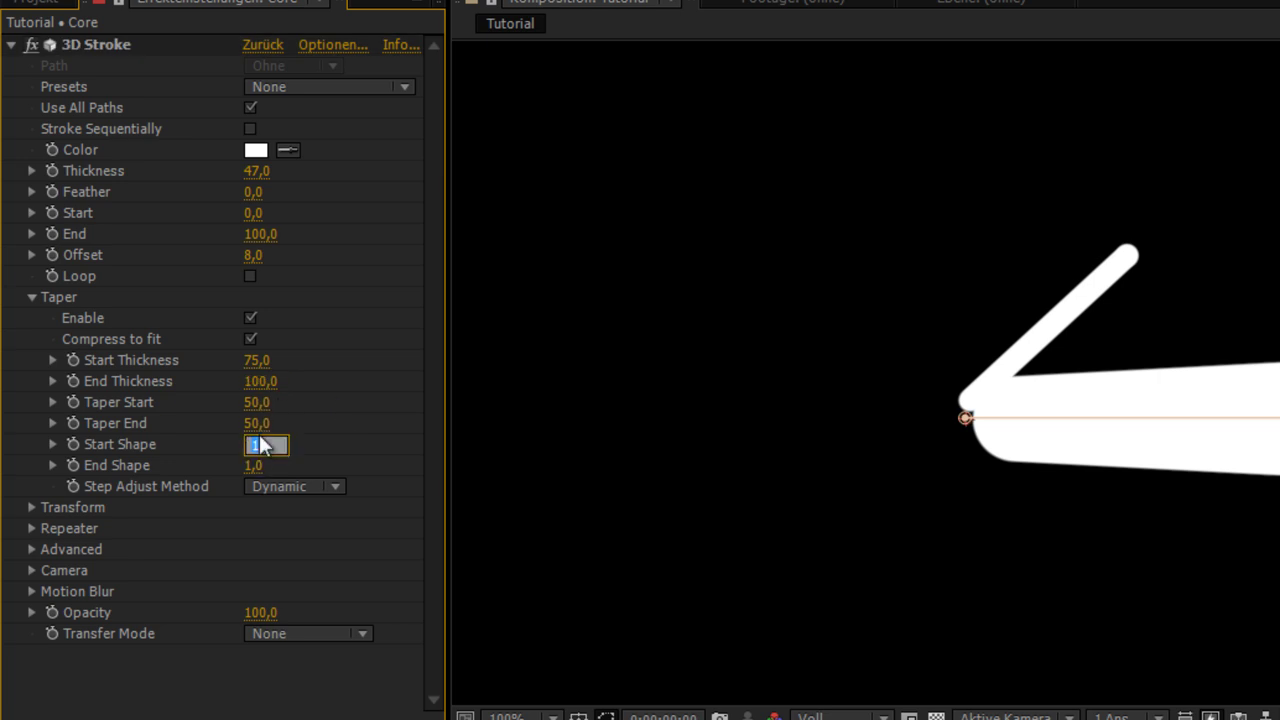
{"action": "type", "text": "0,3"}
{"action": "key", "text": "Return"}
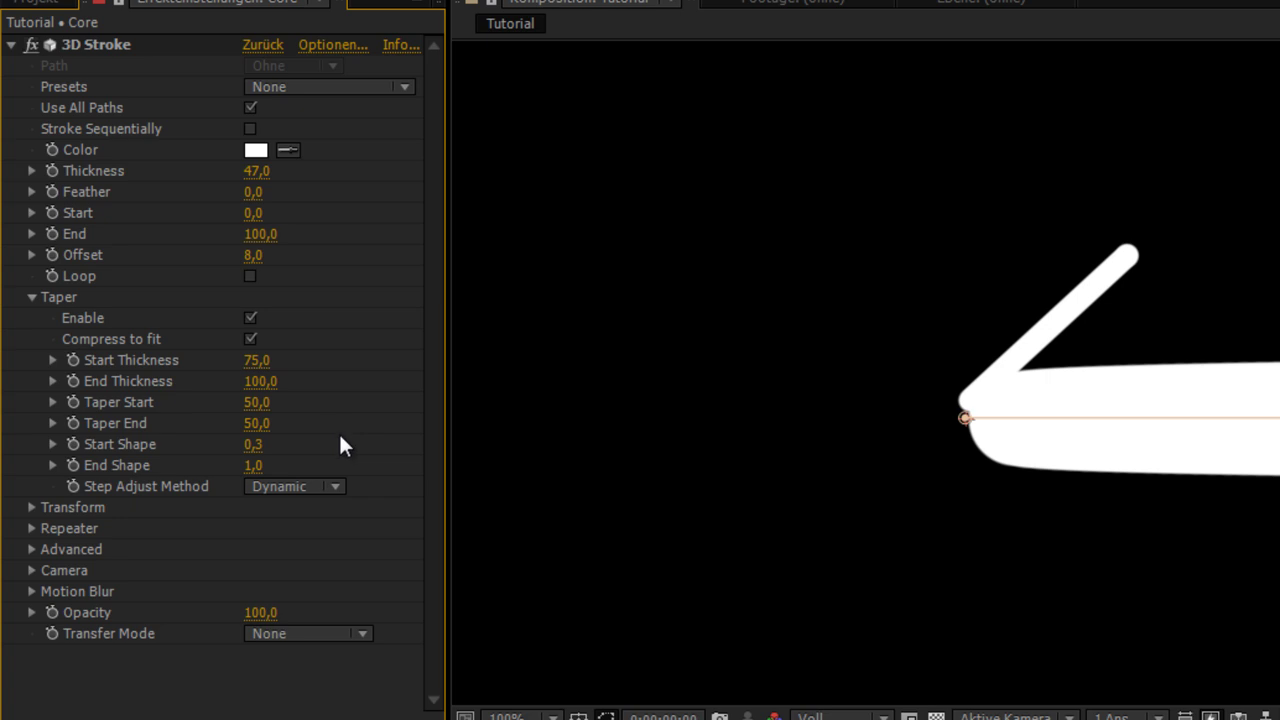
{"action": "left_click", "coordinate": [314, 487]}
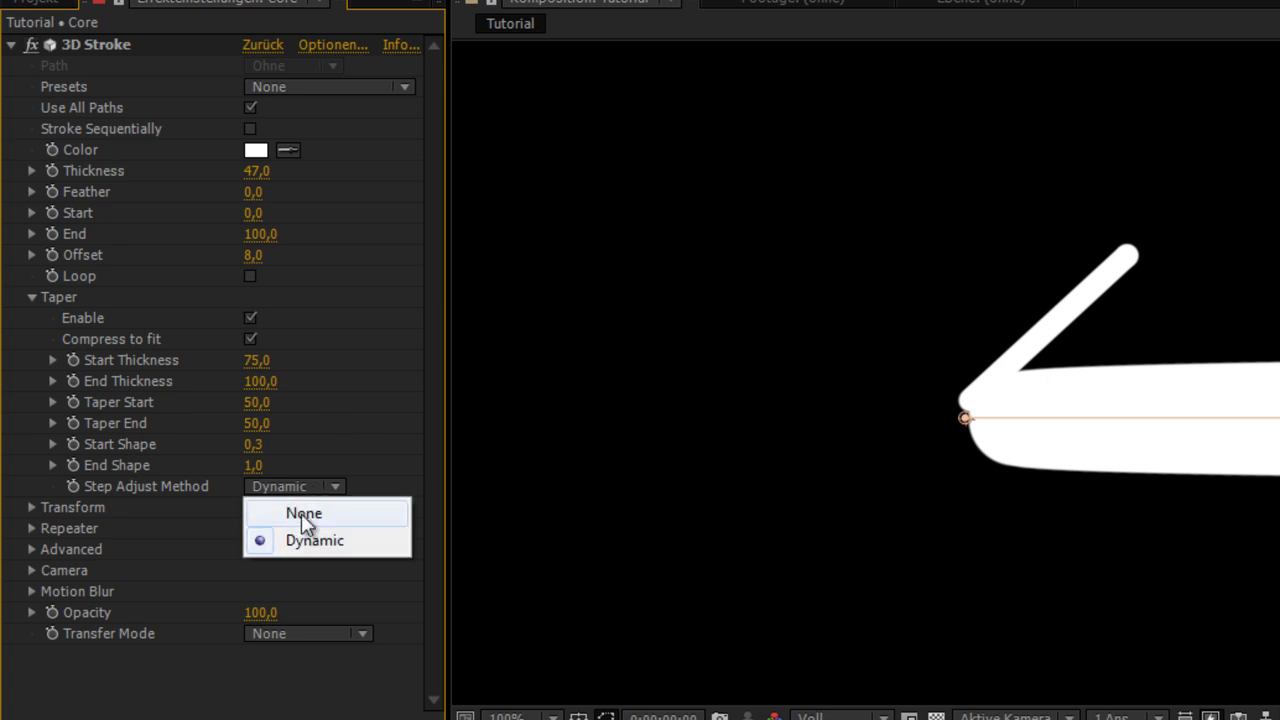
{"action": "left_click", "coordinate": [303, 513]}
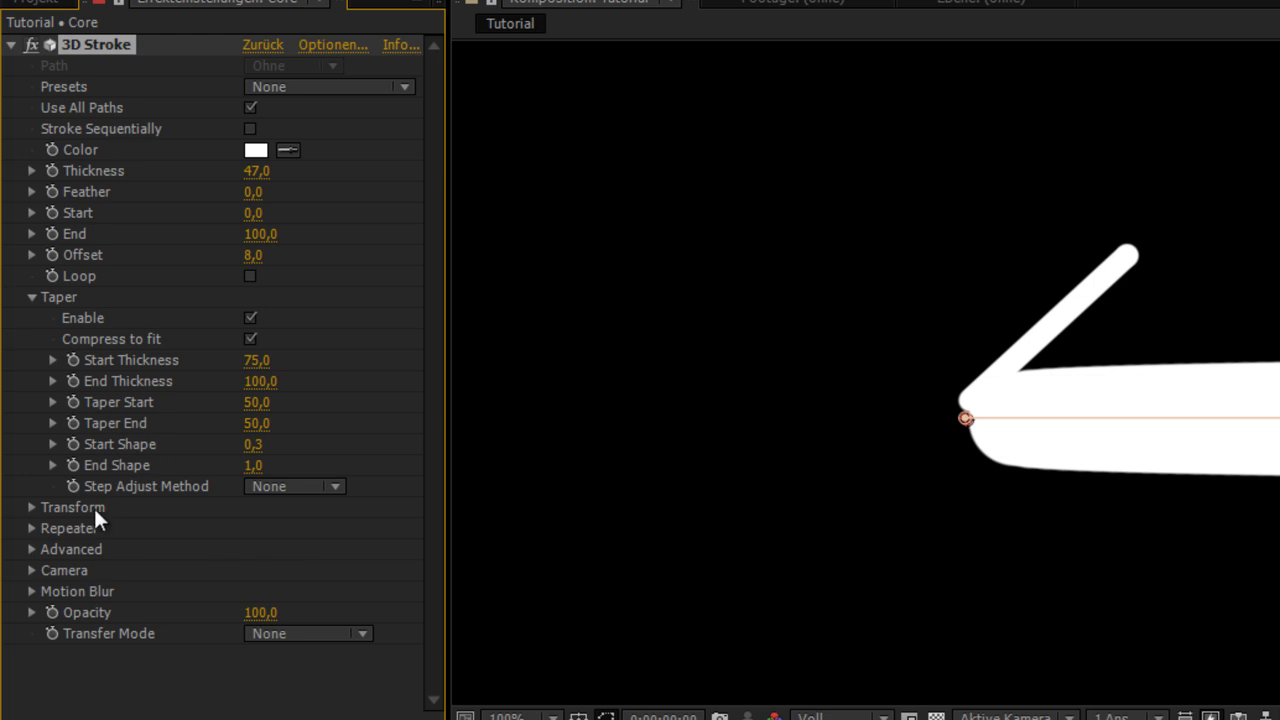
- Under Advanced, set Adjust Step 110, Internal Opacity 10, Hue Rotation 320, Bright Boost 50
{"action": "left_click", "coordinate": [32, 549]}
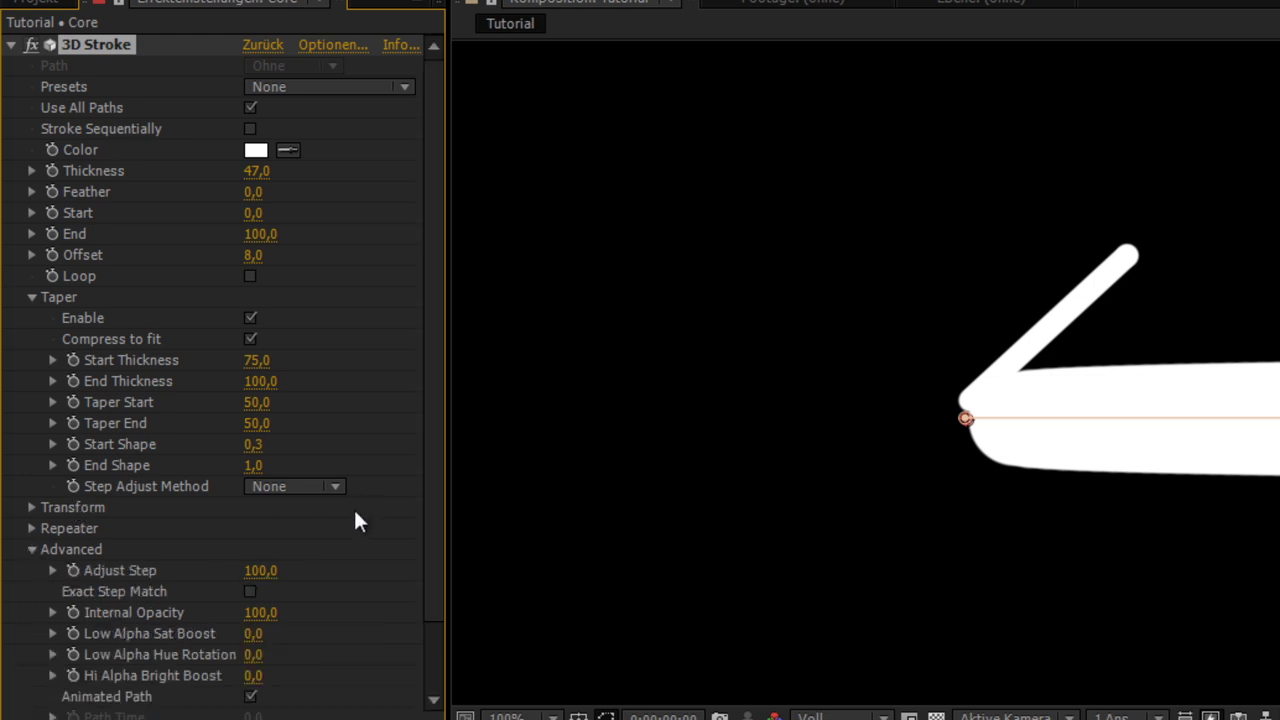
{"action": "scroll", "coordinate": [352, 510], "scroll_direction": "down", "scroll_amount": 2}
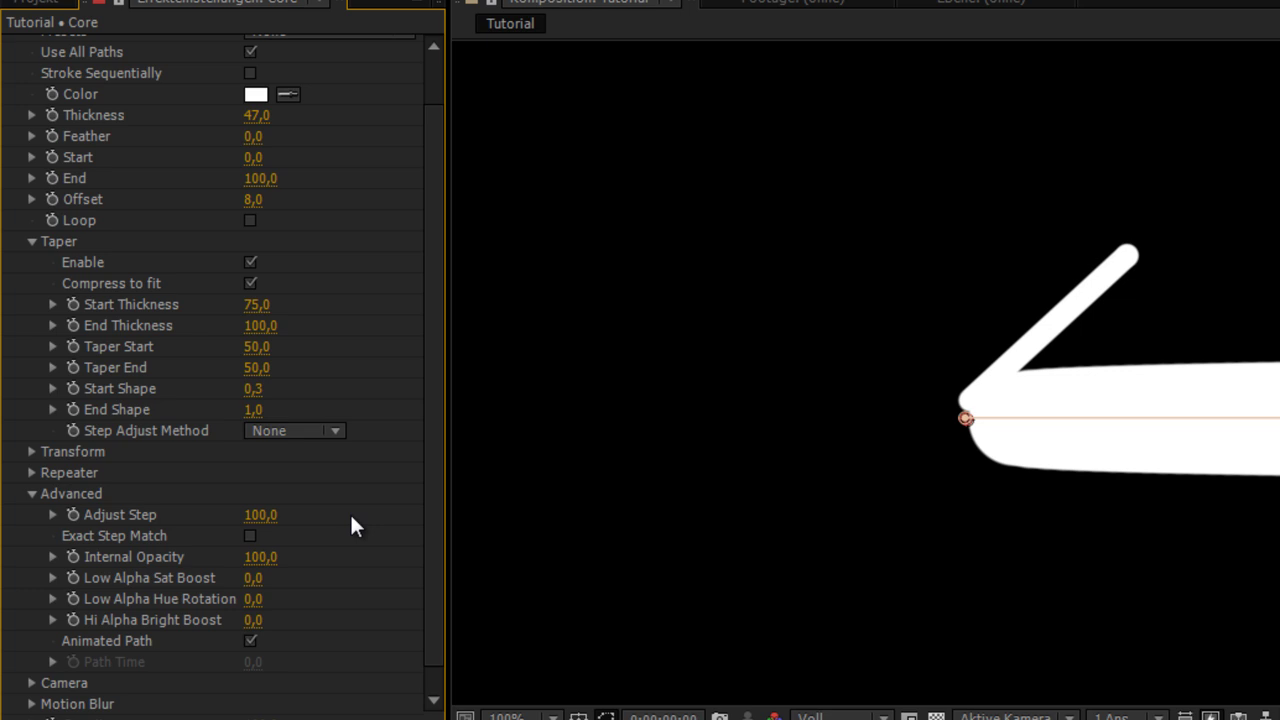
{"action": "left_click", "coordinate": [261, 515]}
{"action": "type", "text": "110"}
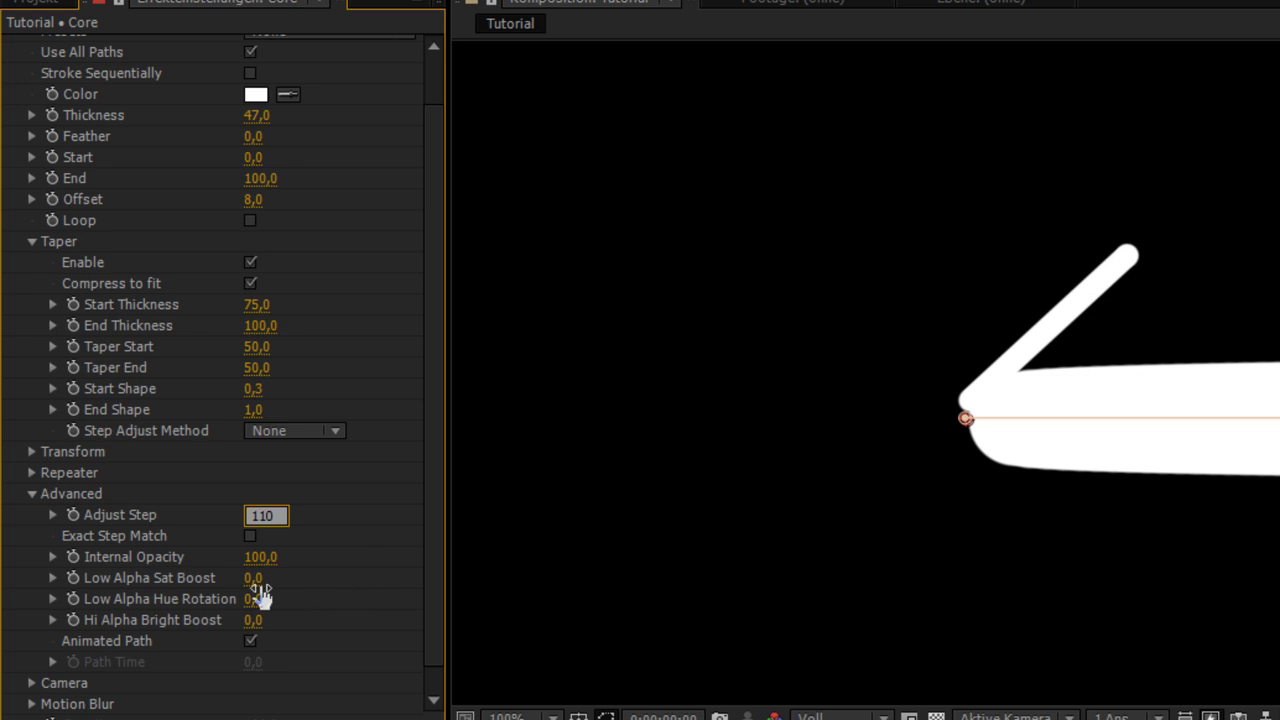
{"action": "left_click", "coordinate": [260, 557]}
{"action": "type", "text": "10"}
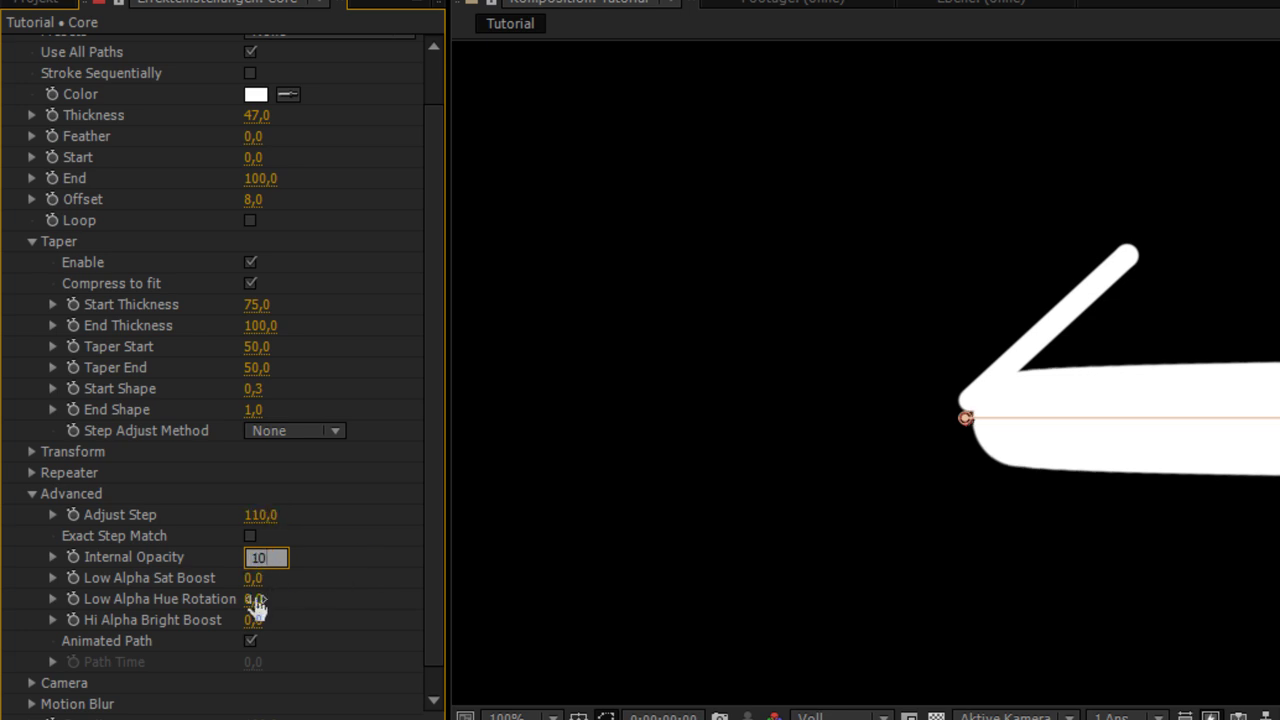
{"action": "left_click", "coordinate": [257, 599]}
{"action": "type", "text": "320"}
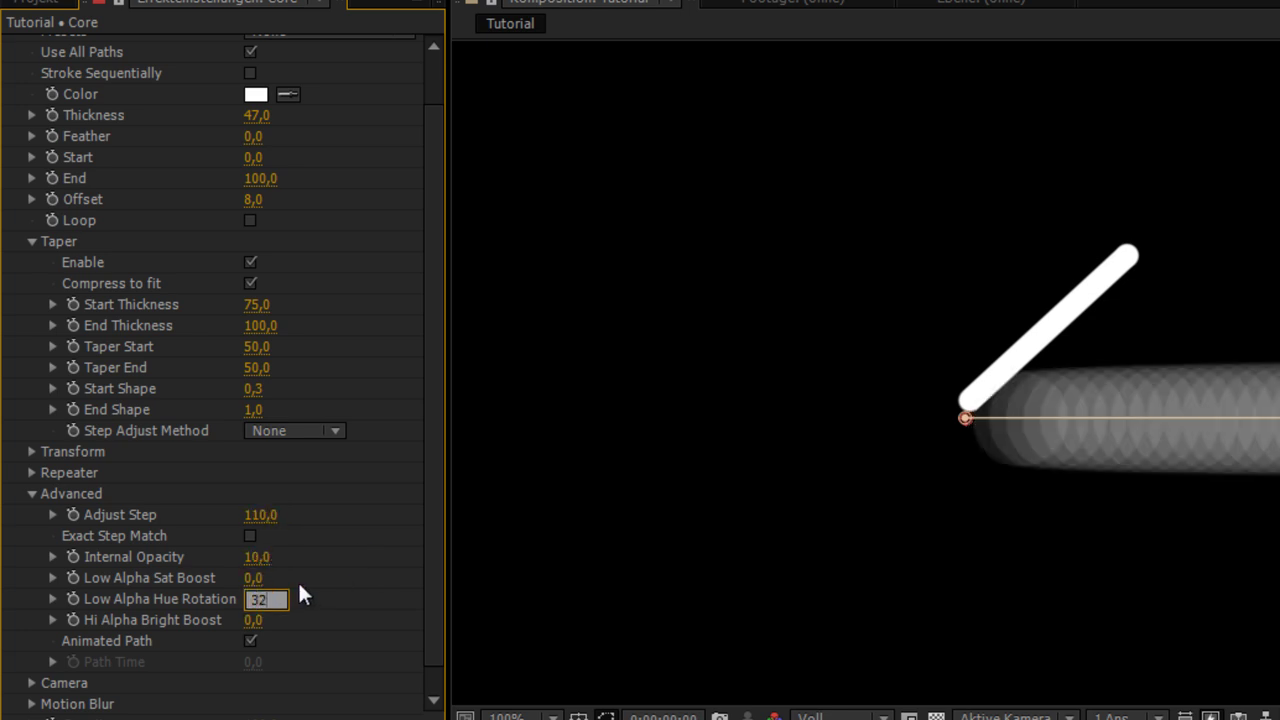
{"action": "left_click", "coordinate": [255, 620]}
{"action": "type", "text": "50"}
{"action": "key", "text": "Return"}
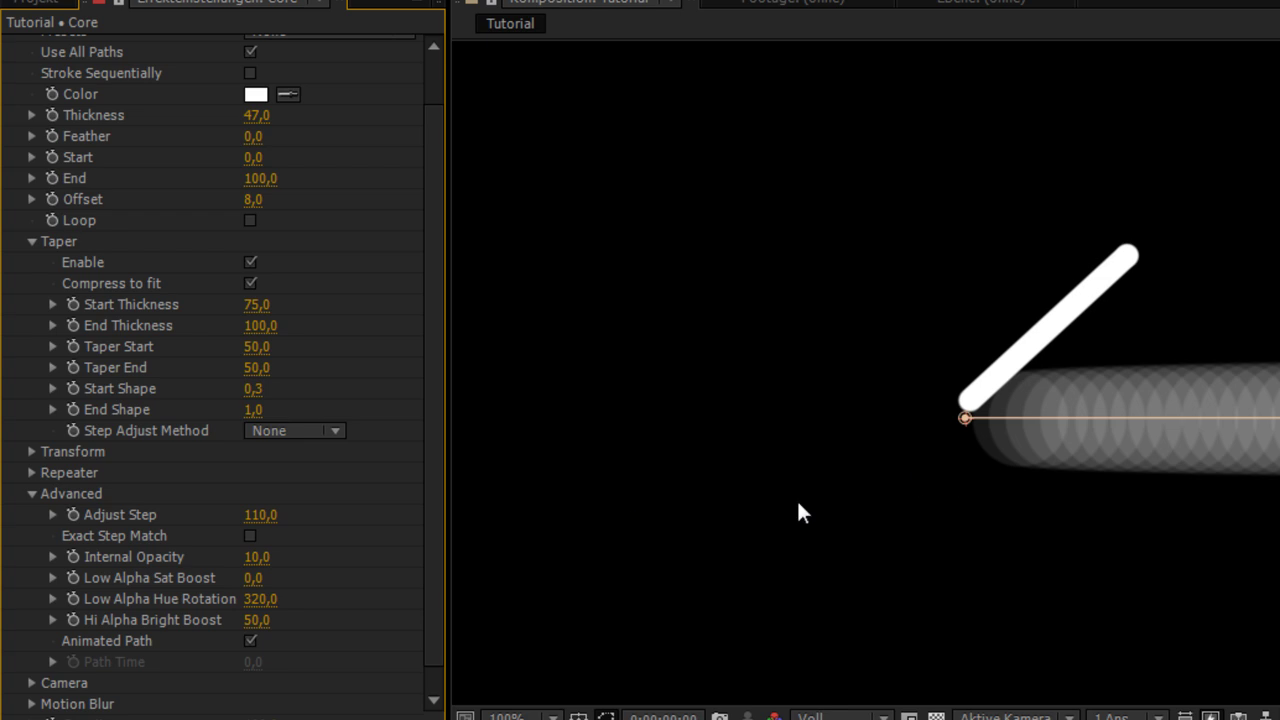
{"action": "scroll", "coordinate": [328, 563], "scroll_direction": "down", "scroll_amount": 1}
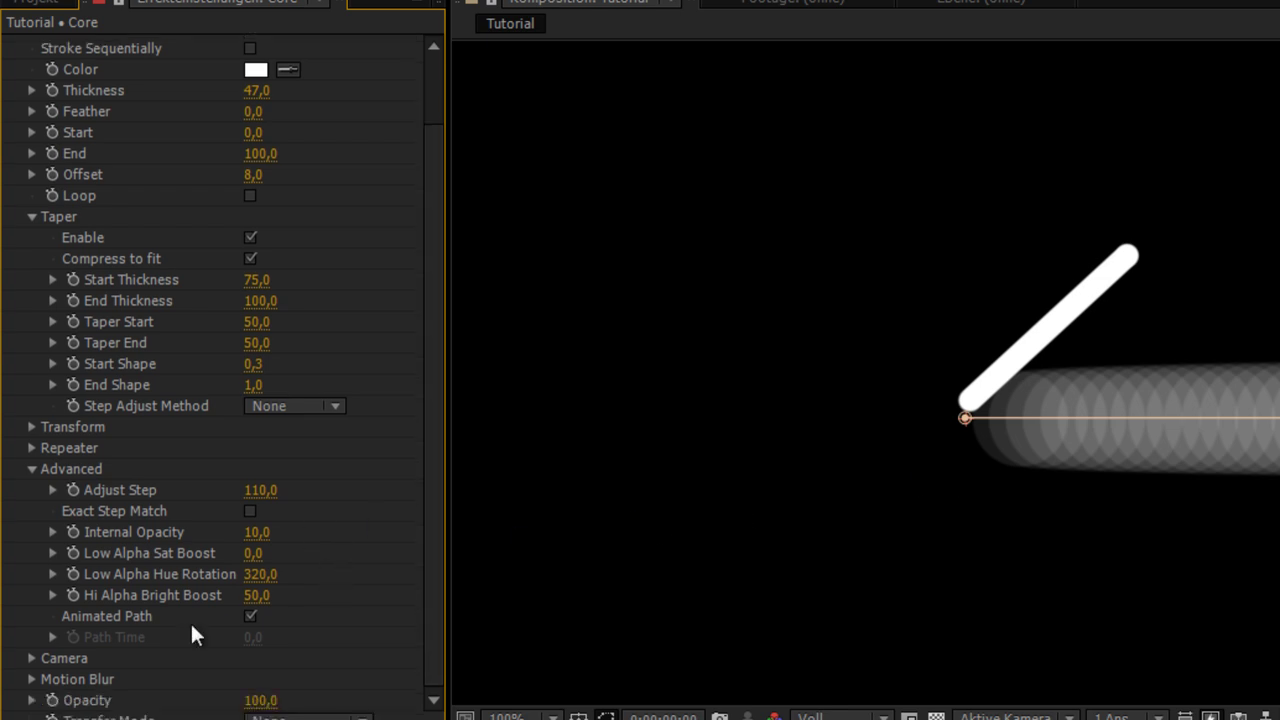
- Make the Core stroke follow the composition camera in its Camera settings
{"action": "left_click", "coordinate": [32, 657]}
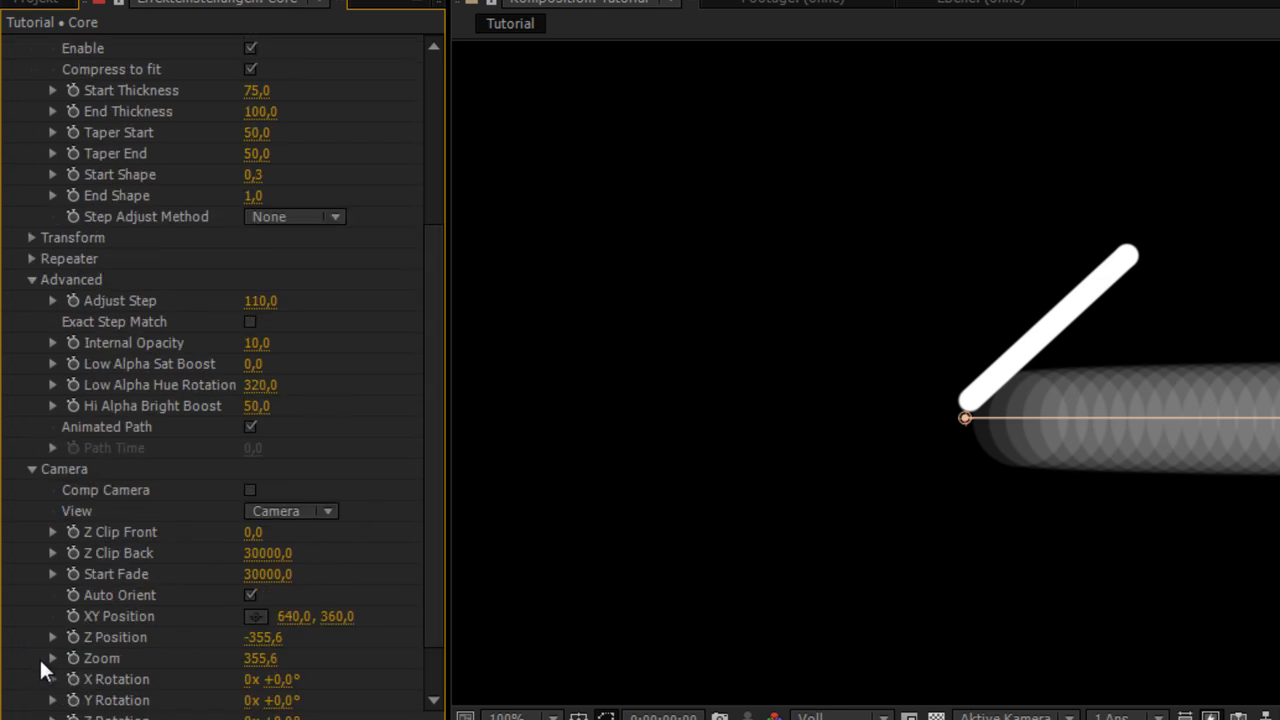
{"action": "left_click", "coordinate": [249, 489]}
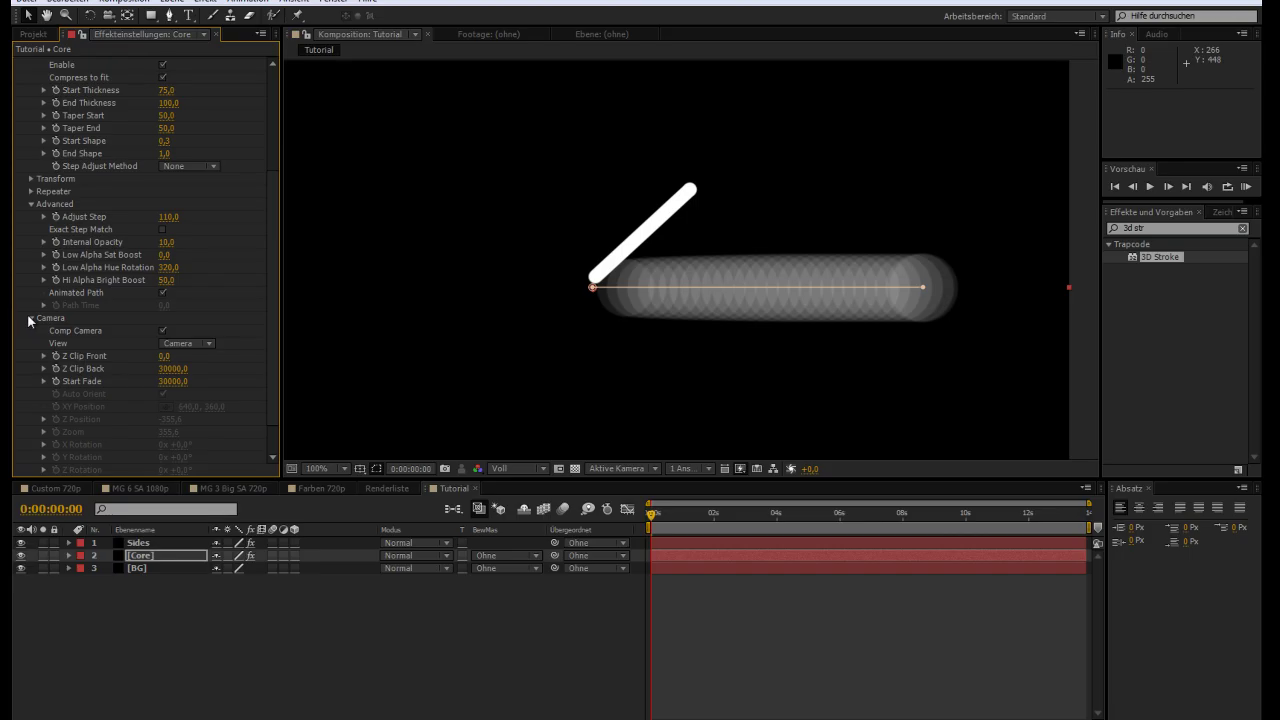
{"action": "left_click", "coordinate": [31, 318]}
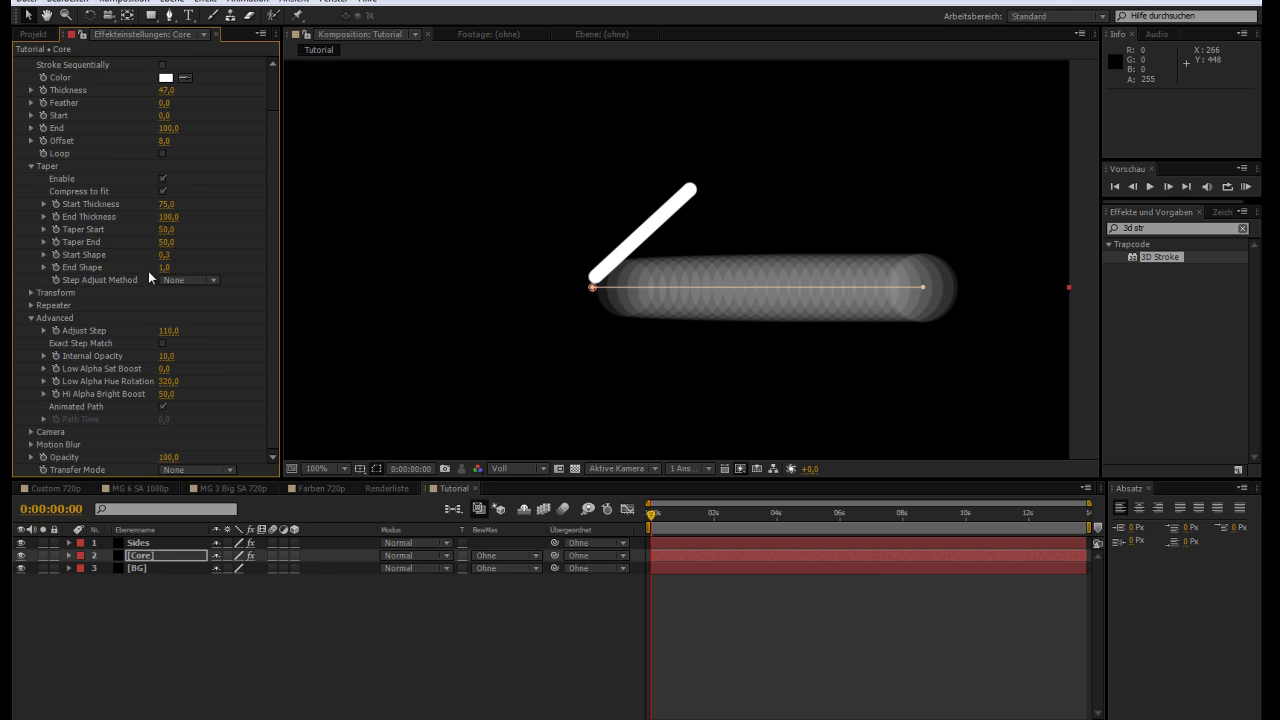
{"action": "left_click", "coordinate": [152, 545]}
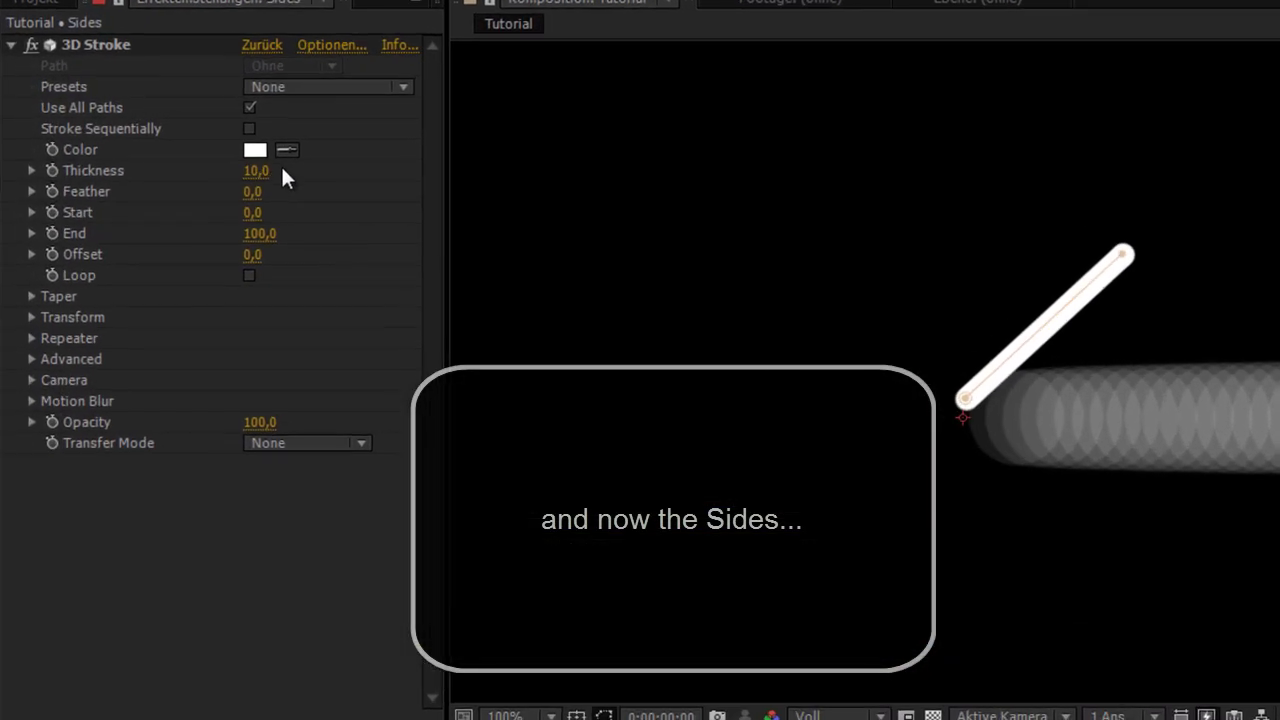
- Set the Sides 3D Stroke Thickness to 25 and Offset to 10
{"action": "left_click", "coordinate": [260, 171]}
{"action": "type", "text": "25"}
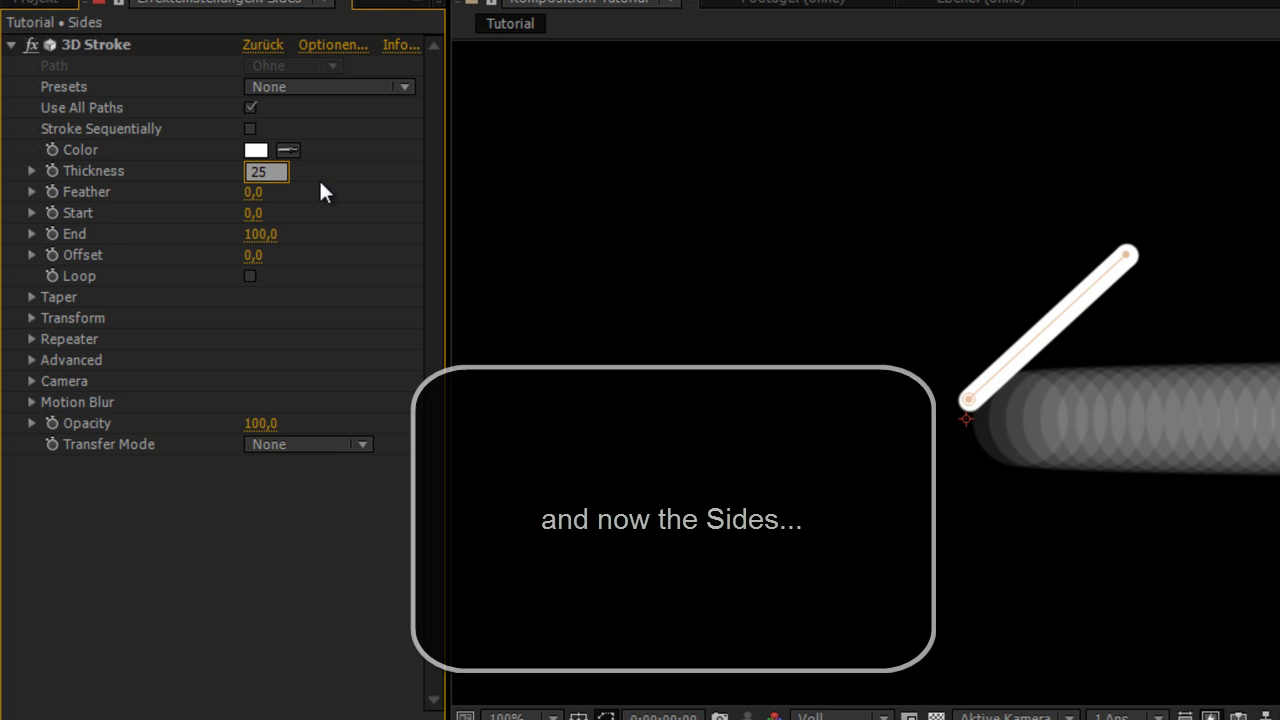
{"action": "key", "text": "Return"}
{"action": "left_click", "coordinate": [253, 254]}
{"action": "type", "text": "10"}
{"action": "key", "text": "Return"}
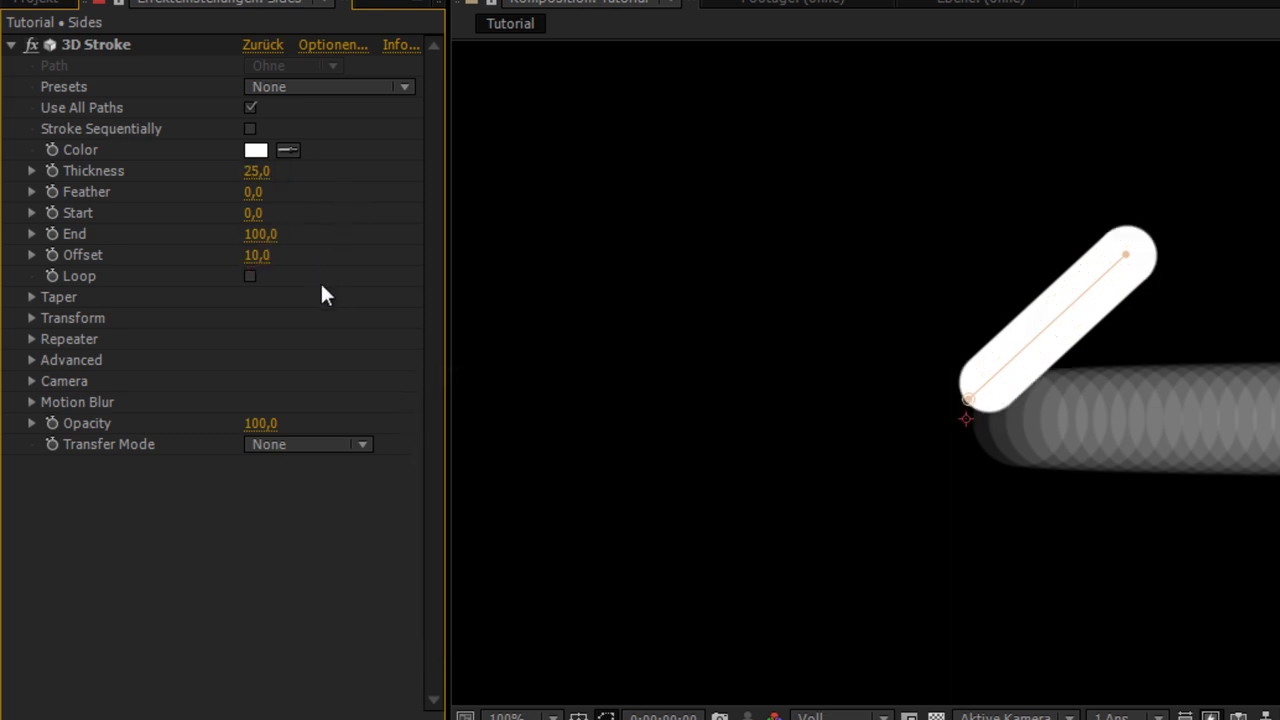
- Enable Taper on the Sides stroke with Start Thickness 20 and End Thickness 100
{"action": "left_click", "coordinate": [31, 297]}
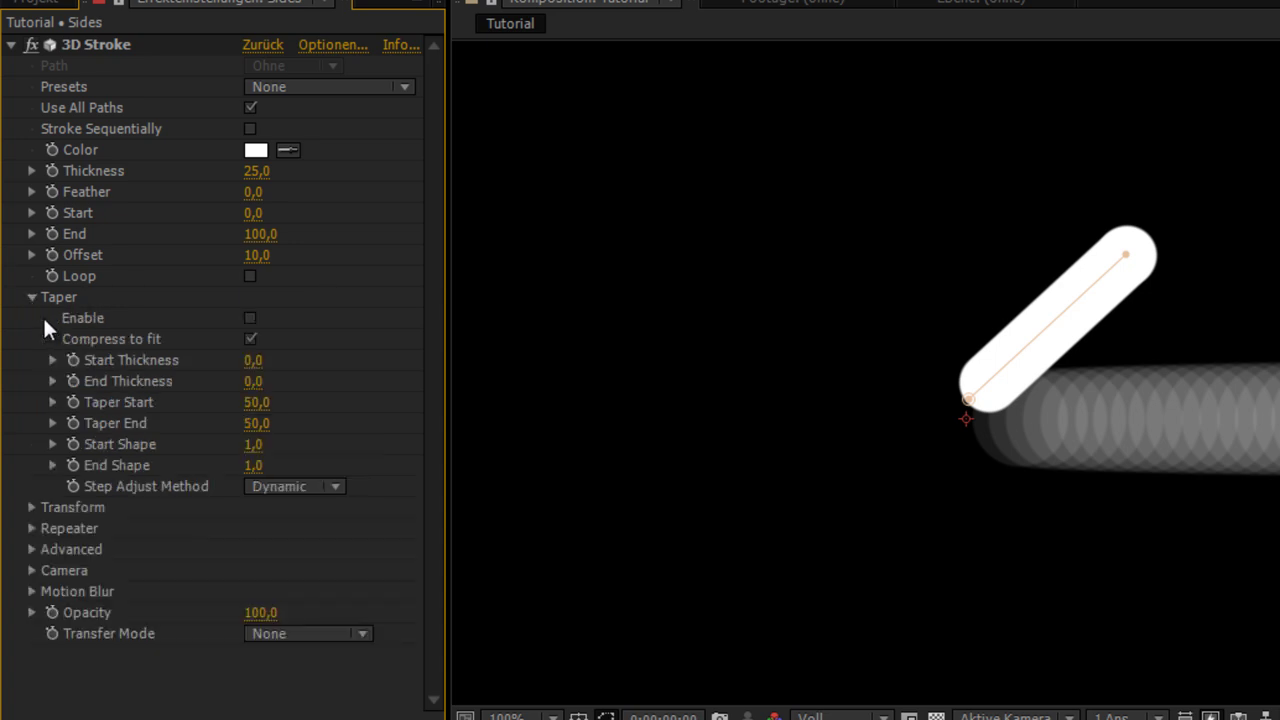
{"action": "left_click", "coordinate": [250, 317]}
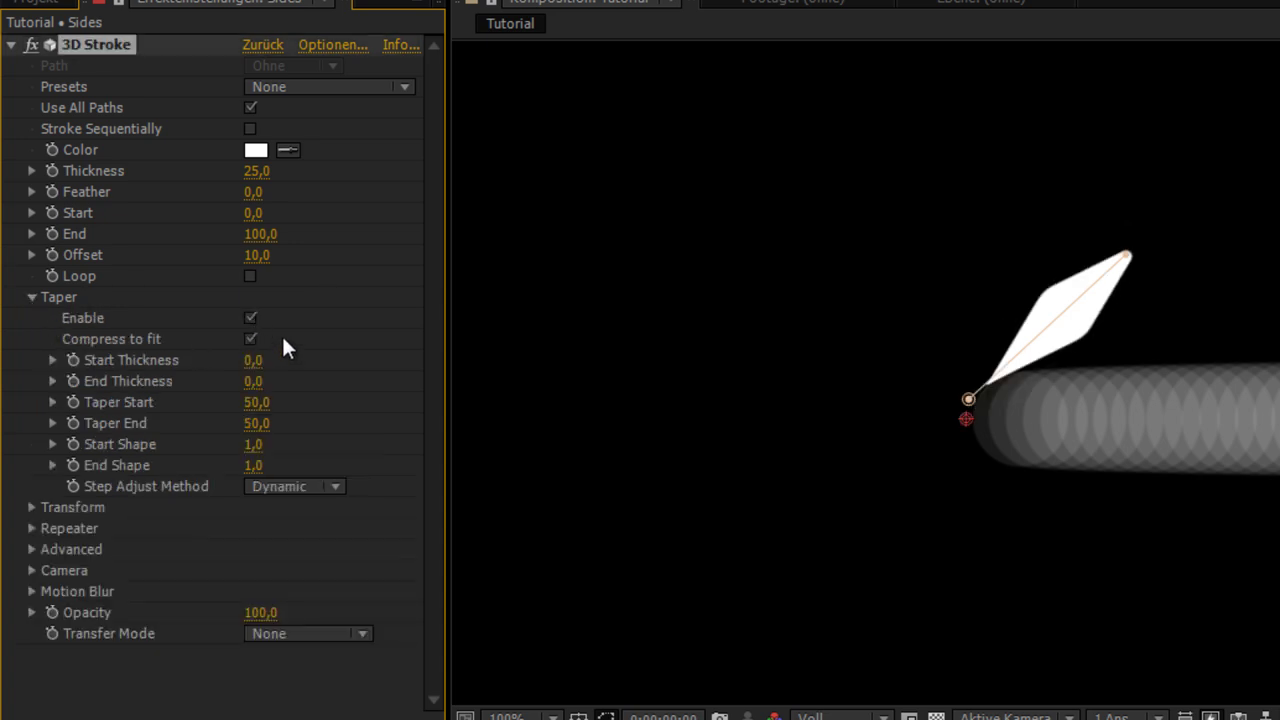
{"action": "left_click", "coordinate": [253, 361]}
{"action": "type", "text": "20"}
{"action": "left_click", "coordinate": [255, 383]}
{"action": "type", "text": "100"}
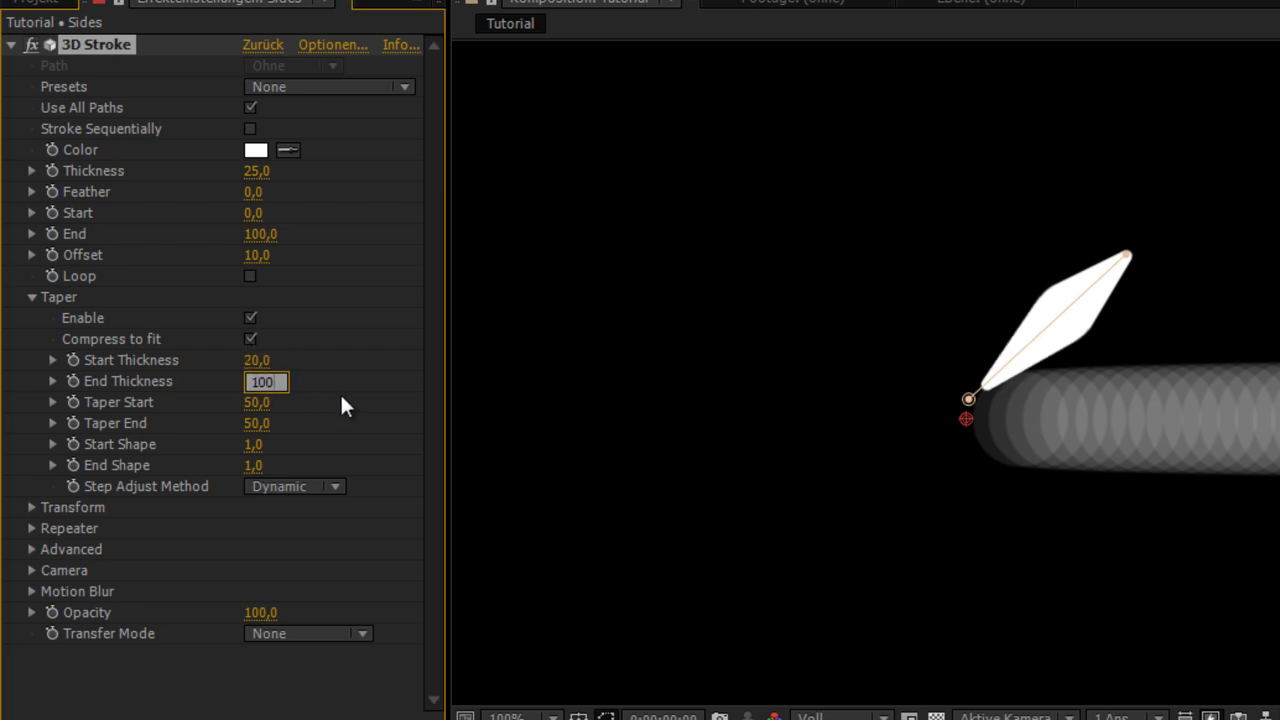
{"action": "left_click", "coordinate": [347, 387]}
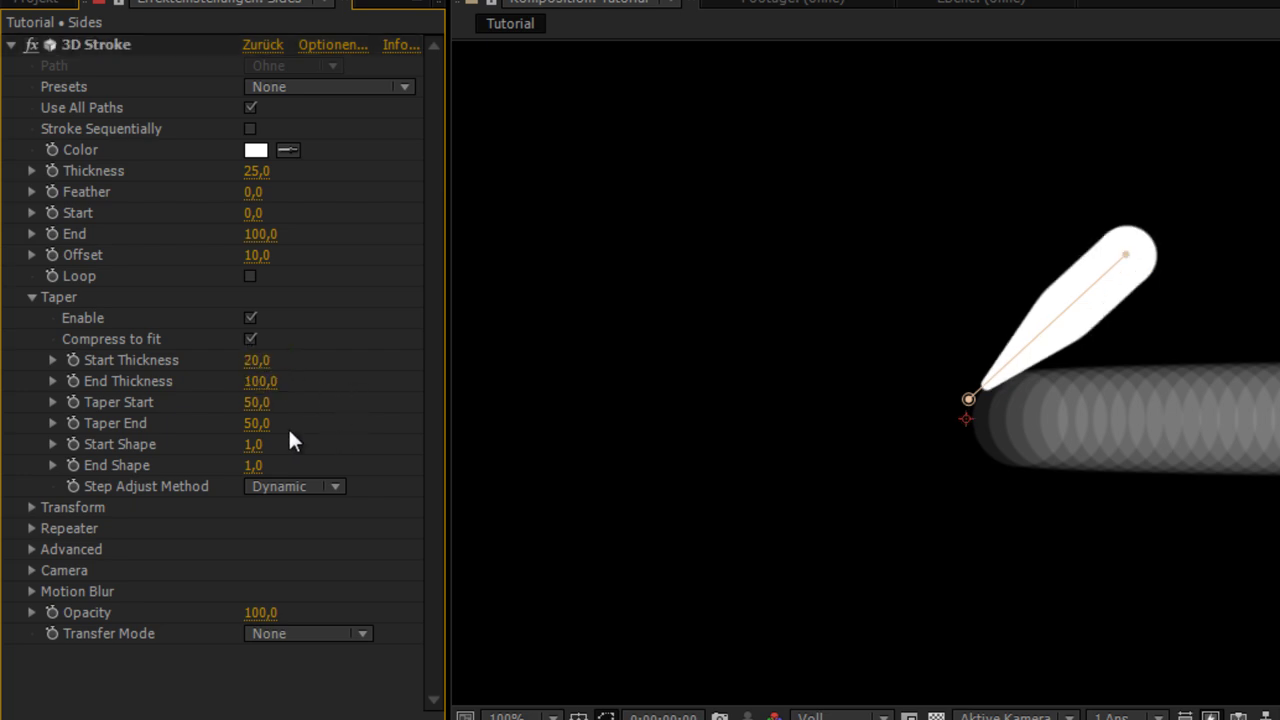
- Set Taper Start 80, Taper End 75 and Start Shape 0,8
{"action": "left_click", "coordinate": [258, 403]}
{"action": "type", "text": "80"}
{"action": "left_click", "coordinate": [266, 423]}
{"action": "type", "text": "75"}
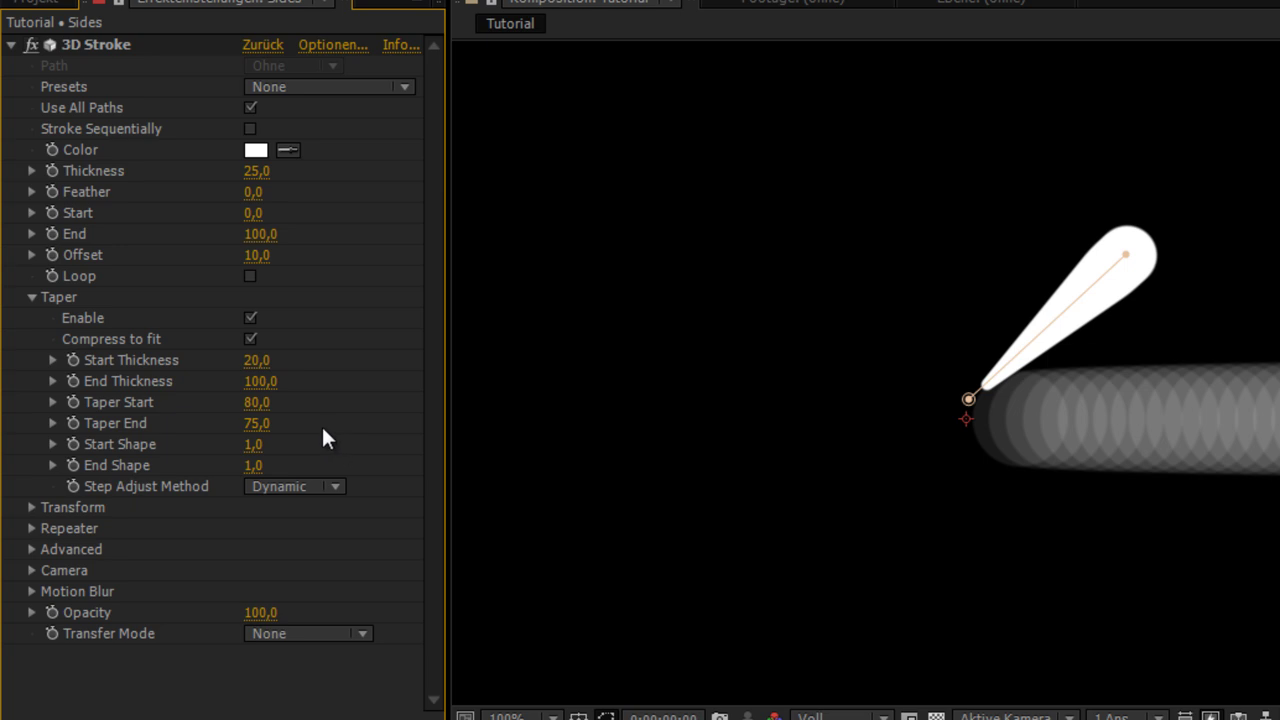
{"action": "left_click", "coordinate": [253, 445]}
{"action": "type", "text": "0,8"}
{"action": "key", "text": "Return"}
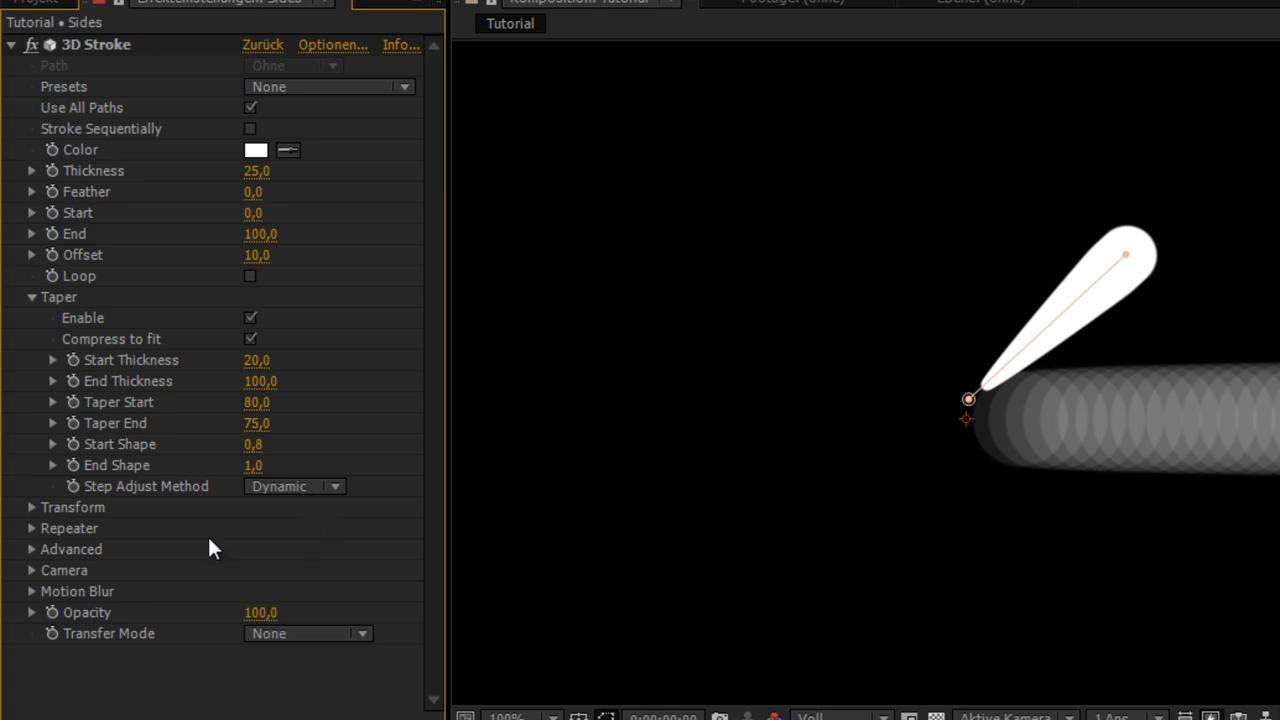
- Turn on the Sides stroke's Repeater with 5 instances
{"action": "left_click", "coordinate": [31, 528]}
{"action": "scroll", "coordinate": [33, 537], "scroll_direction": "down", "scroll_amount": 1}
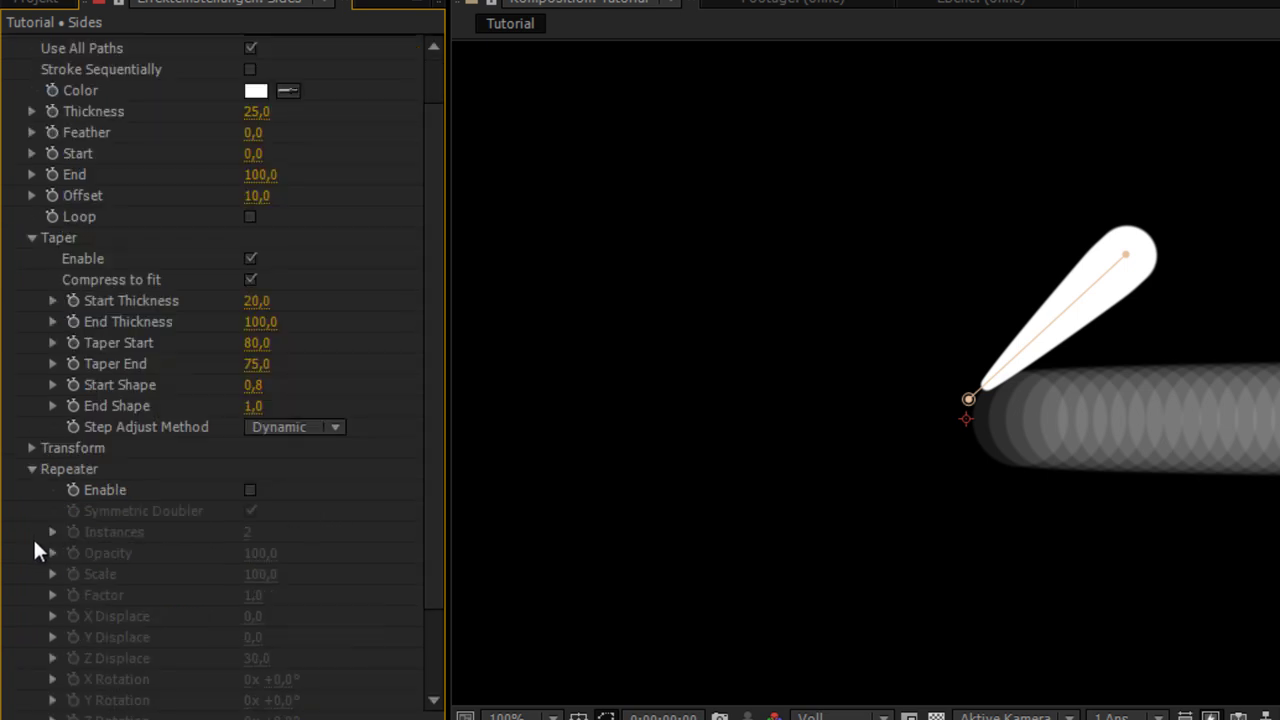
{"action": "left_click", "coordinate": [249, 490]}
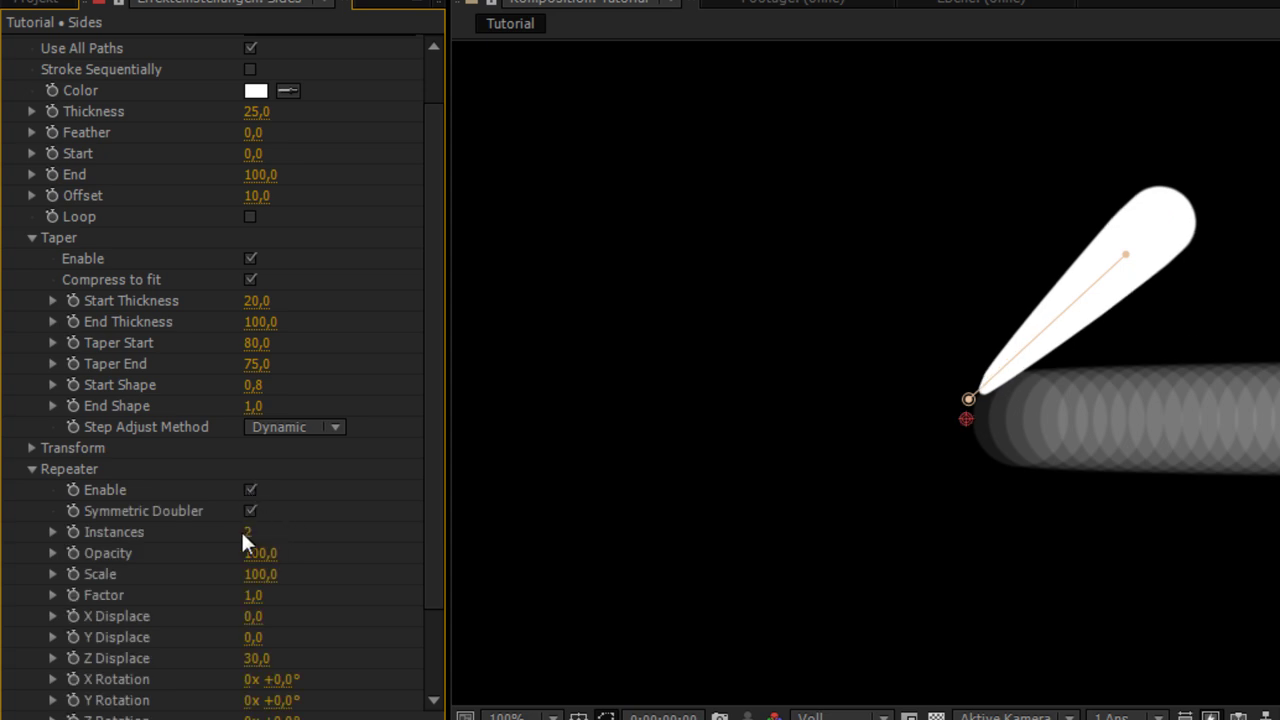
{"action": "type", "text": "5"}
{"action": "left_click", "coordinate": [250, 511]}
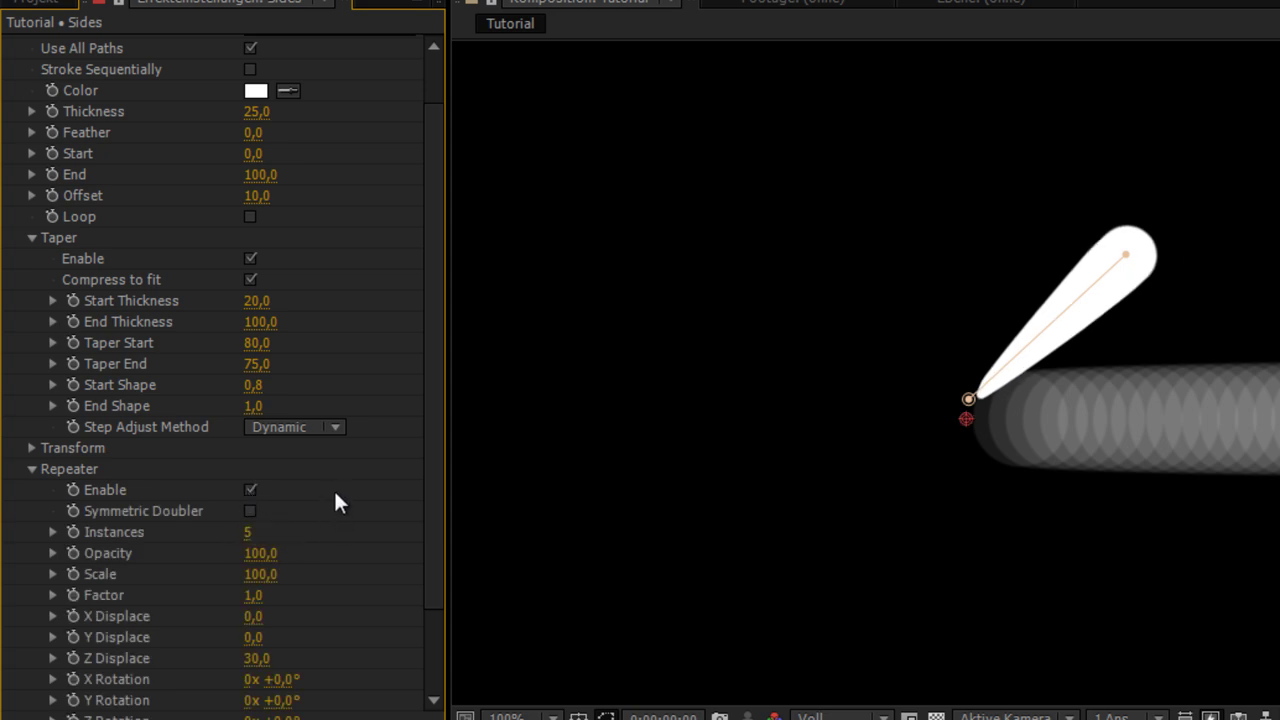
- Set the Repeater's Z Displace to 0 and X Rotation to 60° between copies
{"action": "scroll", "coordinate": [330, 496], "scroll_direction": "down", "scroll_amount": 1}
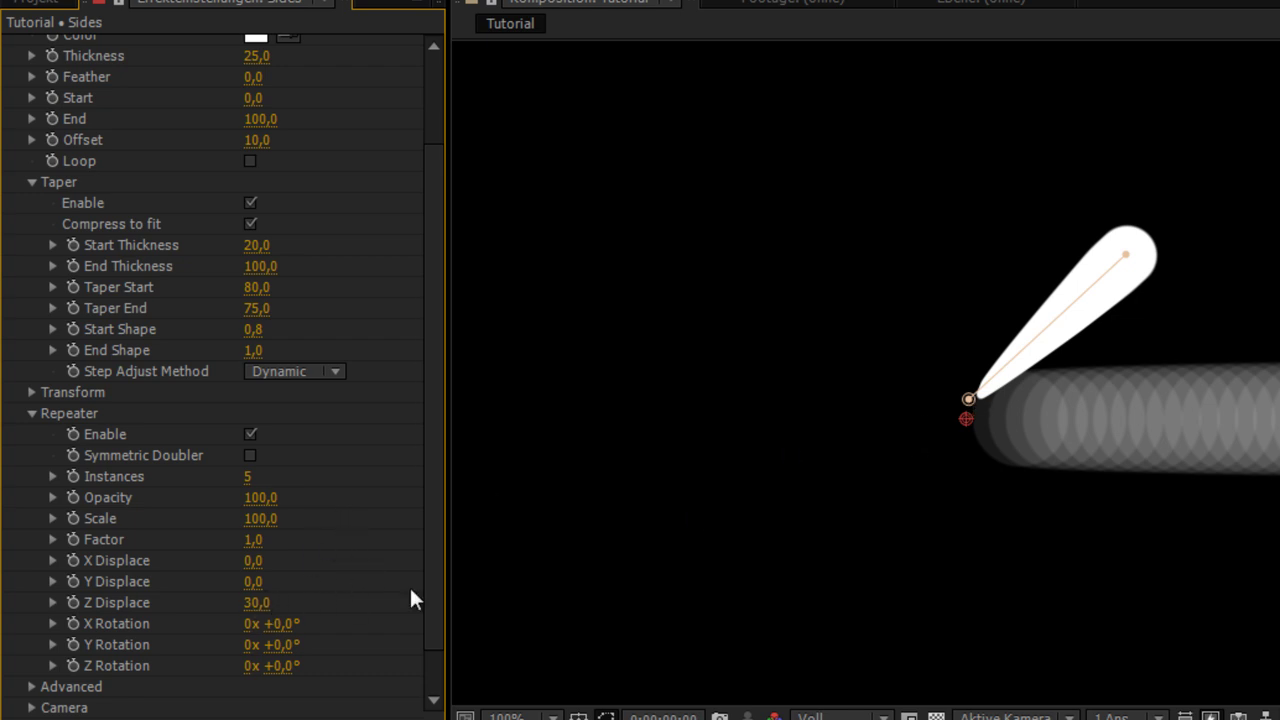
{"action": "left_click", "coordinate": [256, 603]}
{"action": "type", "text": "0"}
{"action": "key", "text": "Return"}
{"action": "left_click", "coordinate": [286, 624]}
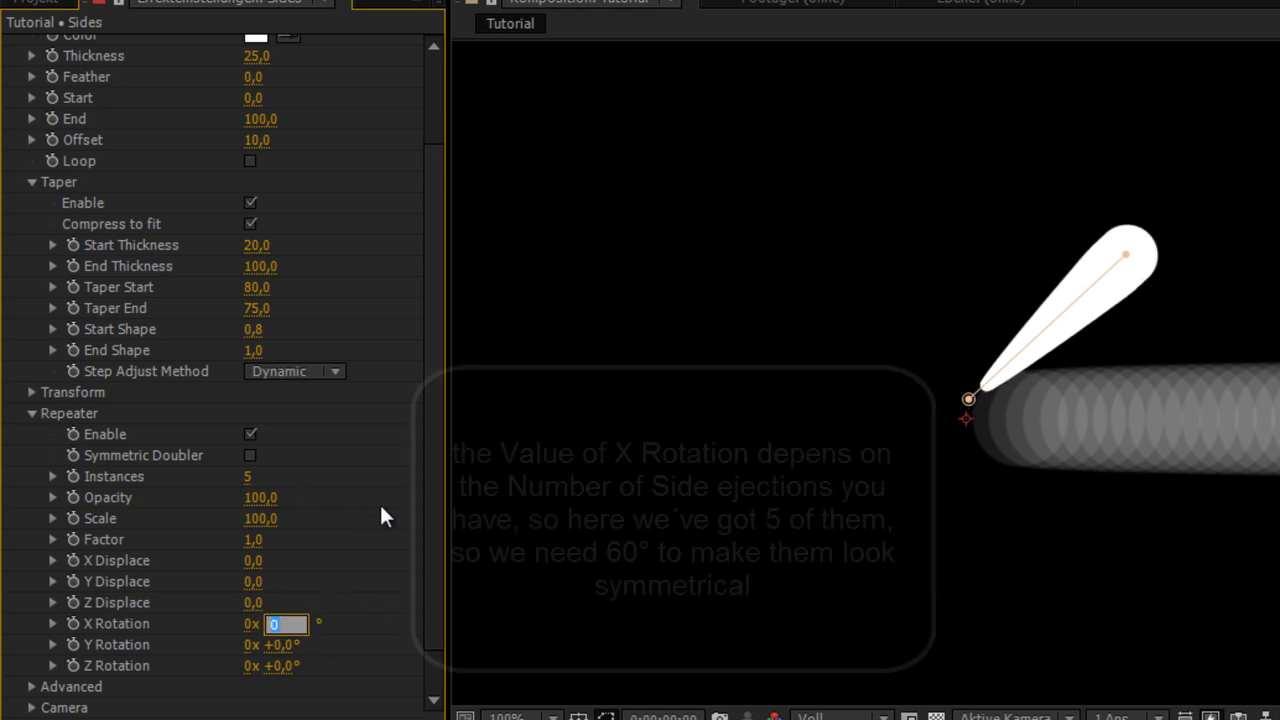
{"action": "type", "text": "60"}
{"action": "key", "text": "Return"}
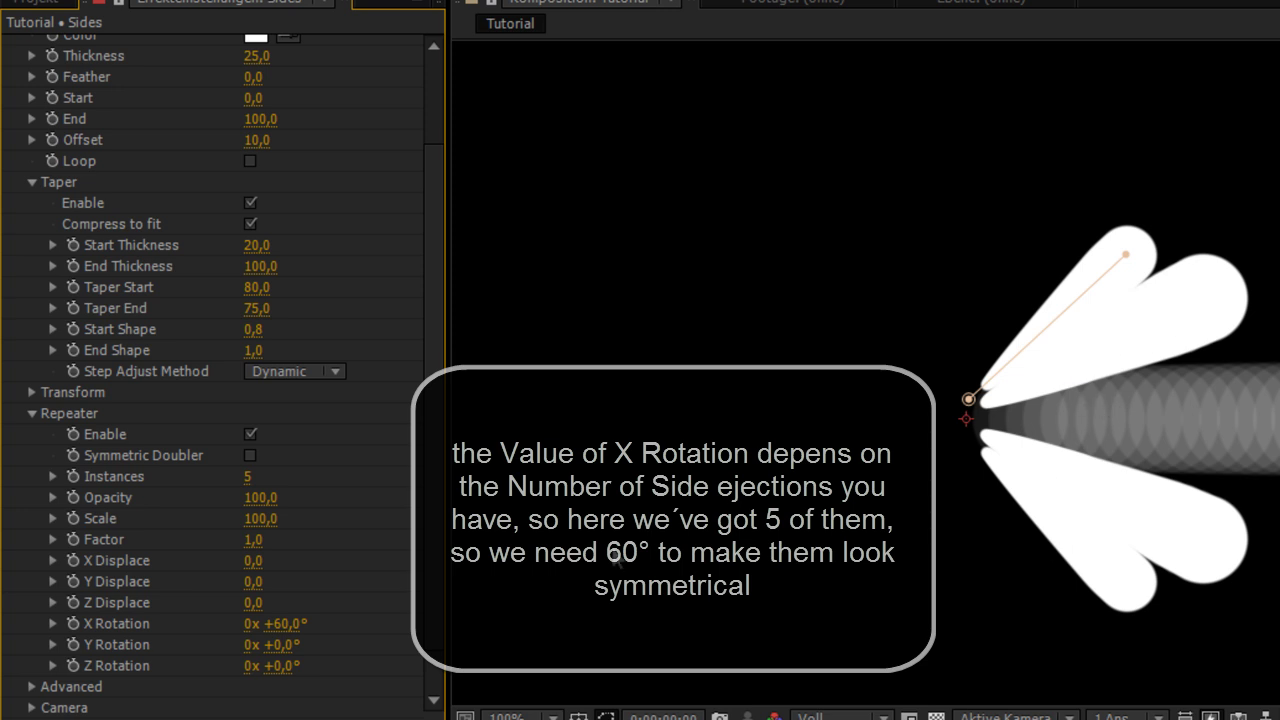
{"action": "scroll", "coordinate": [400, 570], "scroll_direction": "down", "scroll_amount": 1}
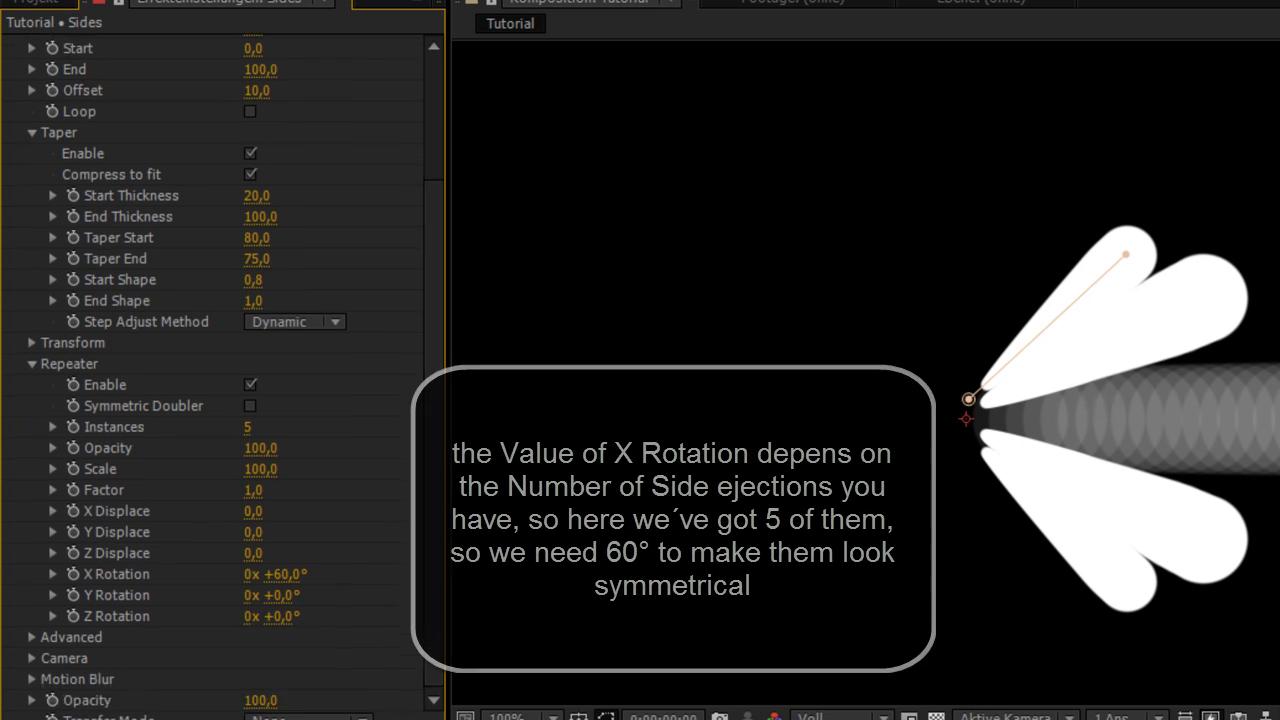
{"action": "left_click", "coordinate": [30, 635]}
{"action": "scroll", "coordinate": [83, 338], "scroll_direction": "down", "scroll_amount": 2}
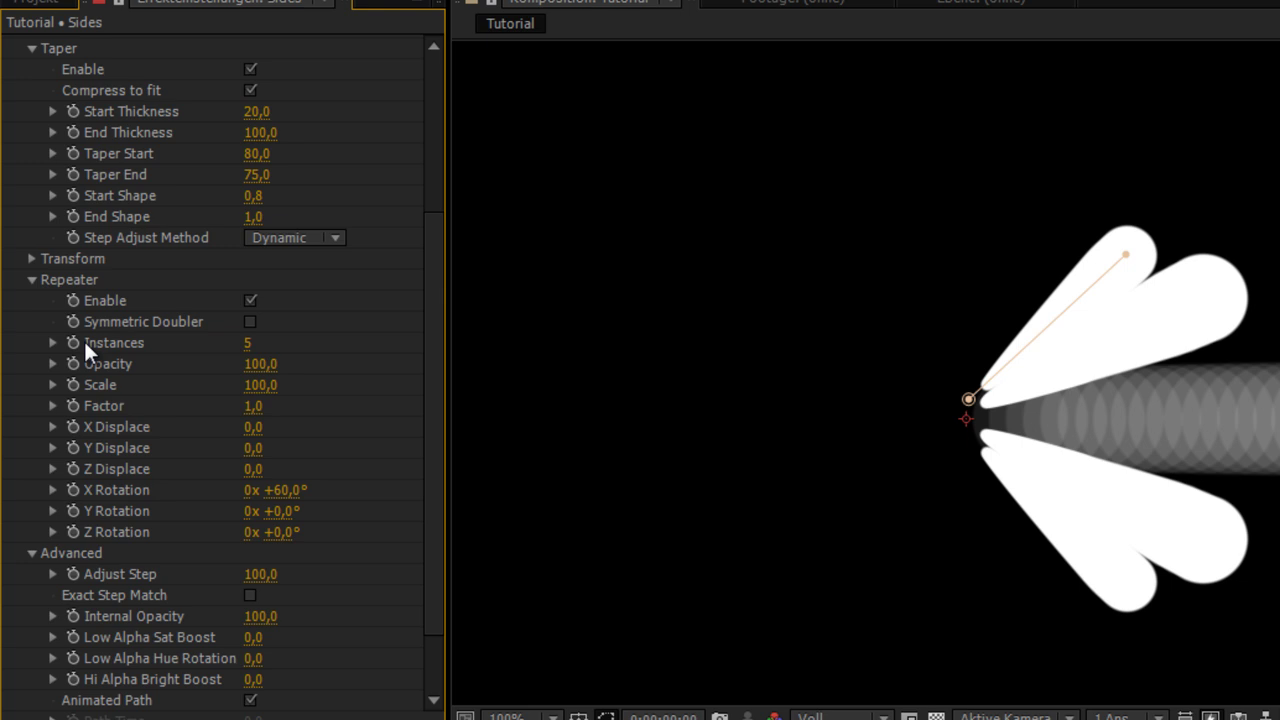
{"action": "left_click", "coordinate": [32, 280]}
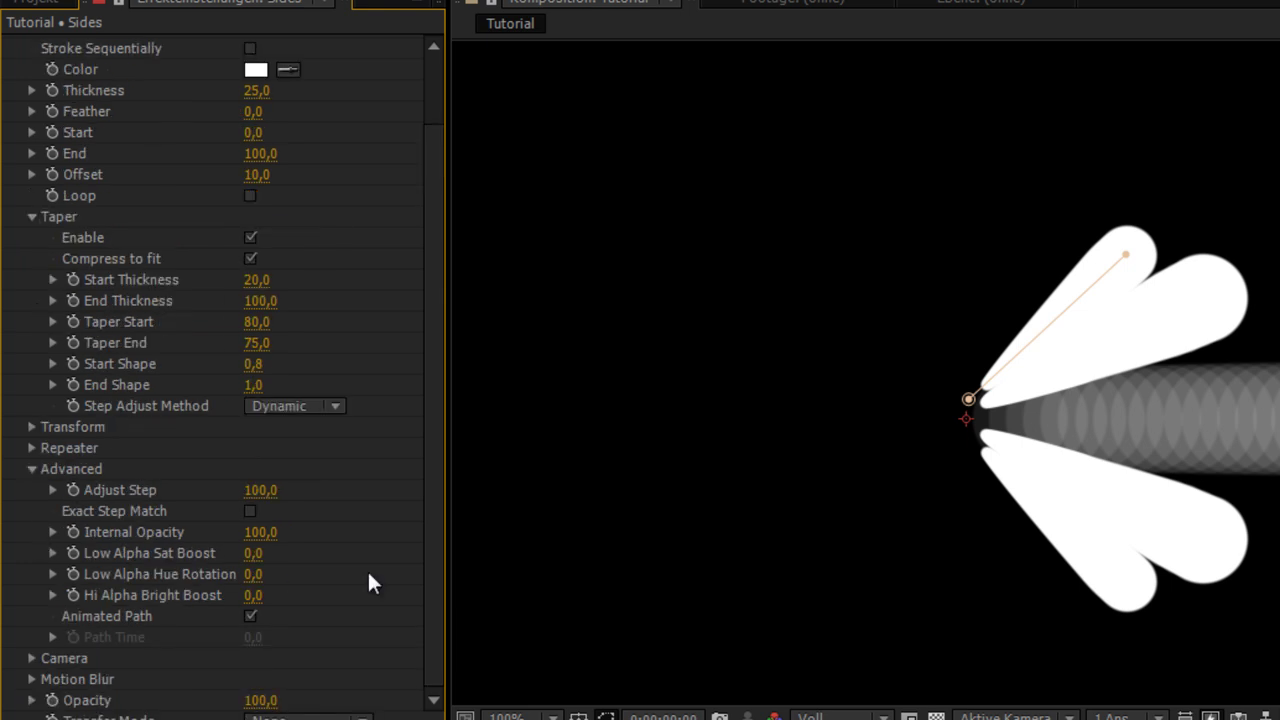
- Set Internal Opacity 10, Low Alpha Hue Rotation 300 and Hi Alpha Bright Boost 35
{"action": "left_click", "coordinate": [262, 533]}
{"action": "type", "text": "10"}
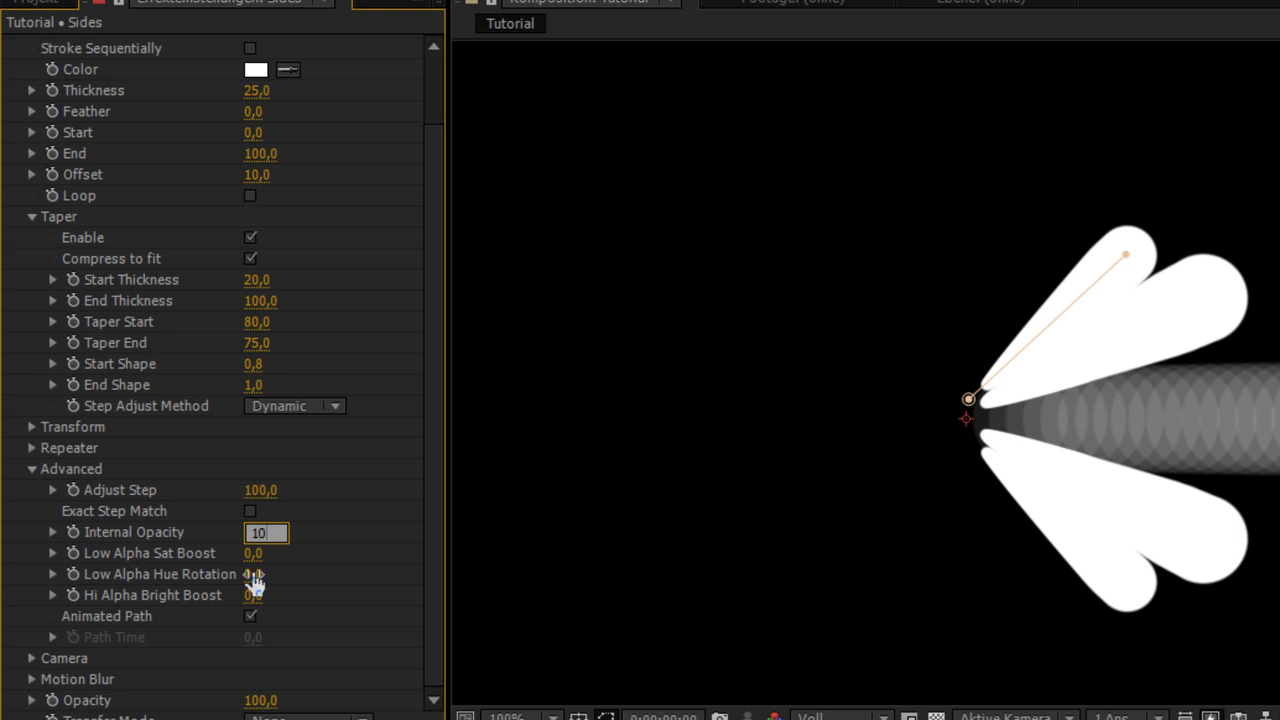
{"action": "left_click", "coordinate": [254, 579]}
{"action": "type", "text": "300"}
{"action": "key", "text": "Tab"}
{"action": "type", "text": "35"}
{"action": "key", "text": "Return"}
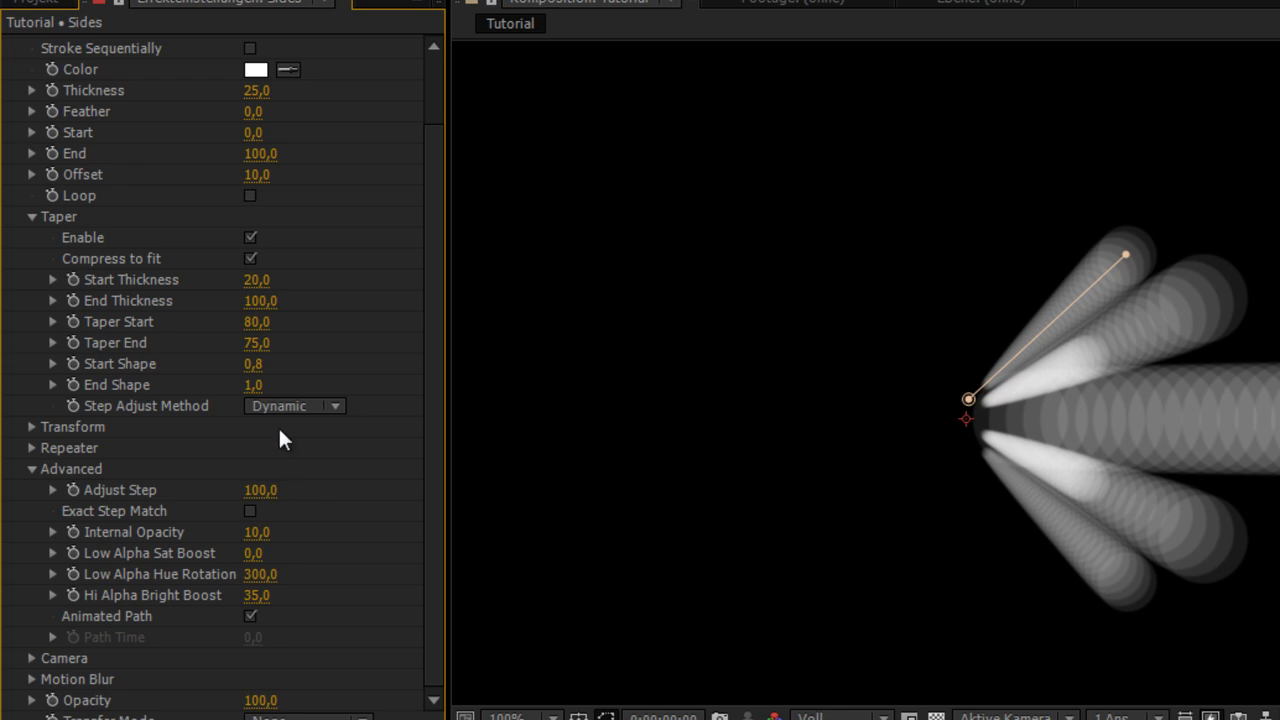
- Enable Comp Camera in the Sides stroke's Camera settings
{"action": "left_click", "coordinate": [31, 658]}
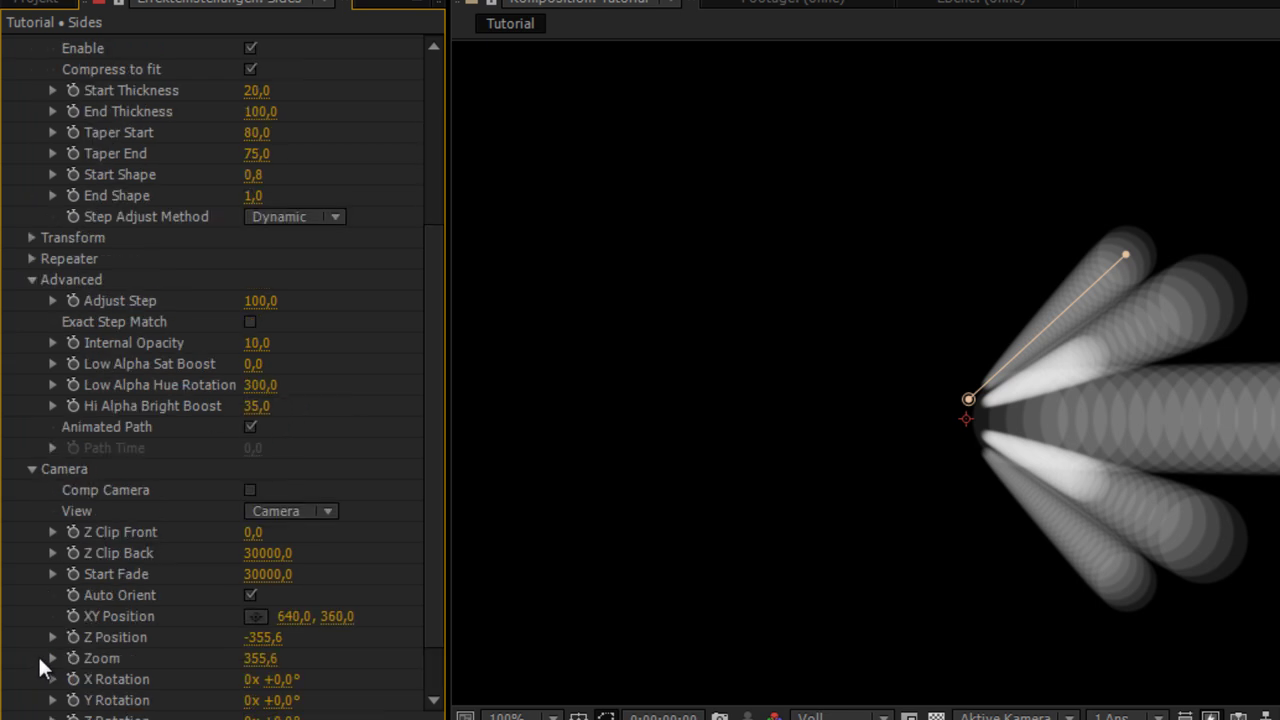
{"action": "left_click", "coordinate": [250, 490]}
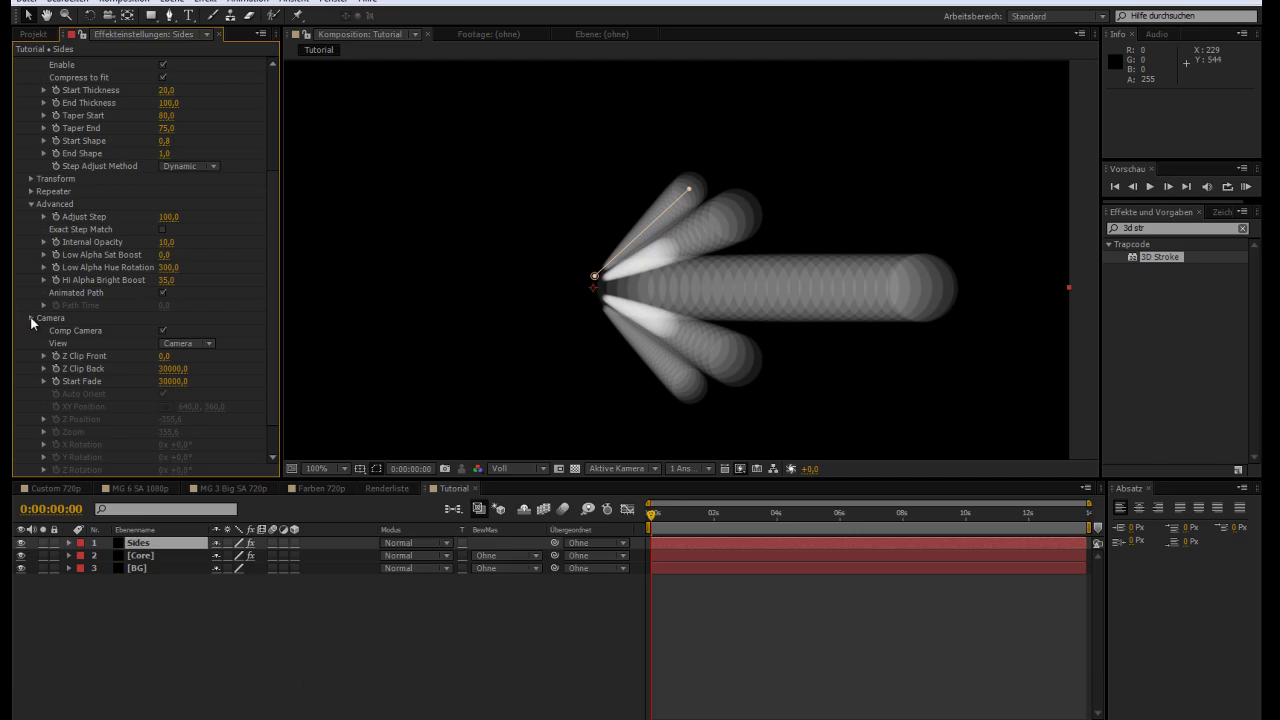
{"action": "left_click", "coordinate": [31, 318]}
- Create a new camera layer, Kamera 1, with default settings
{"action": "left_click", "coordinate": [173, 3]}
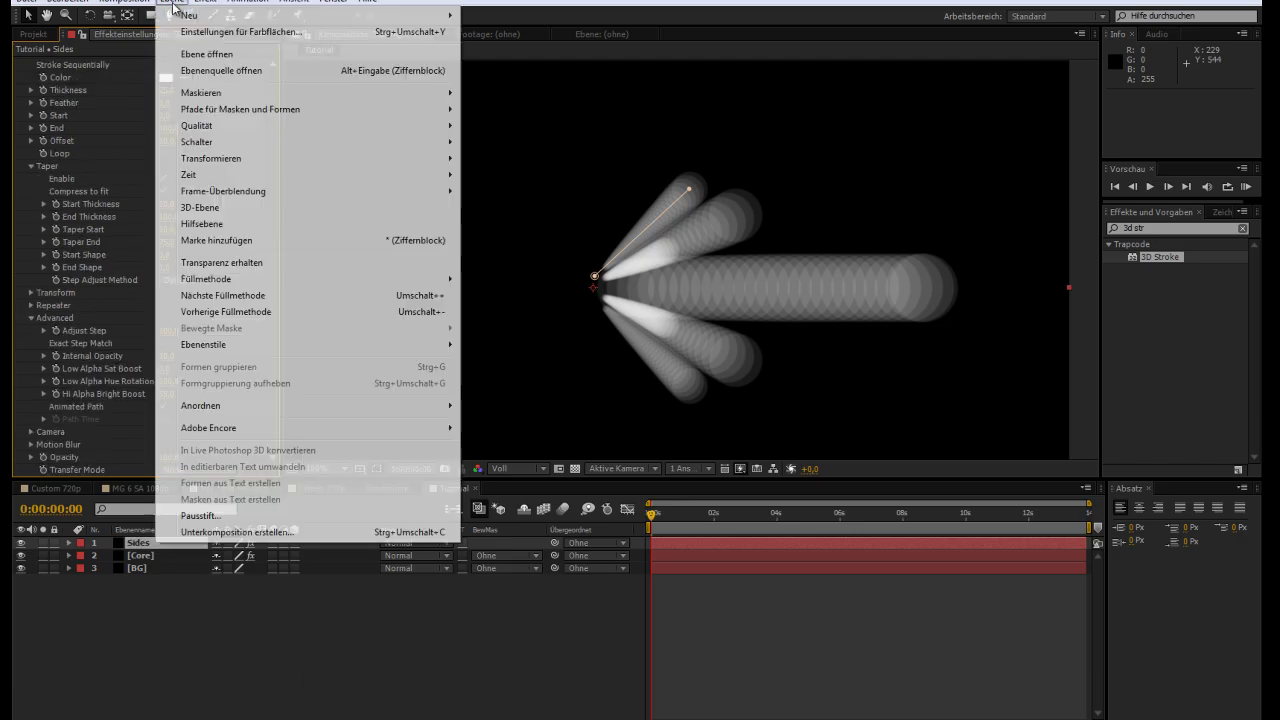
{"action": "mouse_move", "coordinate": [216, 18]}
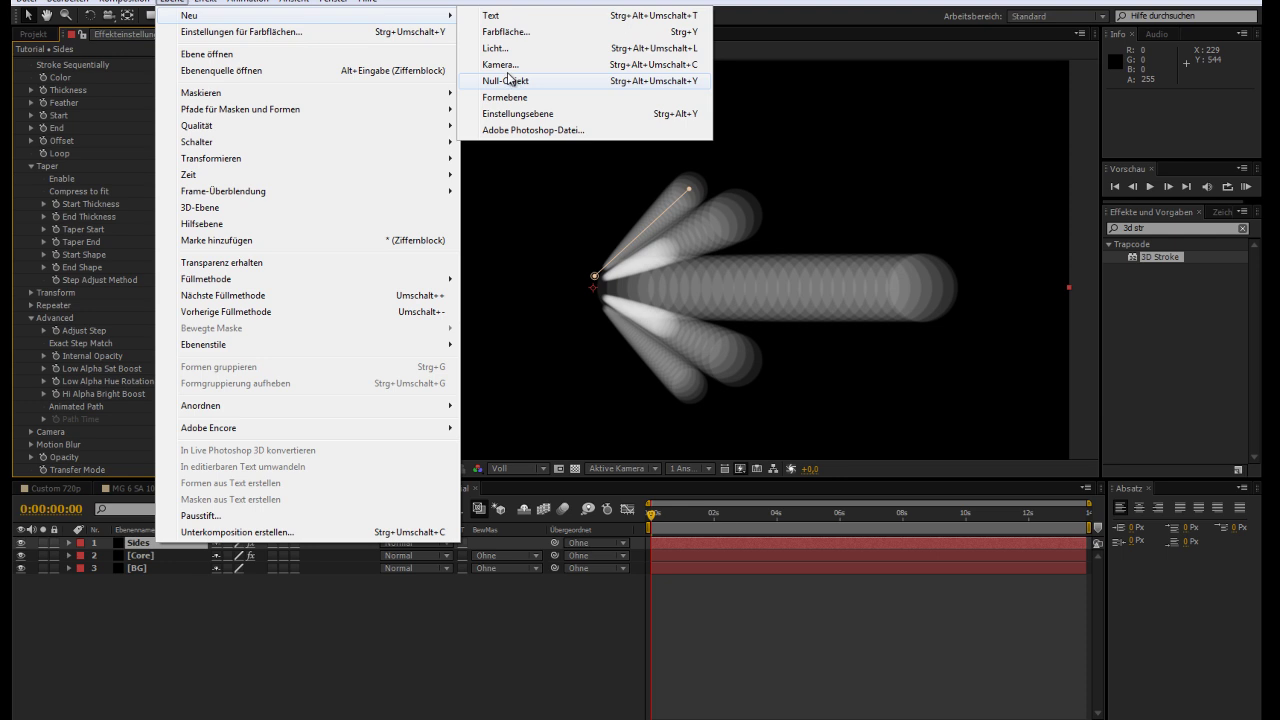
{"action": "left_click", "coordinate": [503, 64]}
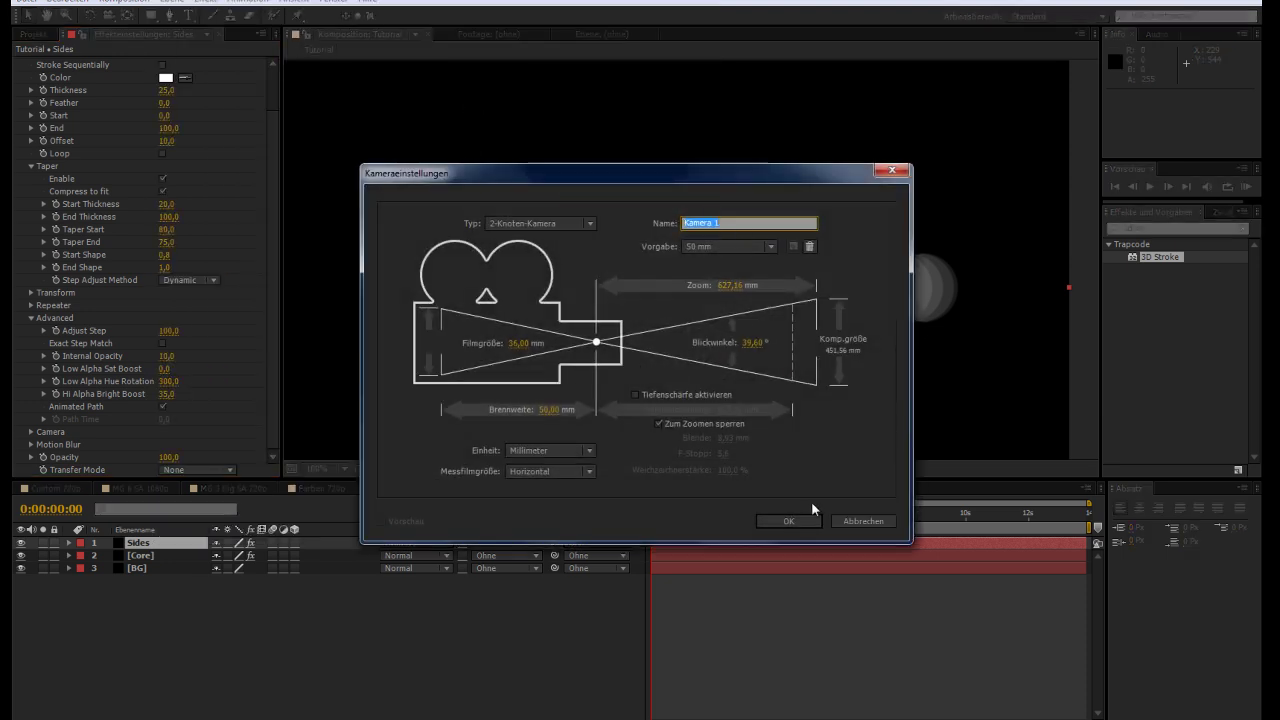
{"action": "left_click", "coordinate": [776, 520]}
- Test-orbit the camera to view the flash in 3D, then undo the orbit
{"action": "key", "text": "c"}
{"action": "scroll", "coordinate": [777, 326], "scroll_direction": "down", "scroll_amount": 1}
{"action": "mouse_move", "coordinate": [777, 326]}
{"action": "left_mouse_down"}
{"action": "mouse_move", "coordinate": [519, 250]}
{"action": "mouse_move", "coordinate": [460, 277]}
{"action": "mouse_move", "coordinate": [414, 249]}
{"action": "mouse_move", "coordinate": [471, 206]}
{"action": "mouse_move", "coordinate": [608, 216]}
{"action": "mouse_move", "coordinate": [486, 371]}
{"action": "mouse_move", "coordinate": [409, 284]}
{"action": "mouse_move", "coordinate": [537, 229]}
{"action": "mouse_move", "coordinate": [600, 246]}
{"action": "left_mouse_up"}
{"action": "key", "text": "ctrl+z"}
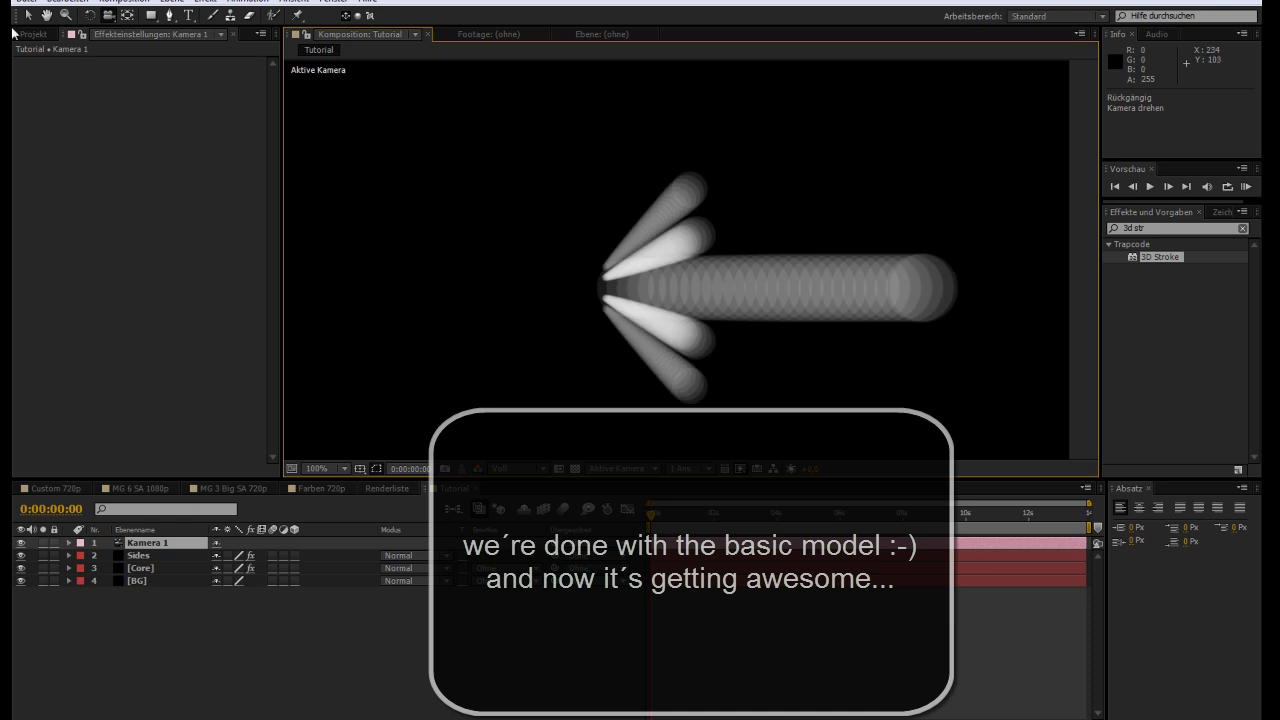
- Search 'turb' and drag Turbulentes Versetzen onto the Core layer
{"action": "left_click", "coordinate": [153, 591]}
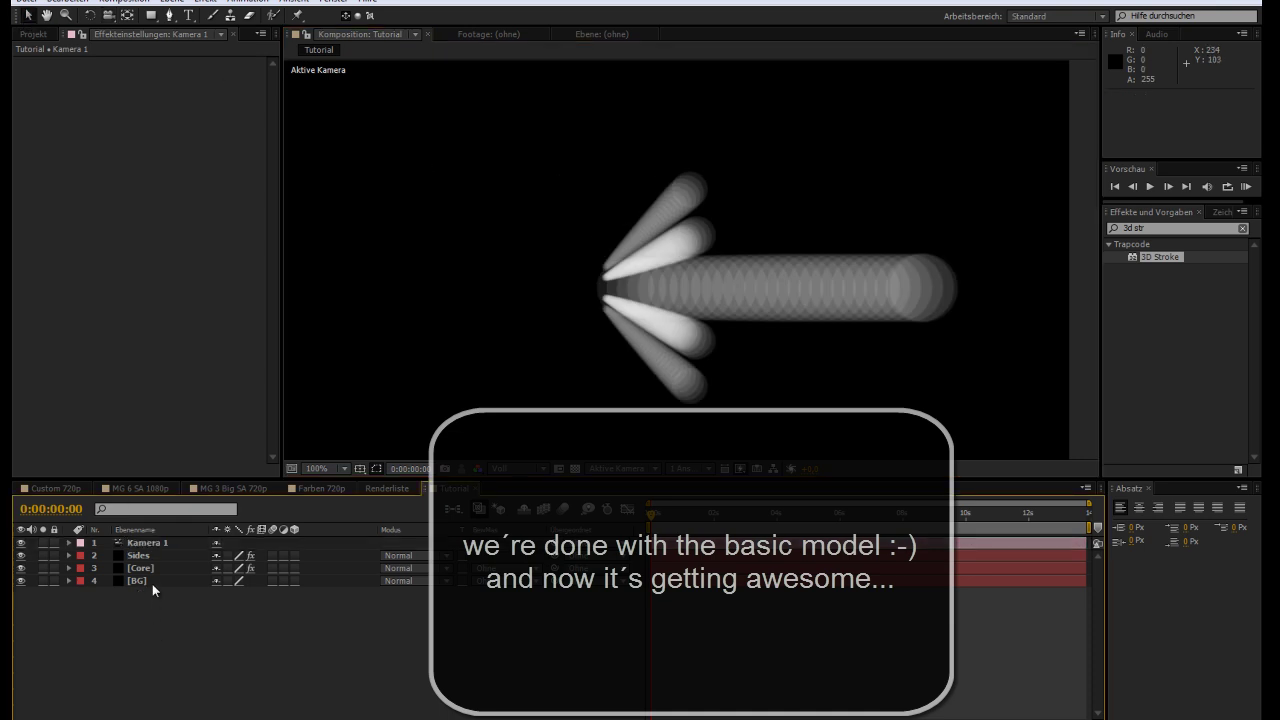
{"action": "left_click", "coordinate": [146, 568]}
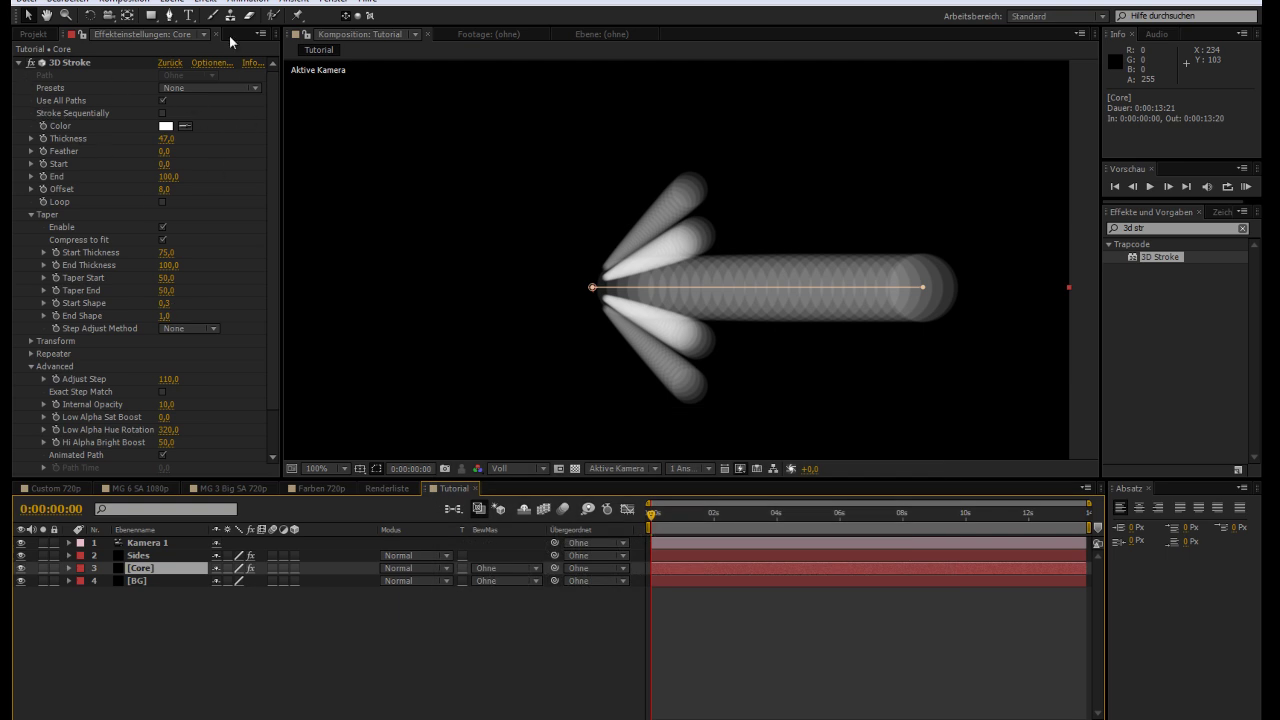
{"action": "key", "text": "ctrl+5"}
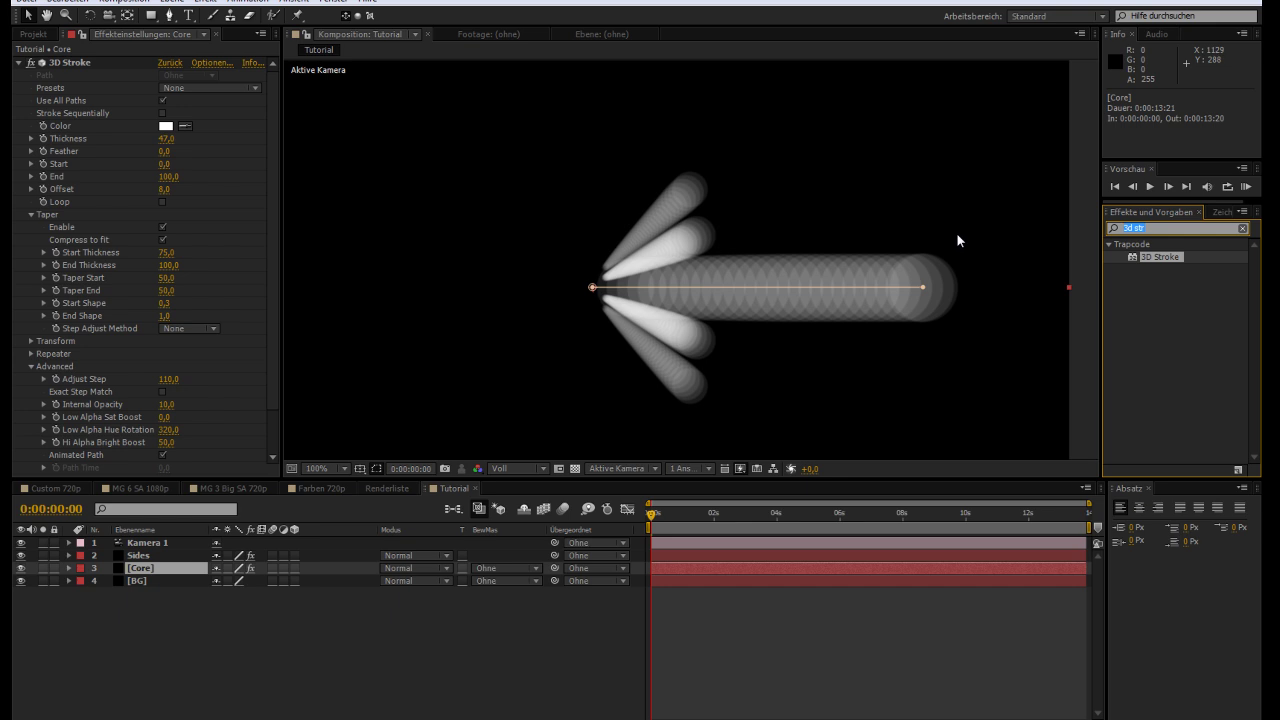
{"action": "type", "text": "turb"}
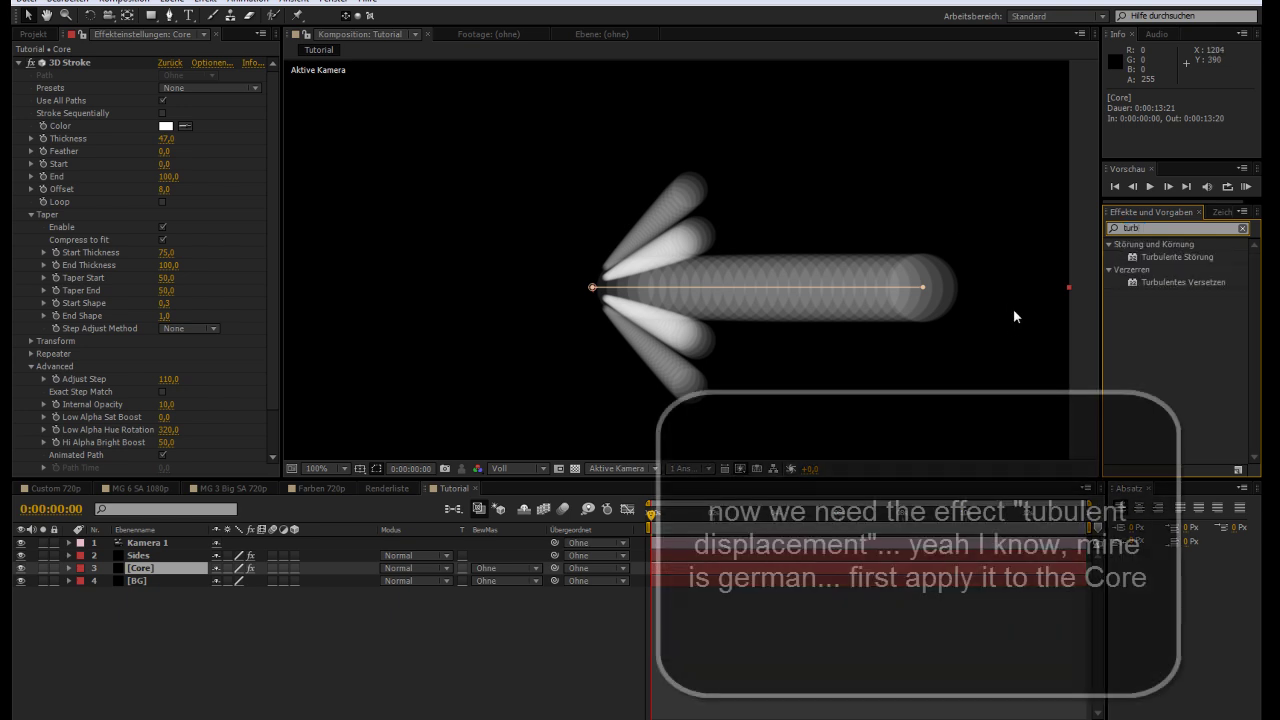
{"action": "left_click", "coordinate": [1170, 281]}
{"action": "left_click_drag", "start_coordinate": [1171, 280], "coordinate": [165, 567]}
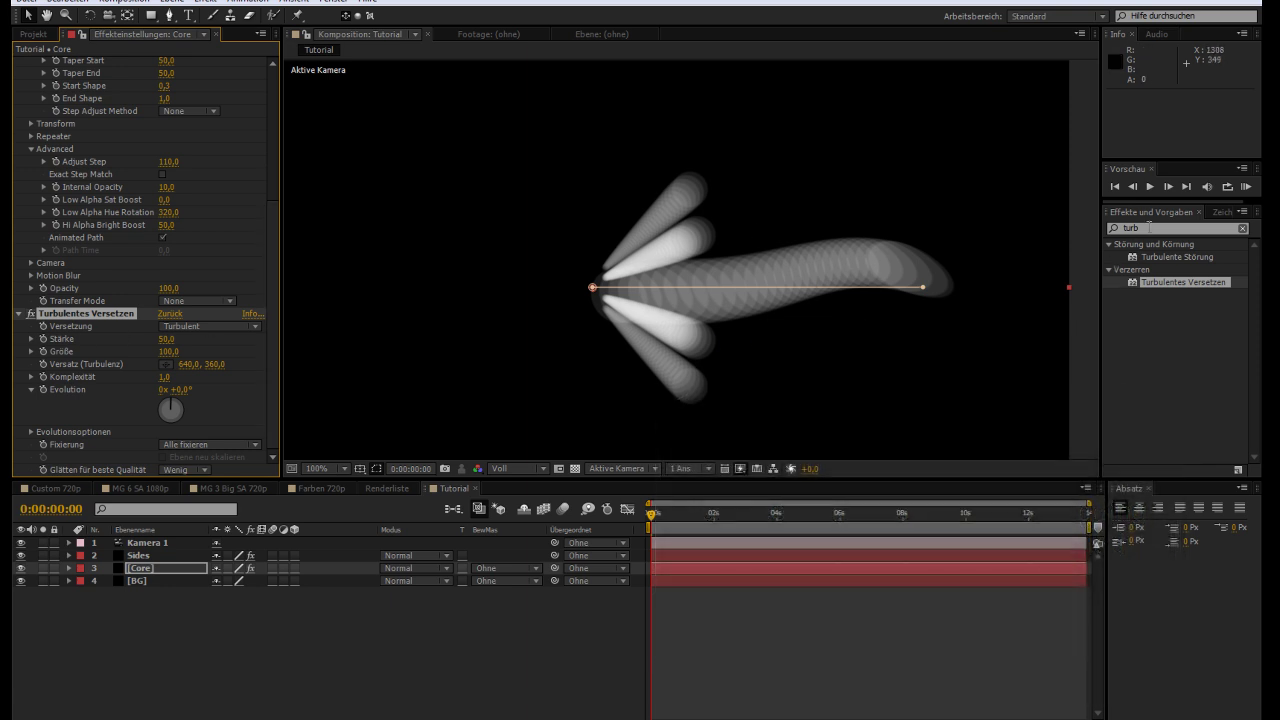
- Add Radialer Weichzeichner to Core above Turbulentes Versetzen
{"action": "left_click", "coordinate": [1140, 215]}
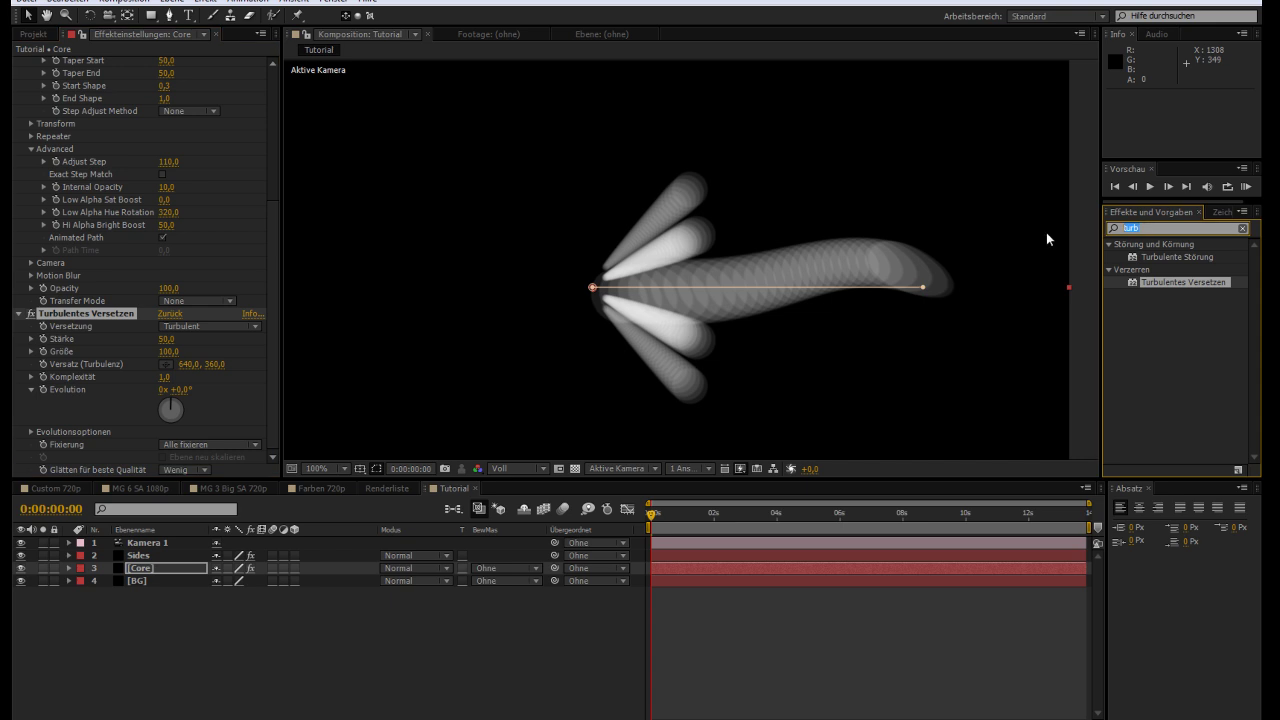
{"action": "key", "text": "BackSpace"}
{"action": "type", "text": "r"}
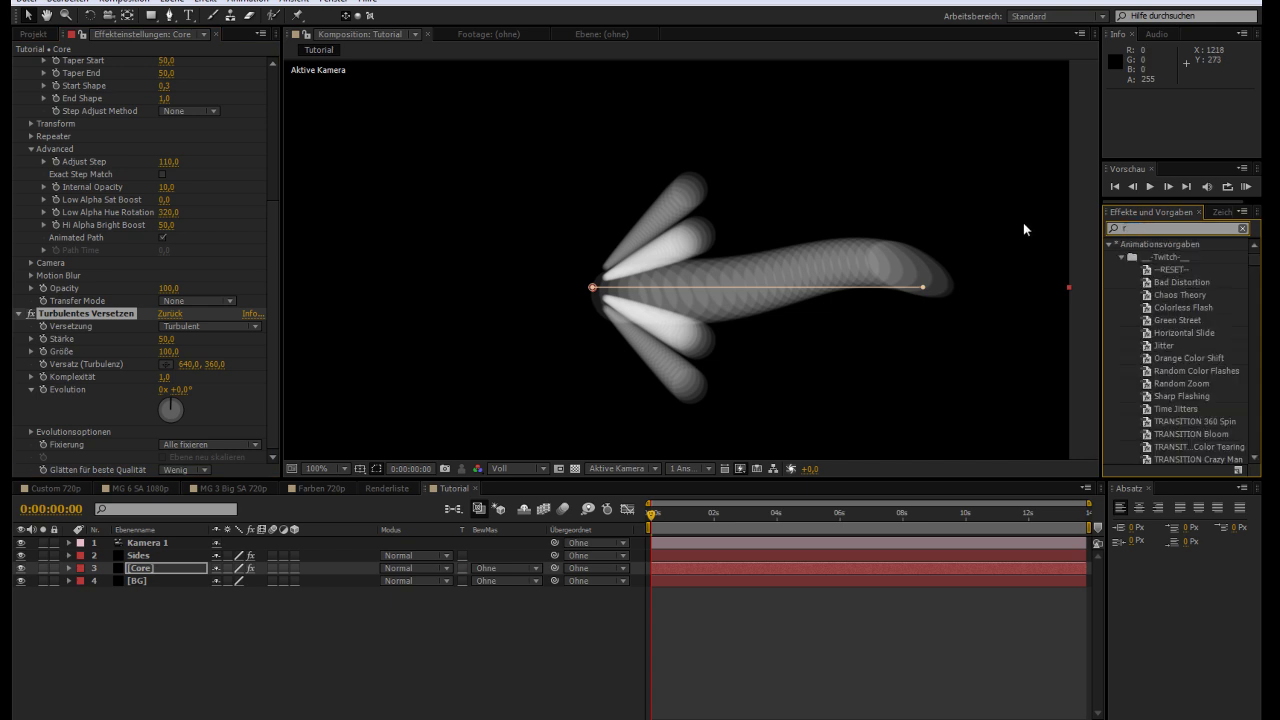
{"action": "type", "text": "ad"}
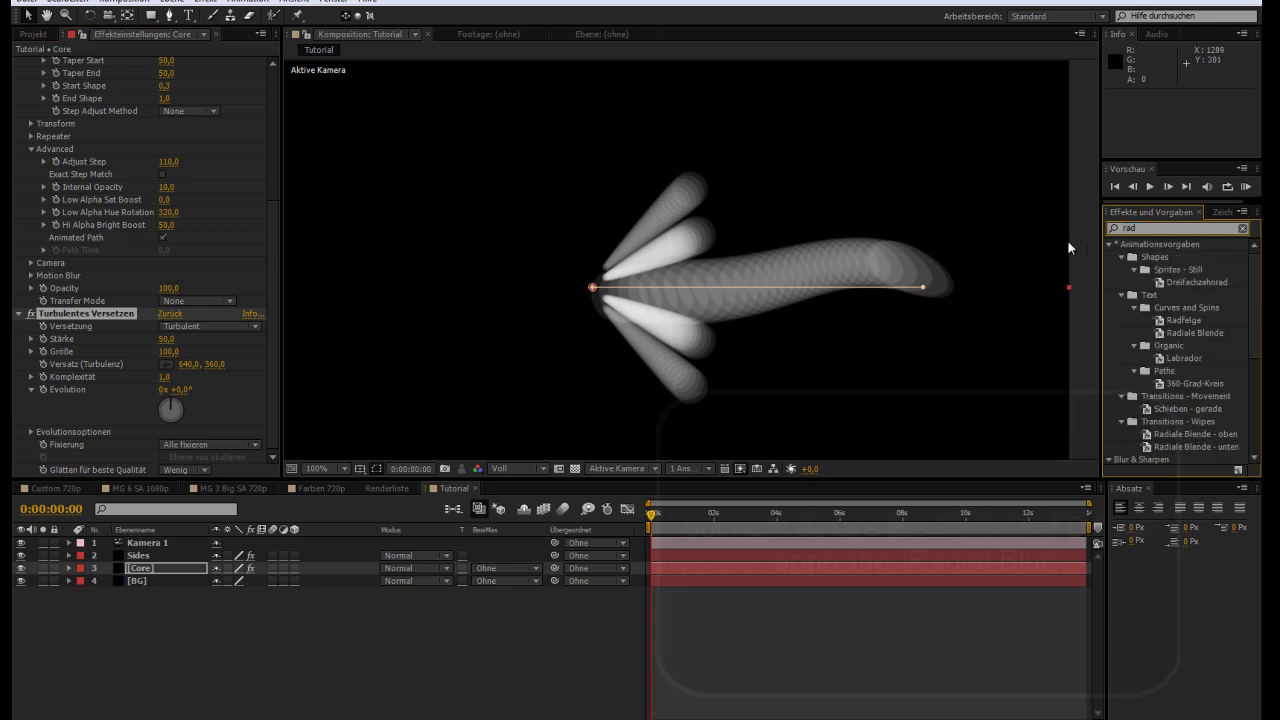
{"action": "type", "text": "ialer"}
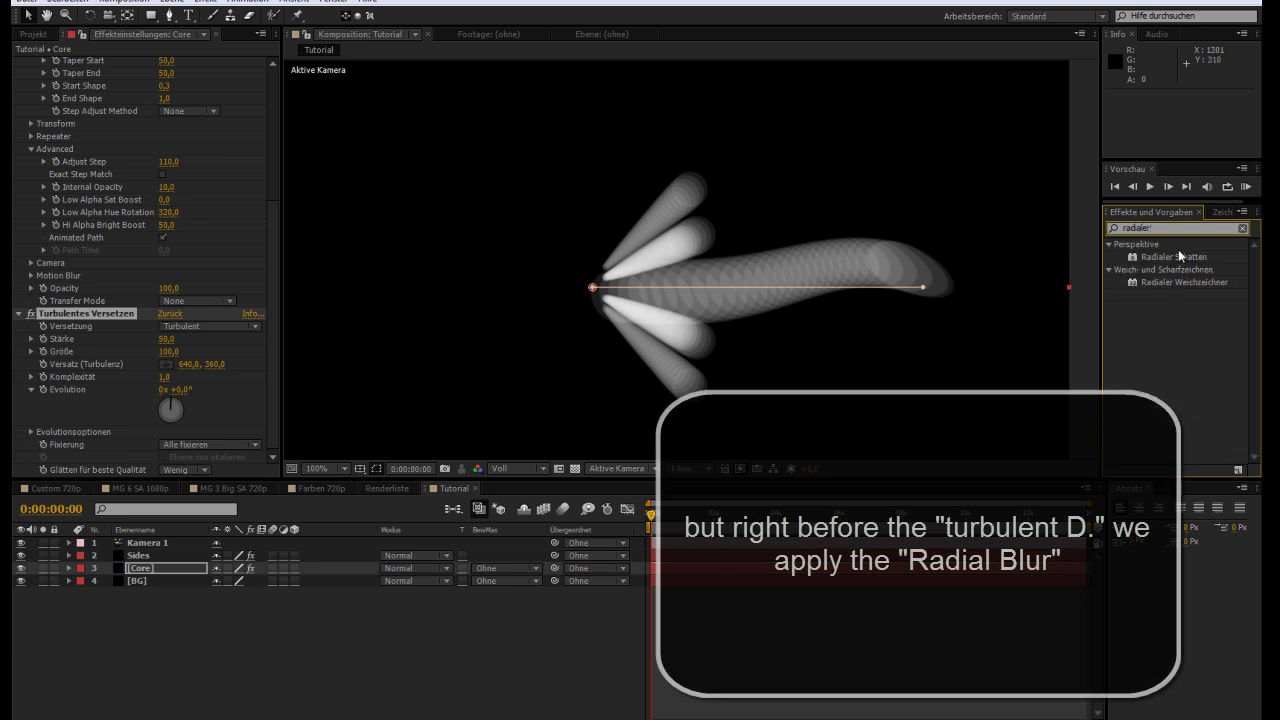
{"action": "left_click_drag", "start_coordinate": [1213, 282], "coordinate": [188, 313]}
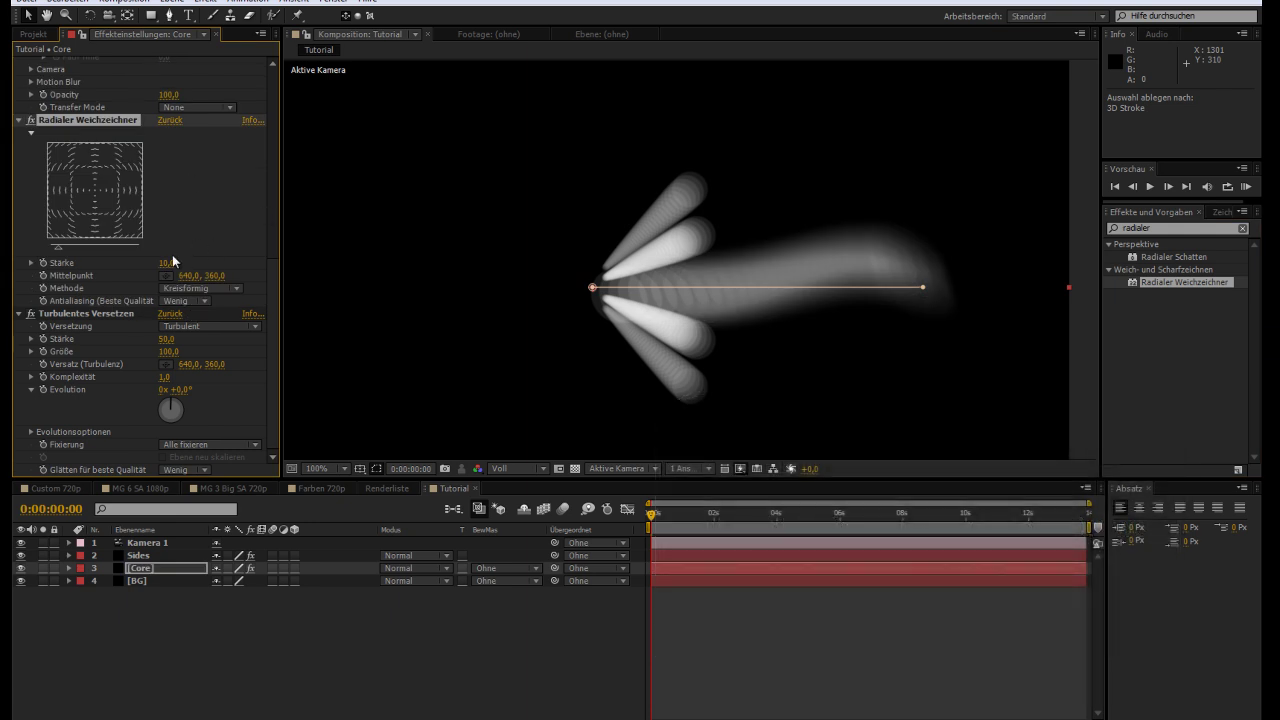
- Set the radial blur method to Strahlenförmig and Stärke to 40, checking its centre
{"action": "left_click", "coordinate": [185, 288]}
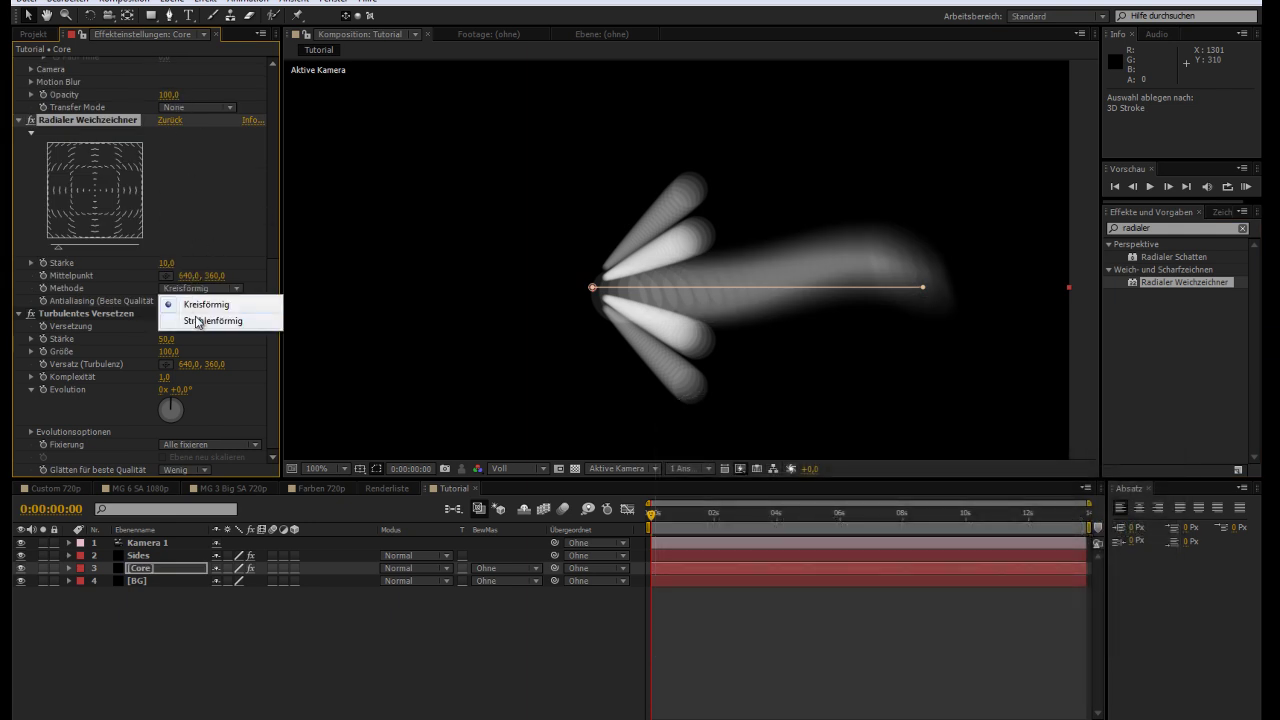
{"action": "left_click", "coordinate": [199, 321]}
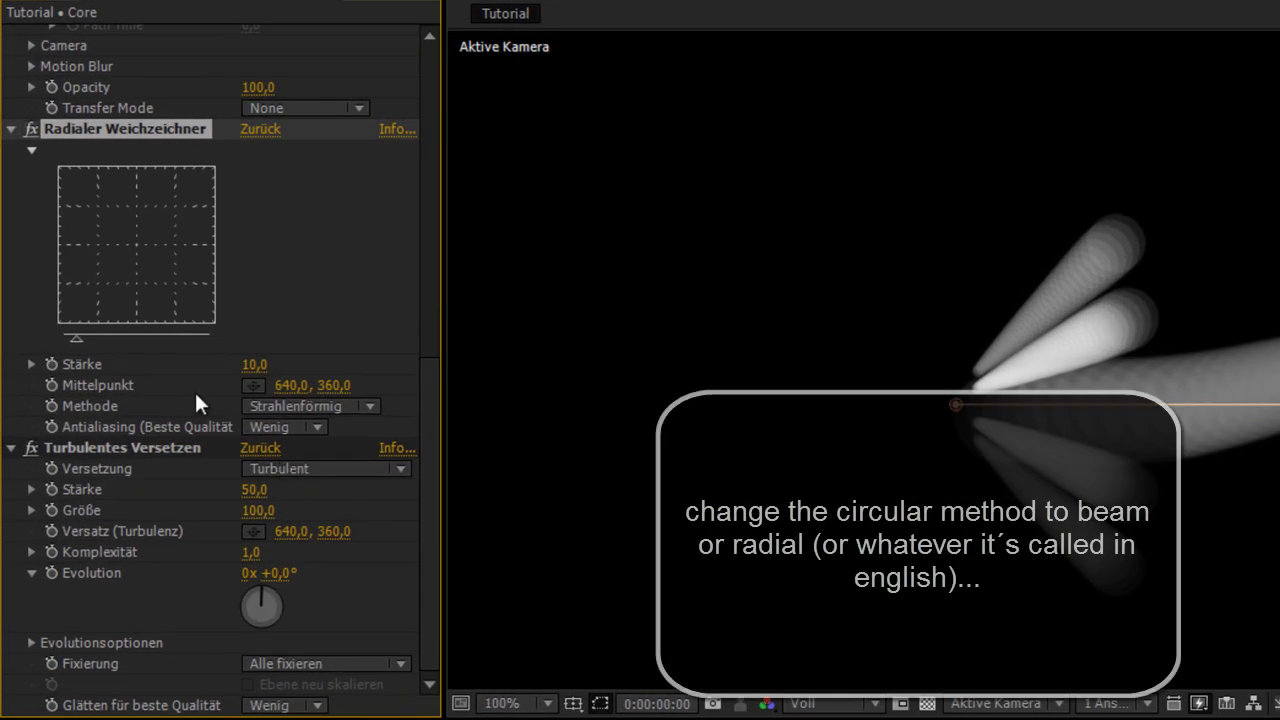
{"action": "left_click", "coordinate": [254, 364]}
{"action": "type", "text": "40"}
{"action": "key", "text": "Return"}
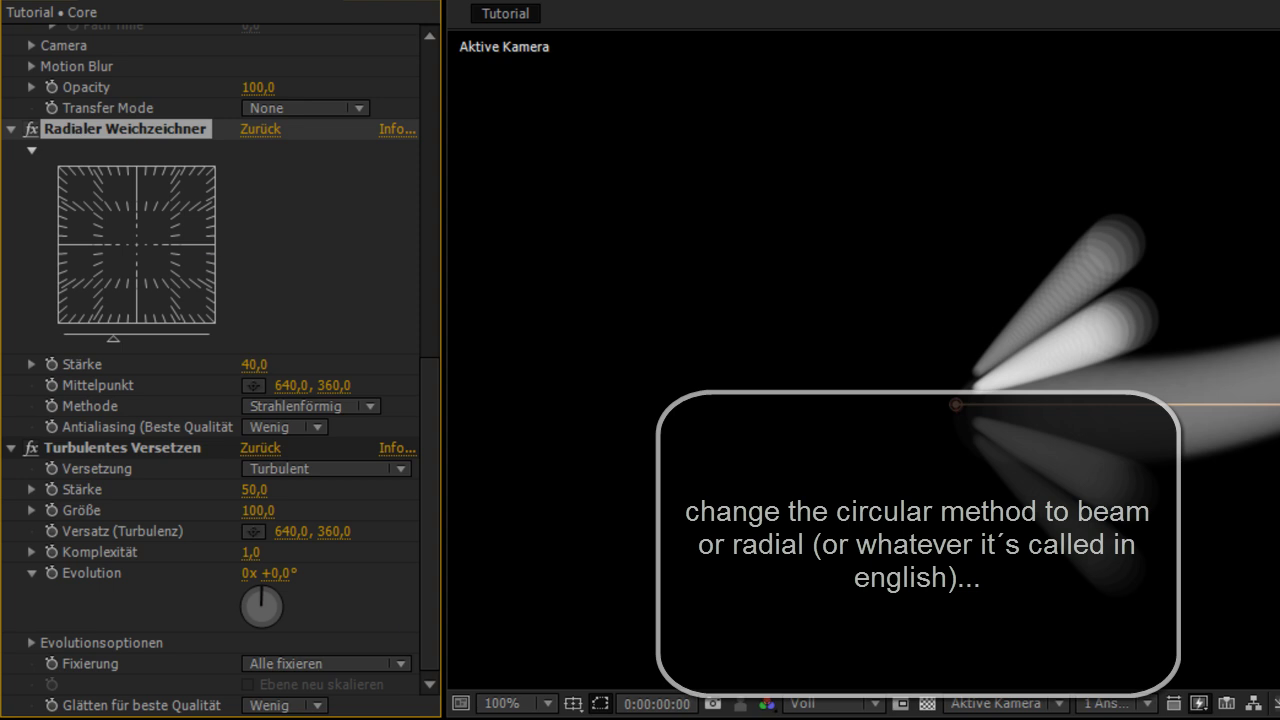
{"action": "key", "text": "period"}
{"action": "key", "text": "period"}
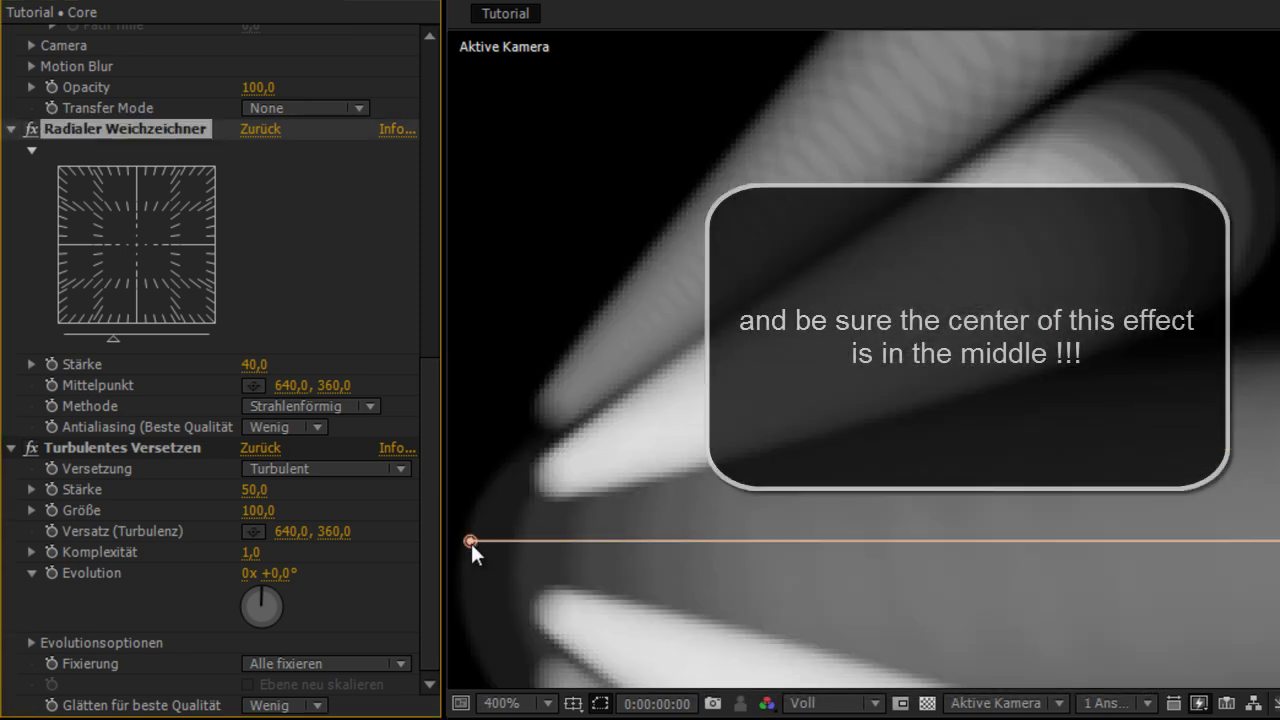
{"action": "key", "text": "comma"}
{"action": "key", "text": "comma"}
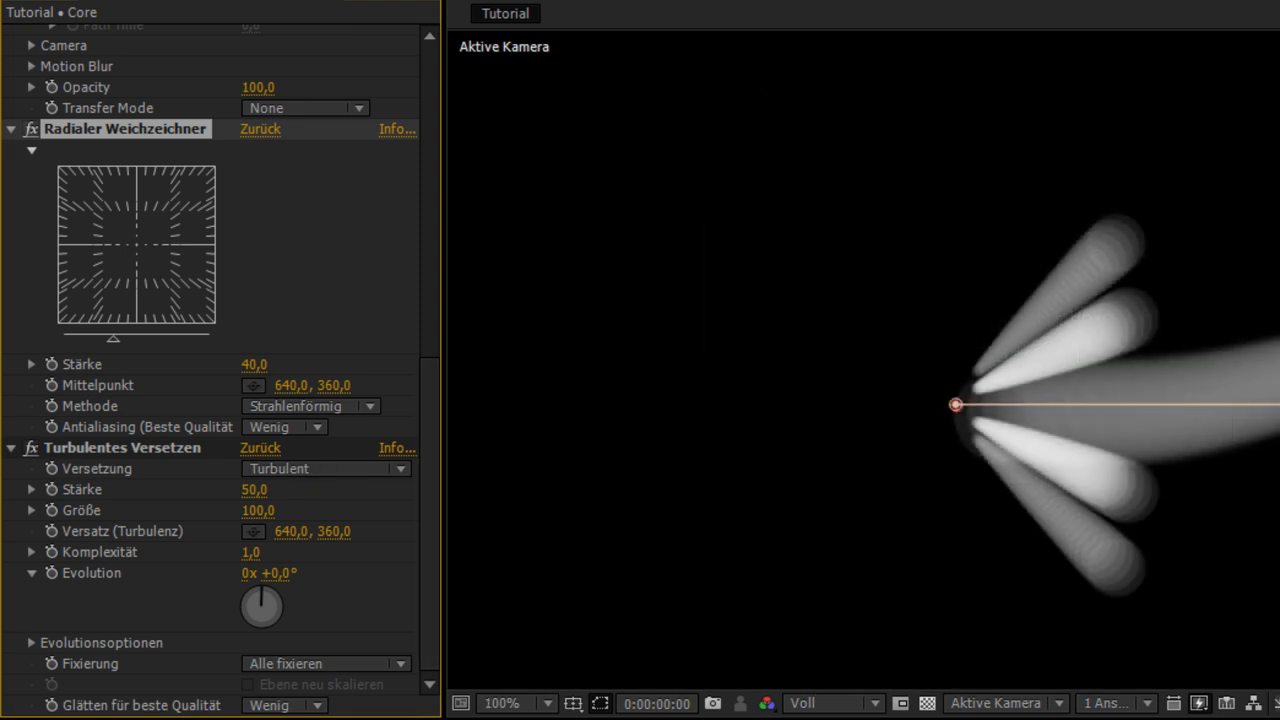
{"action": "left_click", "coordinate": [103, 449]}
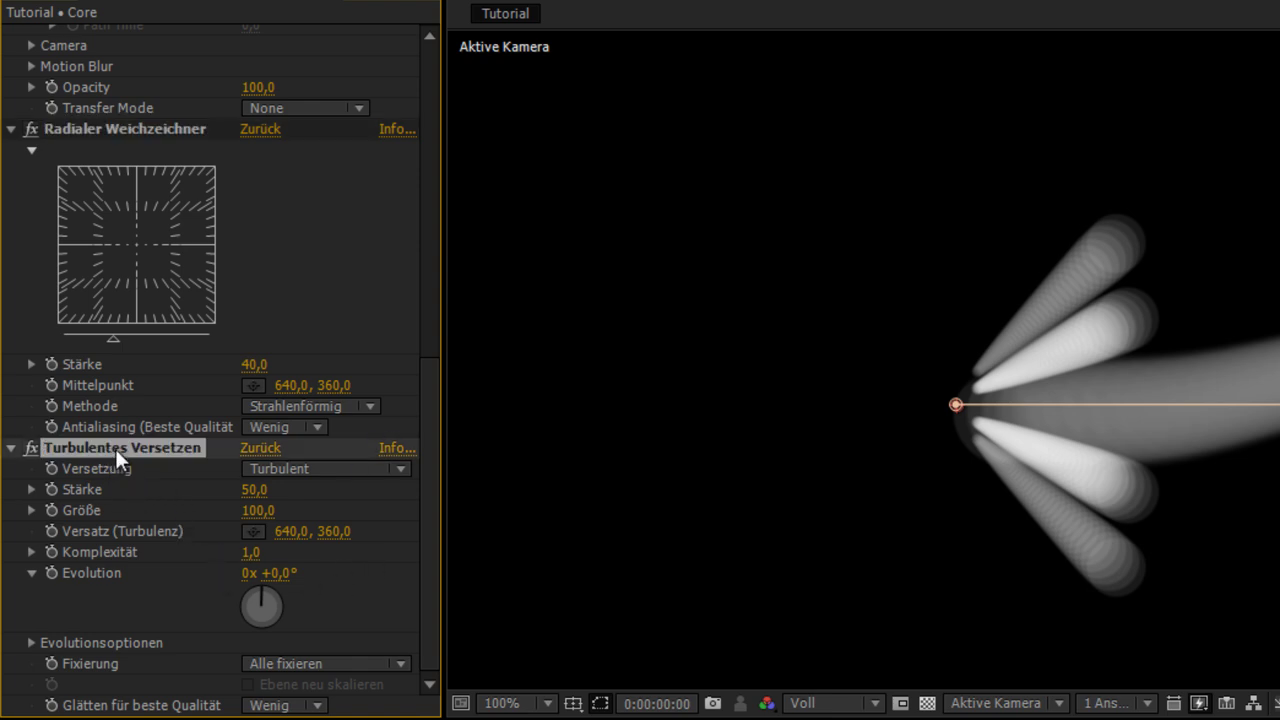
- Set Turbulentes Versetzen to Wölben (sanfter), Stärke 100, Größe 15
{"action": "left_click", "coordinate": [306, 467]}
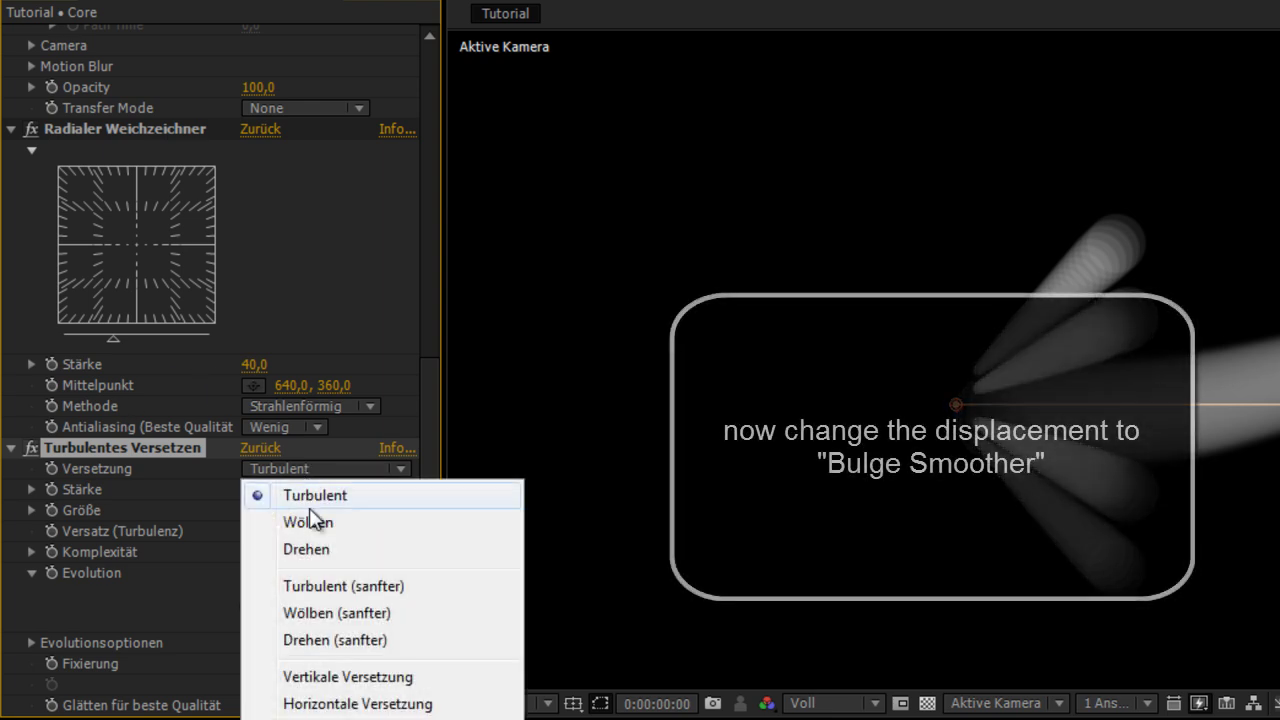
{"action": "left_click", "coordinate": [340, 614]}
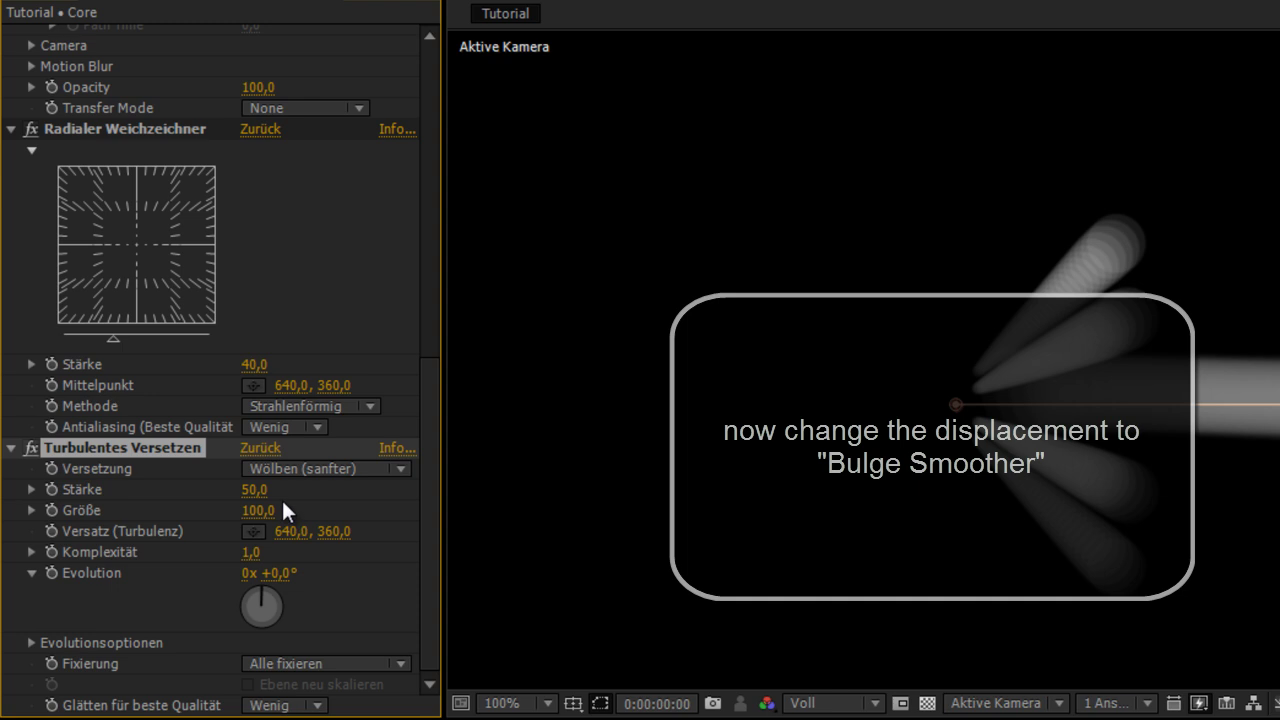
{"action": "left_click", "coordinate": [255, 490]}
{"action": "type", "text": "100"}
{"action": "key", "text": "Tab"}
{"action": "type", "text": "15"}
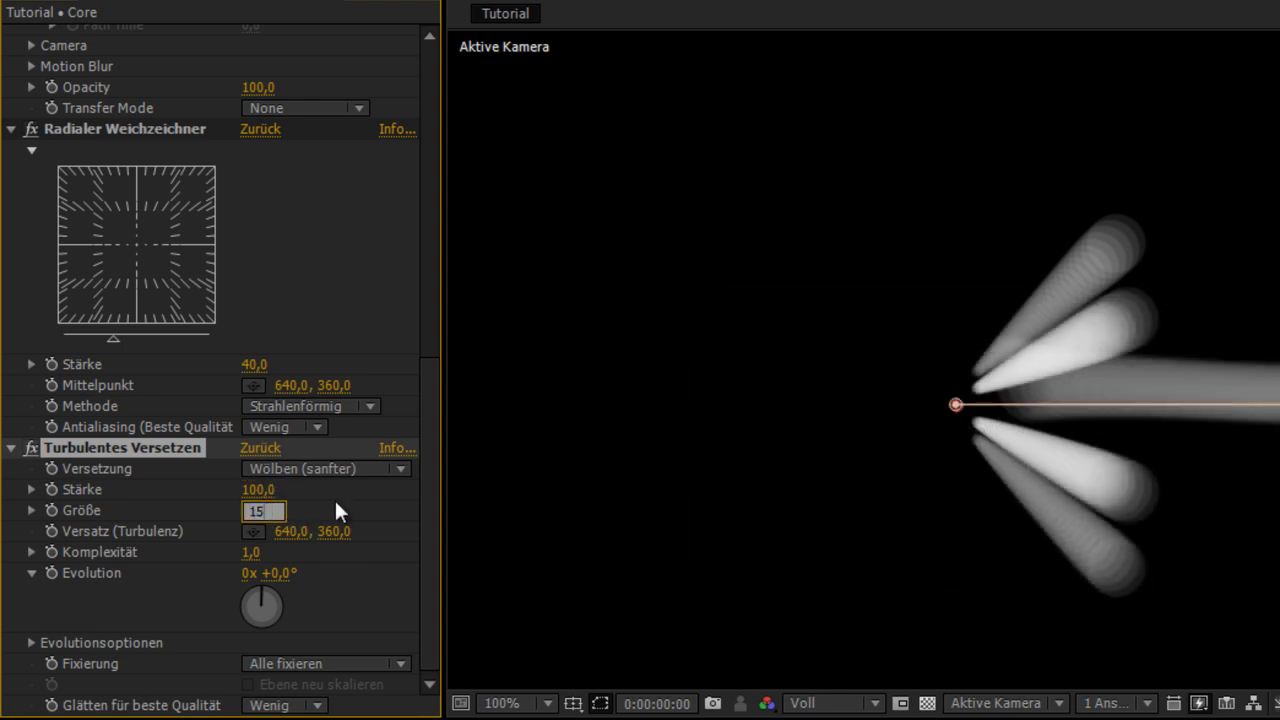
{"action": "key", "text": "Return"}
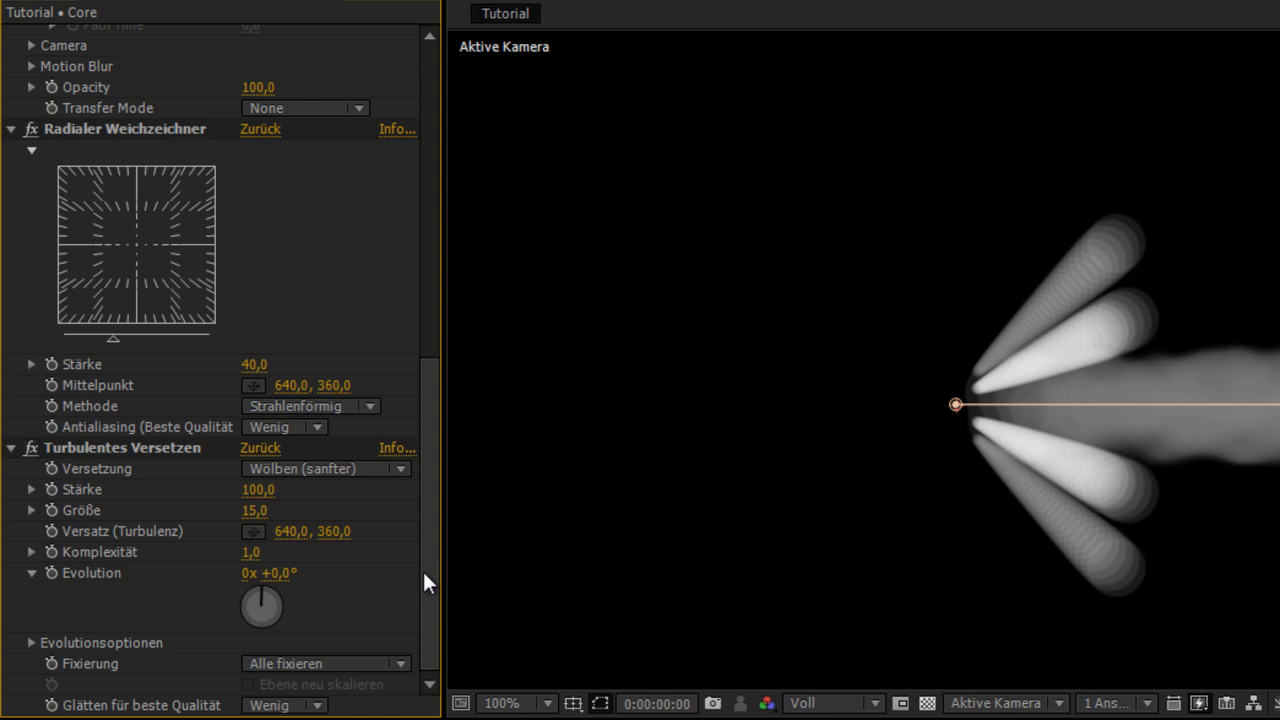
- Duplicate the displacement and set the copy to Turbulent, Stärke 50, Größe 10, Komplexität 5
{"action": "left_click", "coordinate": [152, 446]}
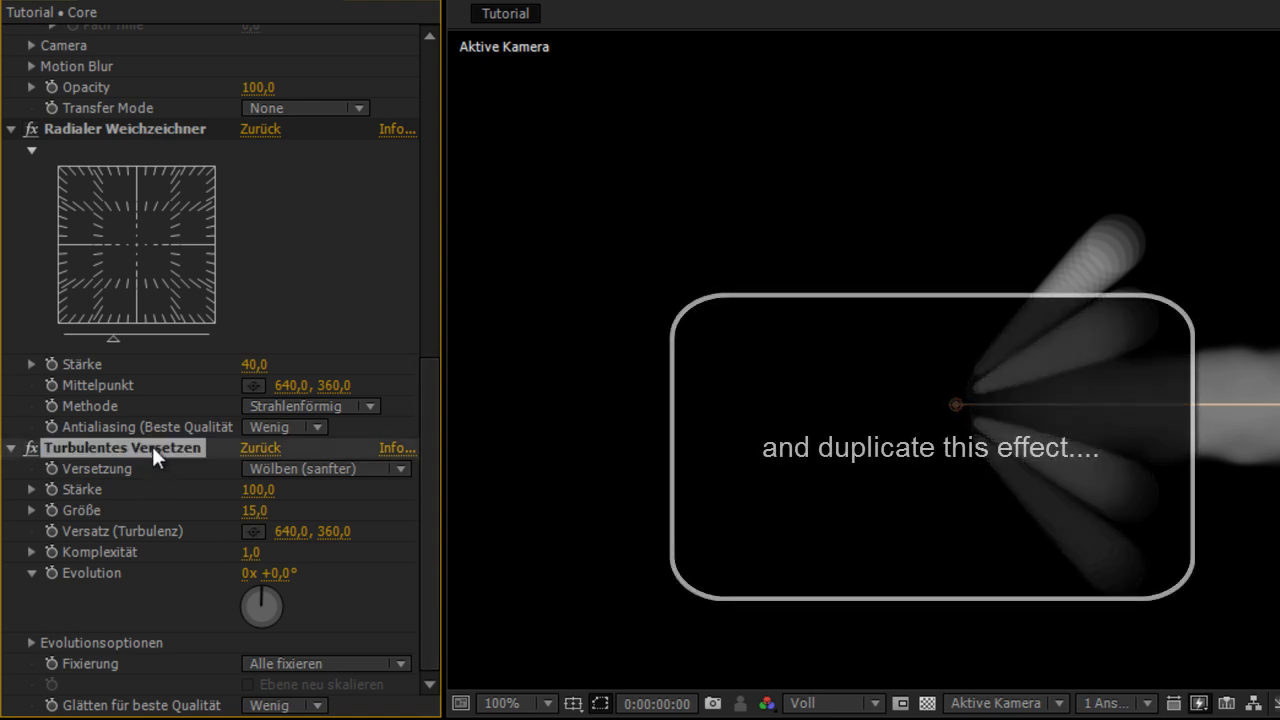
{"action": "key", "text": "ctrl+d"}
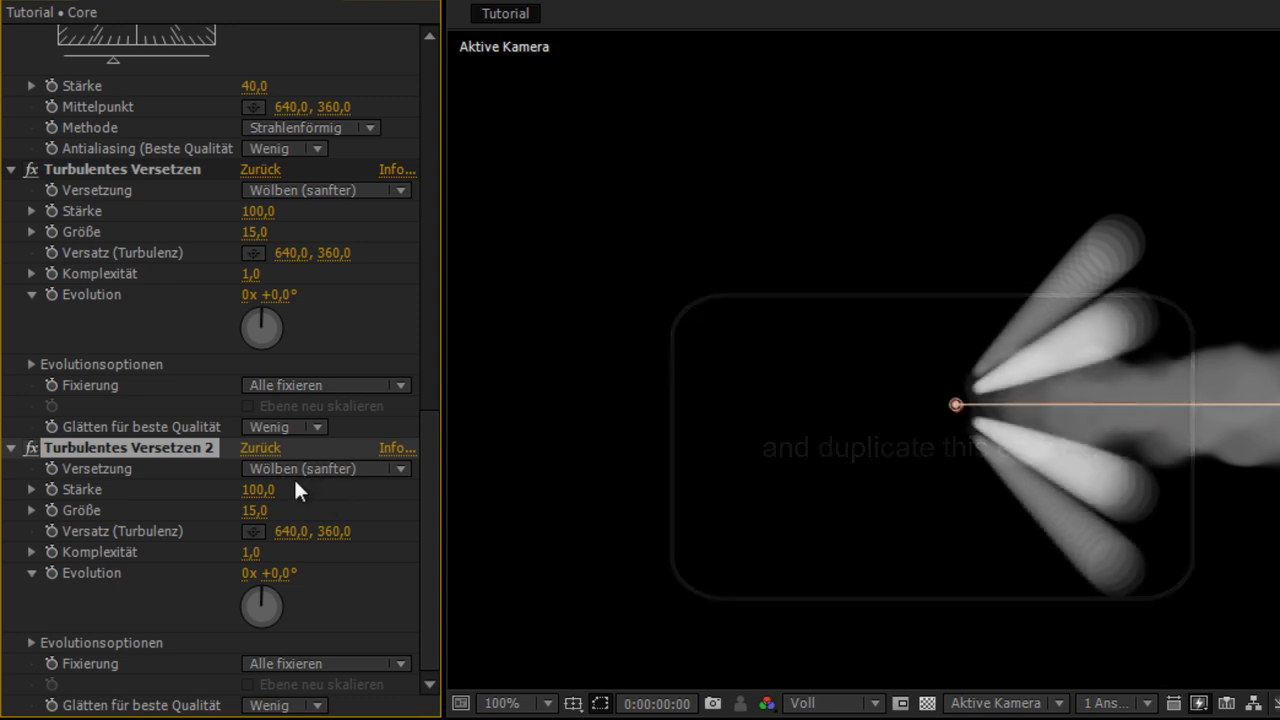
{"action": "left_click", "coordinate": [300, 469]}
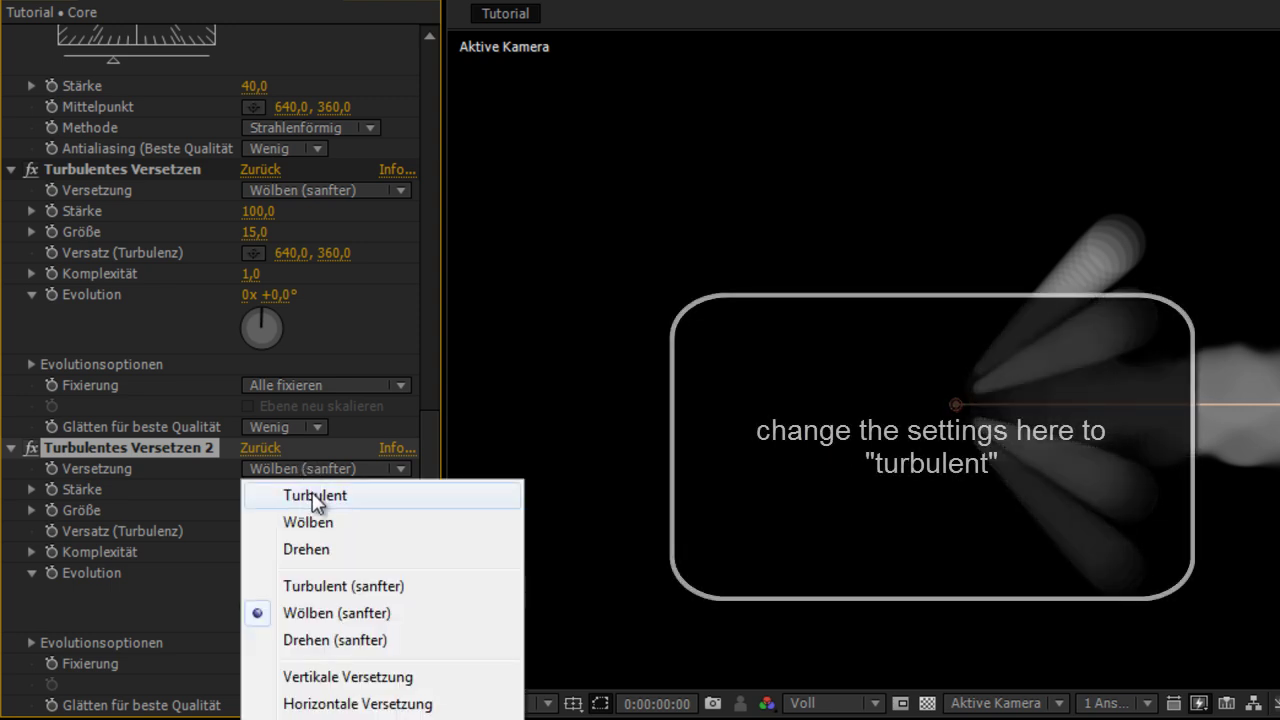
{"action": "left_click", "coordinate": [315, 496]}
{"action": "left_click", "coordinate": [258, 489]}
{"action": "type", "text": "50"}
{"action": "left_click", "coordinate": [255, 511]}
{"action": "type", "text": "10"}
{"action": "left_click", "coordinate": [251, 552]}
{"action": "type", "text": "5"}
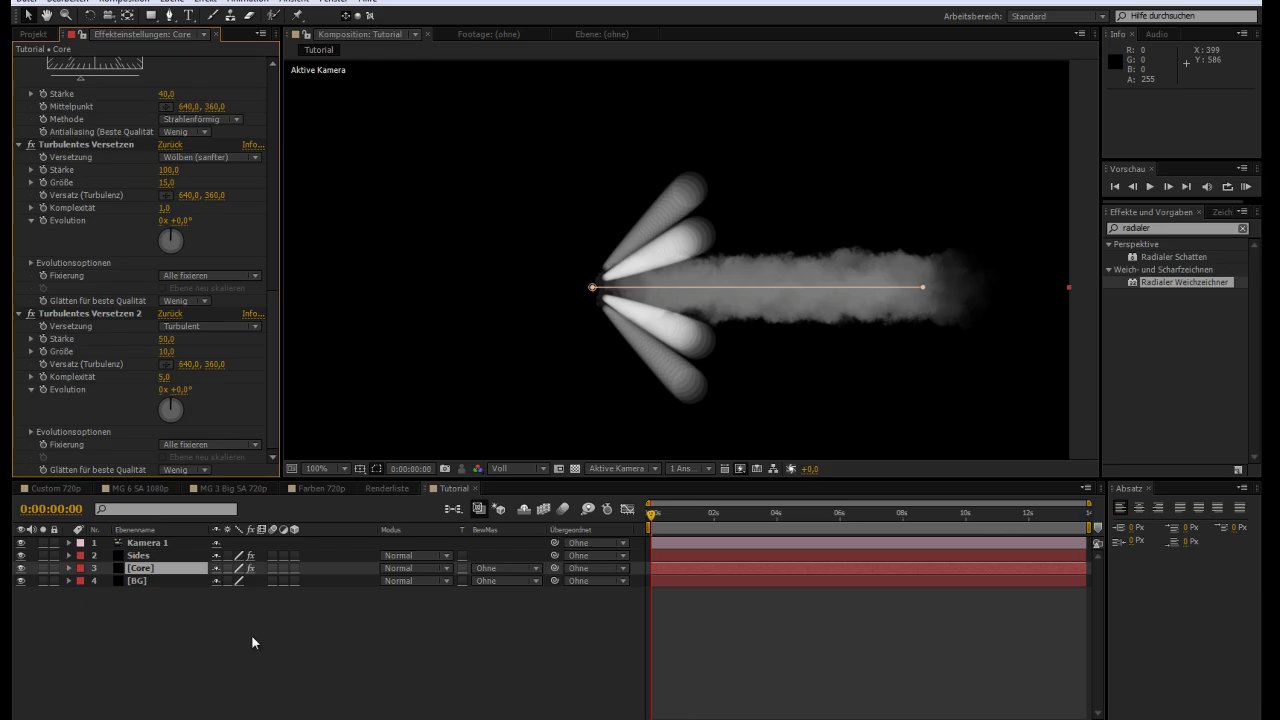
- Paste Core's Radialer Weichzeichner and both Turbulentes Versetzen effects onto the Sides layer
{"action": "left_click", "coordinate": [253, 633]}
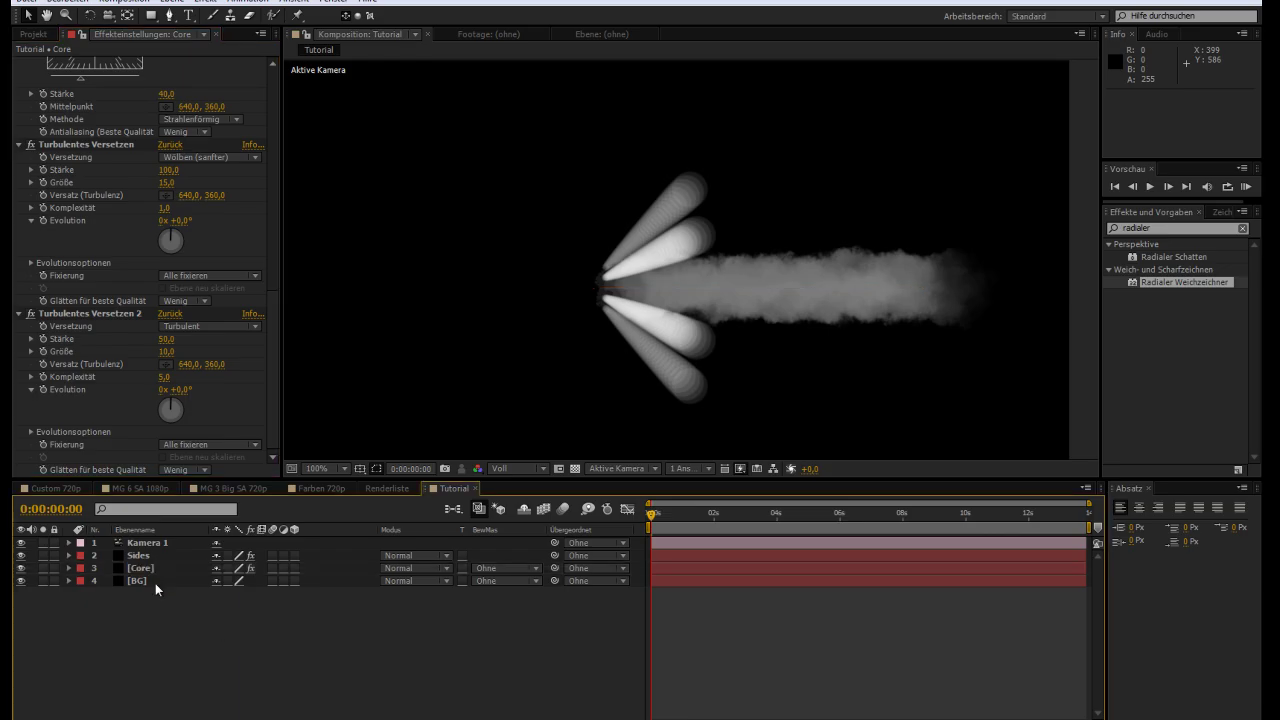
{"action": "scroll", "coordinate": [272, 279], "scroll_direction": "up", "scroll_amount": 5}
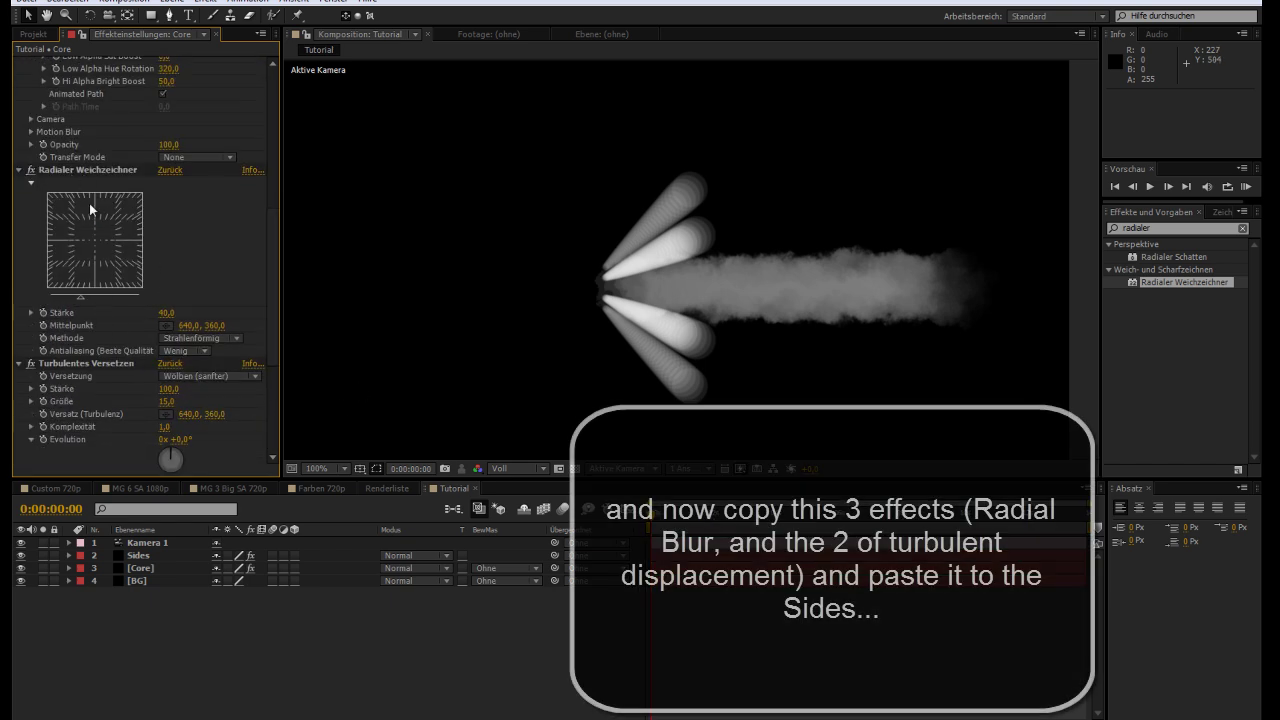
{"action": "left_click", "coordinate": [88, 172]}
{"action": "left_click", "coordinate": [106, 364], "text": "ctrl"}
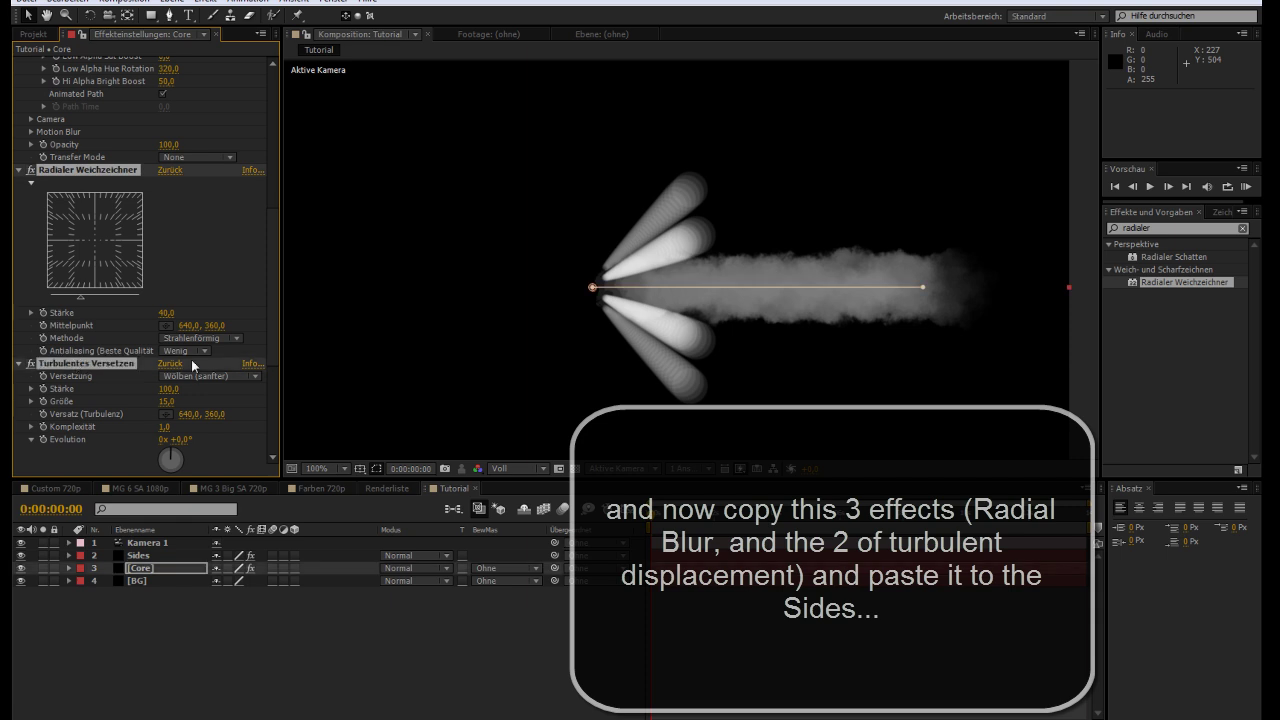
{"action": "scroll", "coordinate": [273, 297], "scroll_direction": "down", "scroll_amount": 5}
{"action": "left_click", "coordinate": [101, 313], "text": "ctrl"}
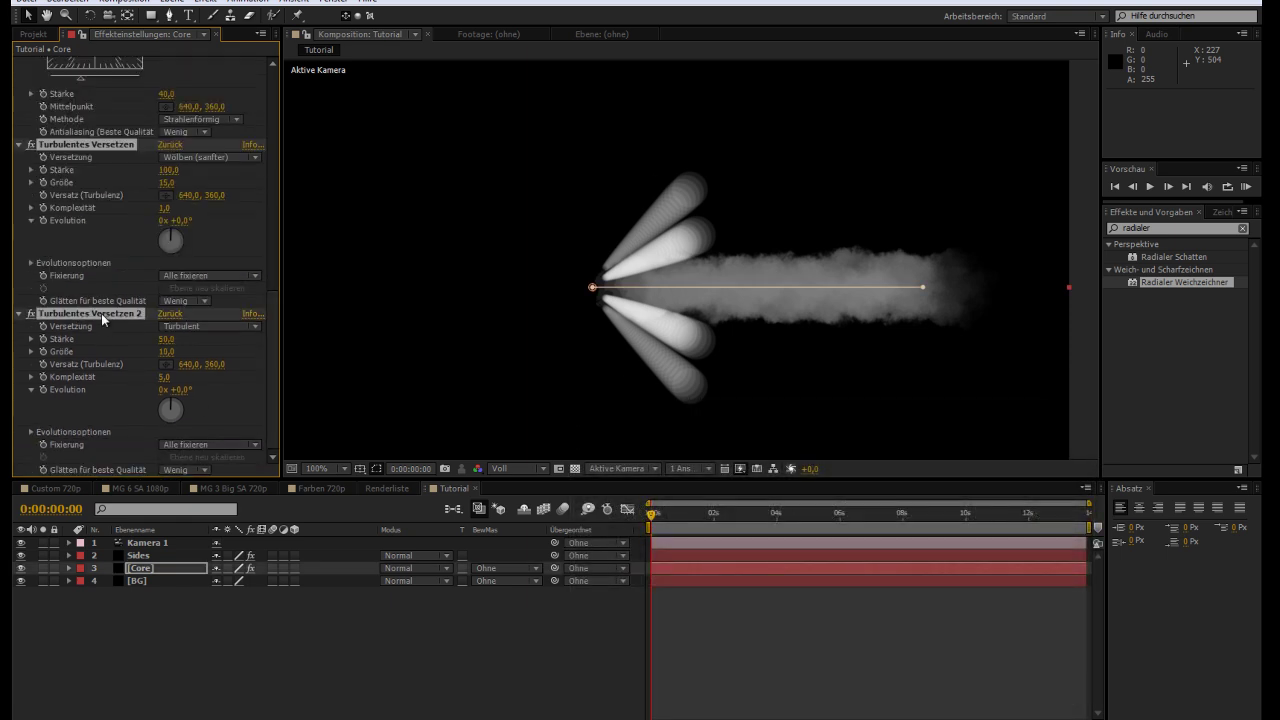
{"action": "left_click", "coordinate": [164, 558]}
{"action": "key", "text": "ctrl+v"}
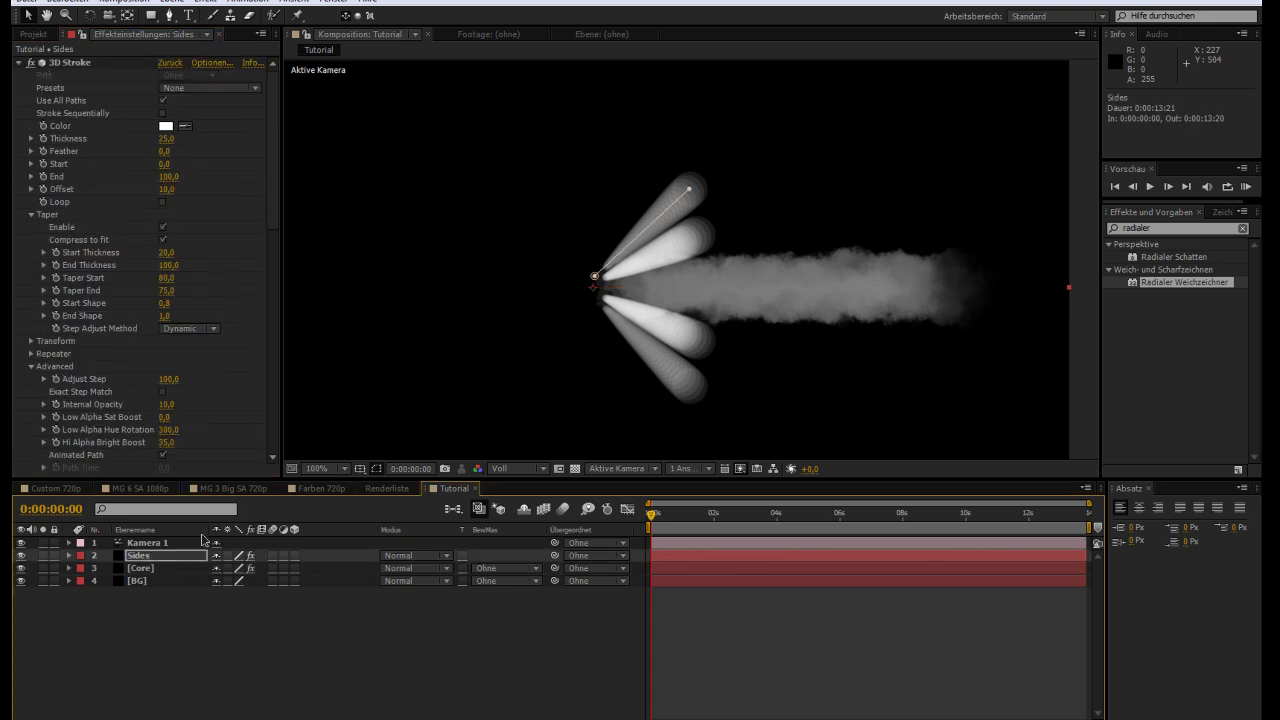
- Change the first Turbulentes Versetzen's Größe on Sides from 15 to 5
{"action": "scroll", "coordinate": [264, 283], "scroll_direction": "down", "scroll_amount": 4}
{"action": "scroll", "coordinate": [262, 320], "scroll_direction": "down", "scroll_amount": 4}
{"action": "scroll", "coordinate": [262, 340], "scroll_direction": "down", "scroll_amount": 2}
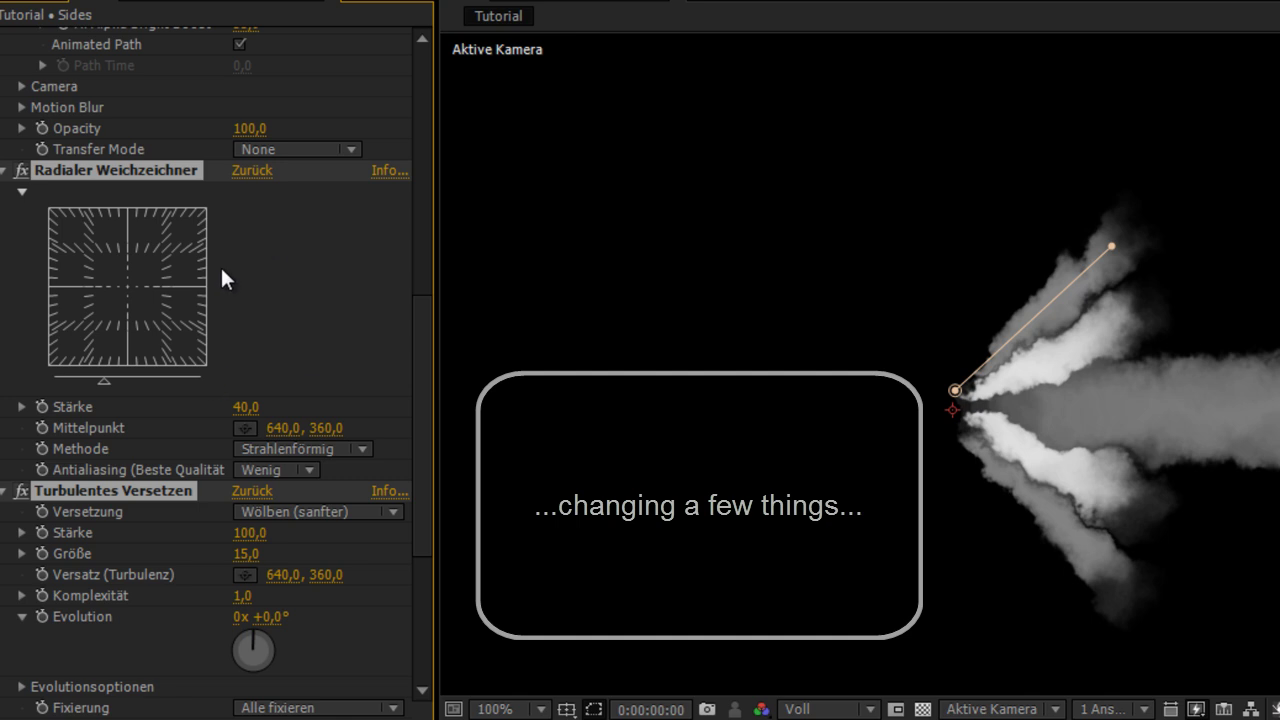
{"action": "left_click", "coordinate": [405, 430]}
{"action": "scroll", "coordinate": [410, 450], "scroll_direction": "down", "scroll_amount": 5}
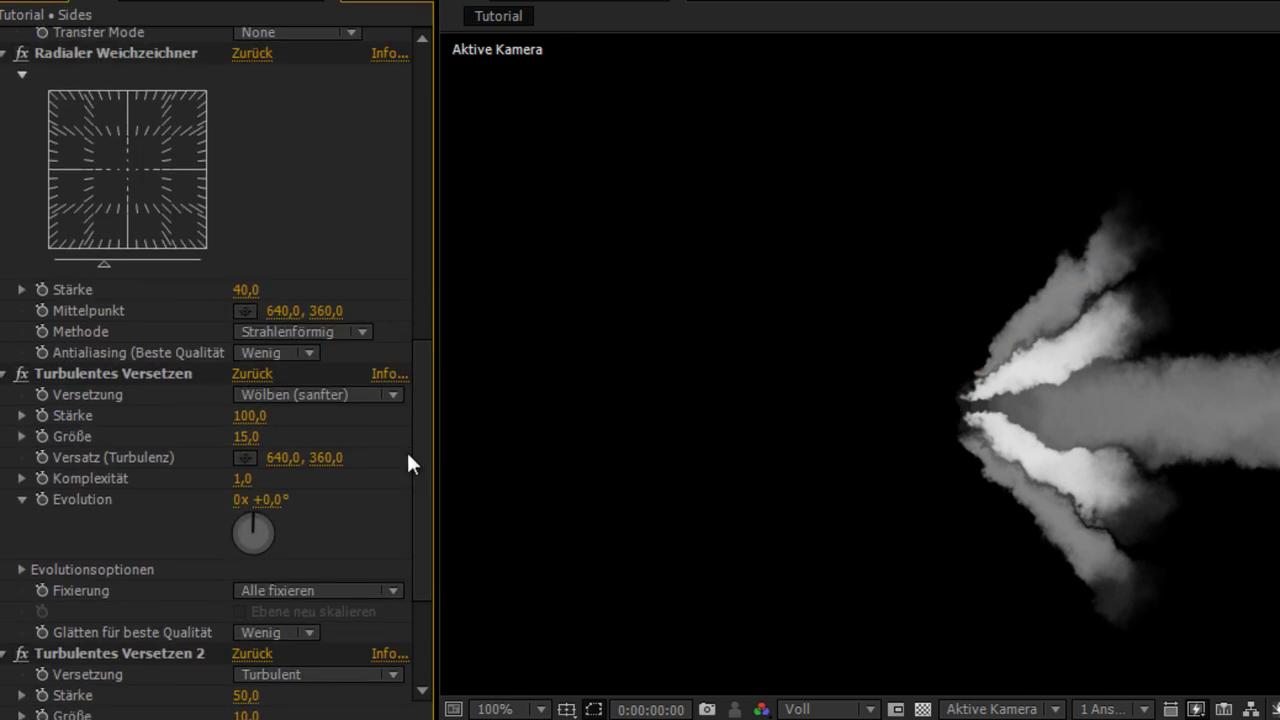
{"action": "left_click", "coordinate": [250, 437]}
{"action": "type", "text": "5"}
{"action": "key", "text": "Return"}
{"action": "left_click_drag", "start_coordinate": [425, 428], "coordinate": [422, 517]}
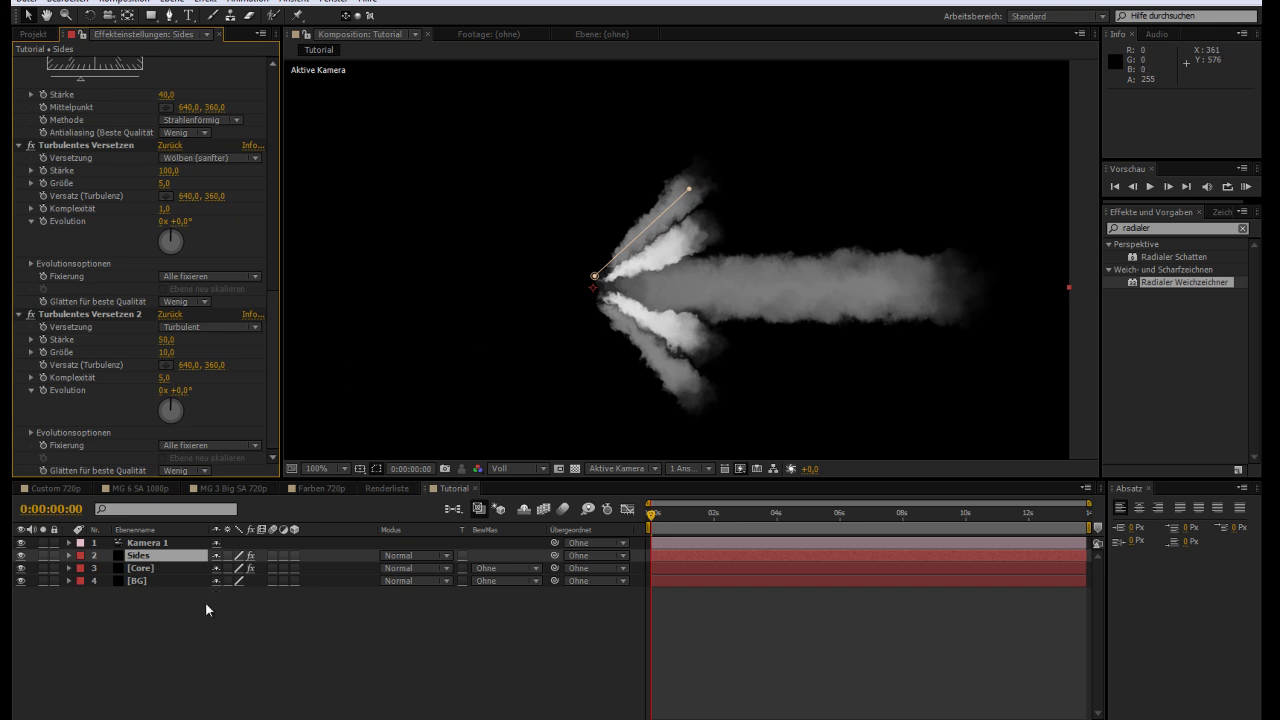
- Drag a vertex of the Sides layer's mask to reshape the upper plume
{"action": "left_click", "coordinate": [205, 601]}
{"action": "left_click", "coordinate": [140, 555]}
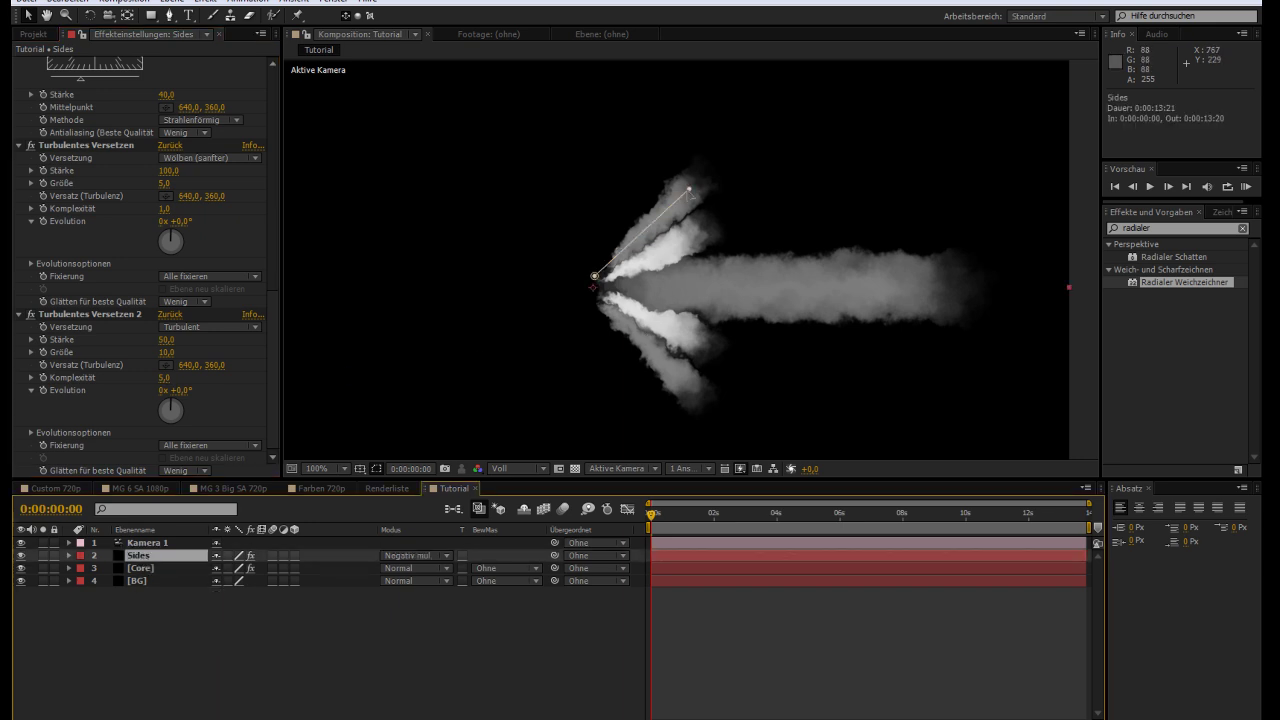
{"action": "left_click_drag", "start_coordinate": [689, 189], "coordinate": [665, 179]}
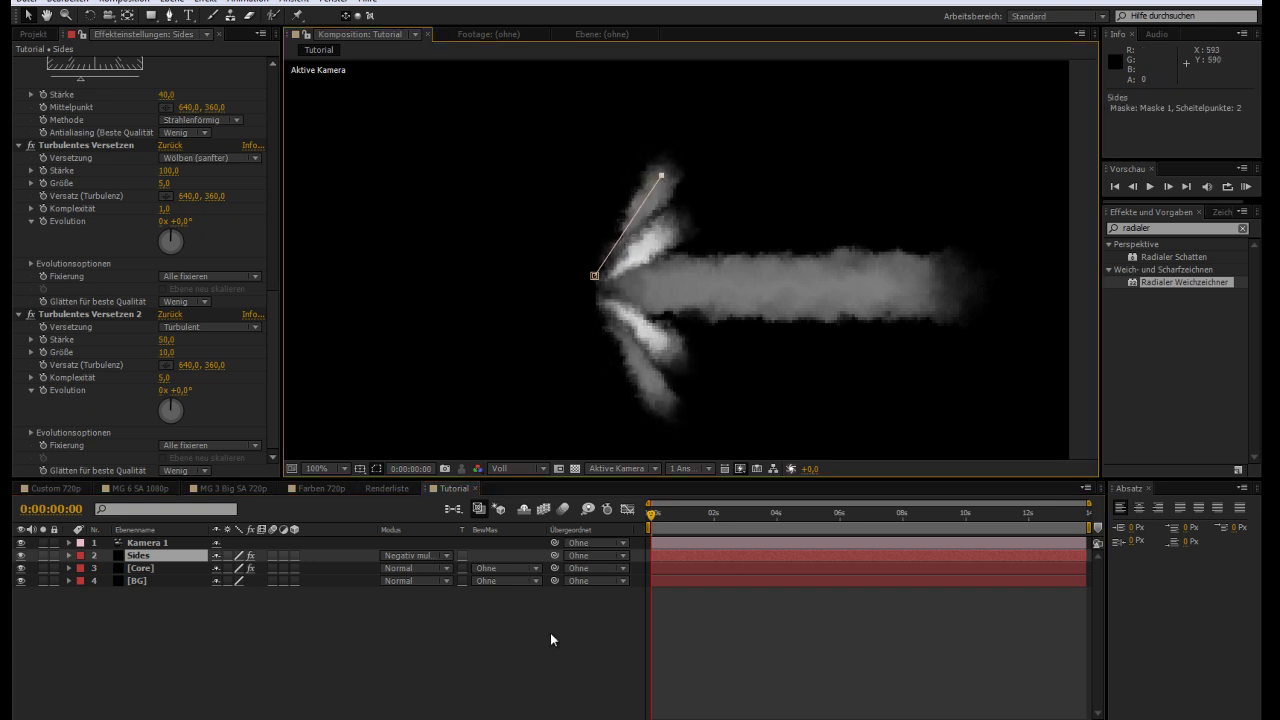
- Deselect Sides, test-orbit the camera around the arrow, then undo the orbit
{"action": "left_click", "coordinate": [495, 671]}
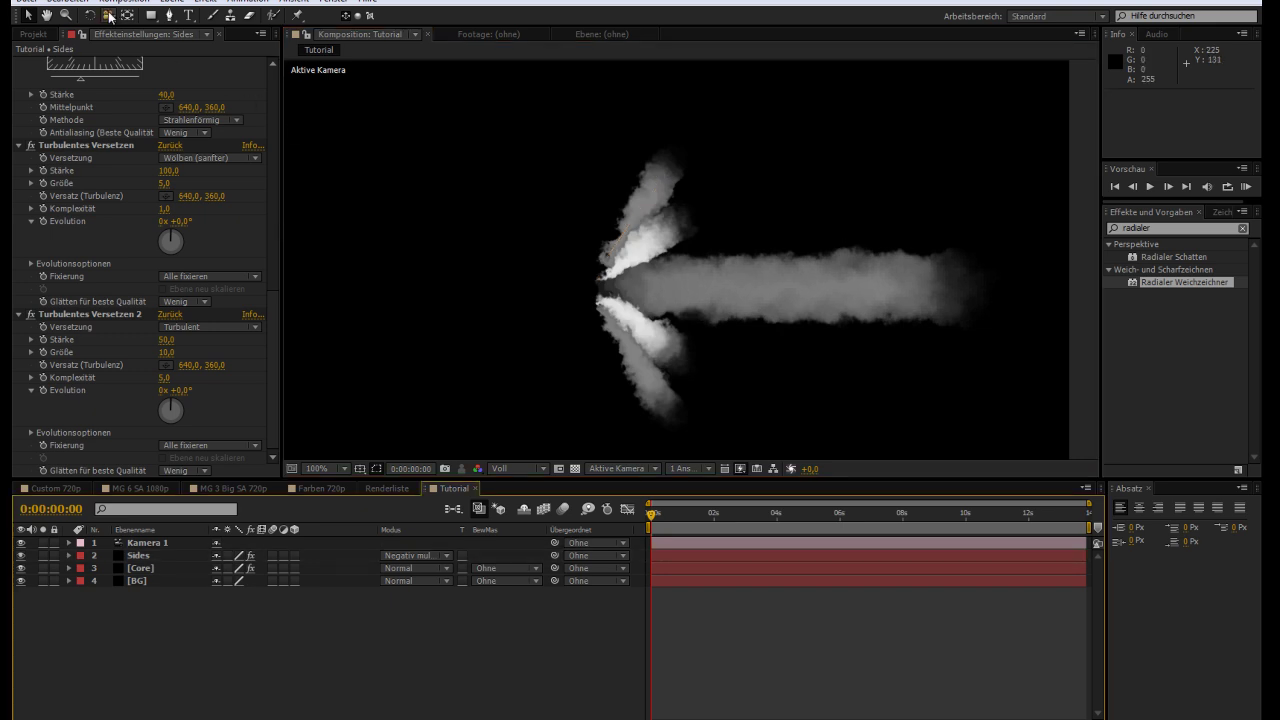
{"action": "mouse_move", "coordinate": [713, 251]}
{"action": "left_mouse_down"}
{"action": "mouse_move", "coordinate": [557, 249]}
{"action": "mouse_move", "coordinate": [528, 143]}
{"action": "mouse_move", "coordinate": [602, 164]}
{"action": "left_mouse_up"}
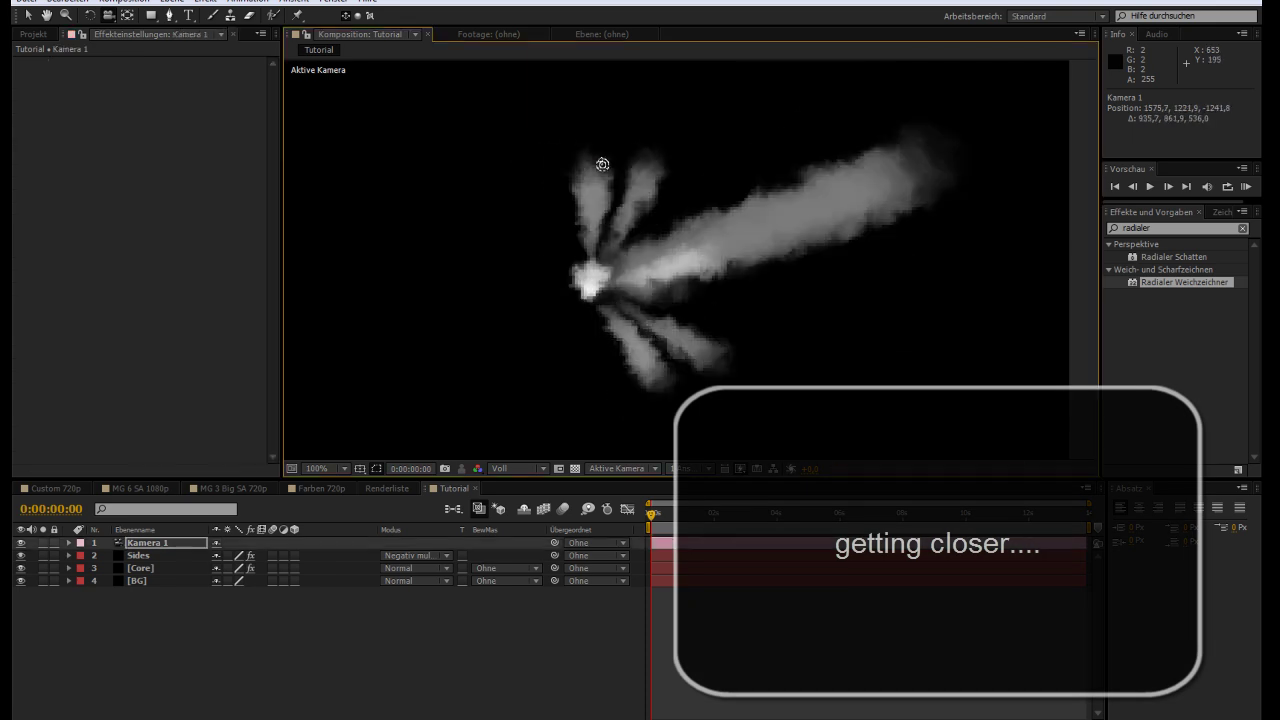
{"action": "key", "text": "ctrl+z"}
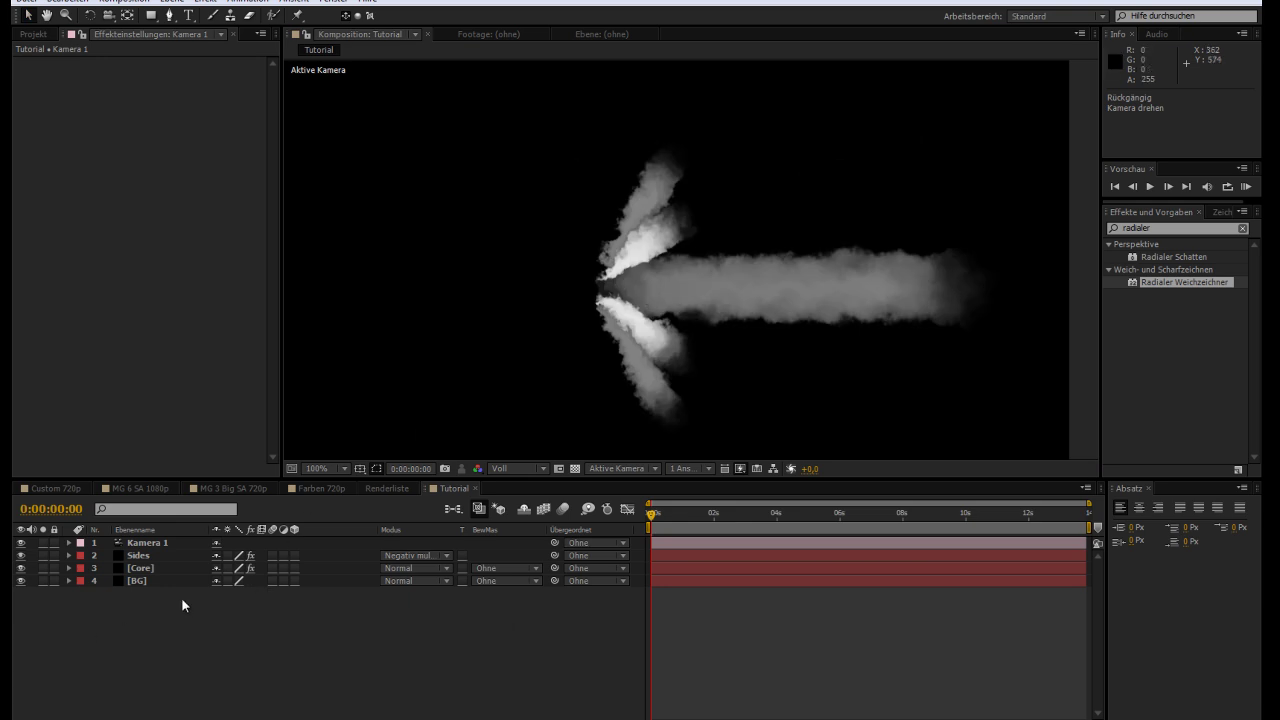
- Create an adjustment layer named Glow and place it just below Kamera 1
{"action": "right_click", "coordinate": [222, 633]}
{"action": "mouse_move", "coordinate": [400, 488]}
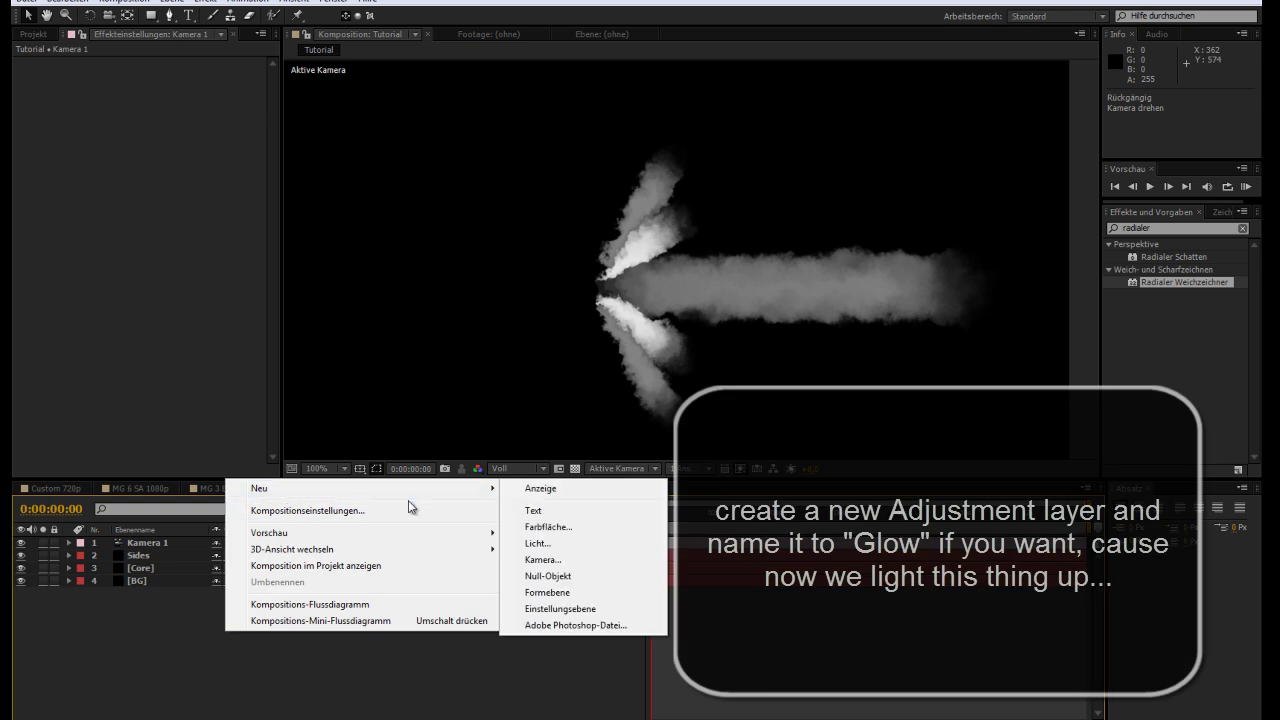
{"action": "left_click", "coordinate": [556, 610]}
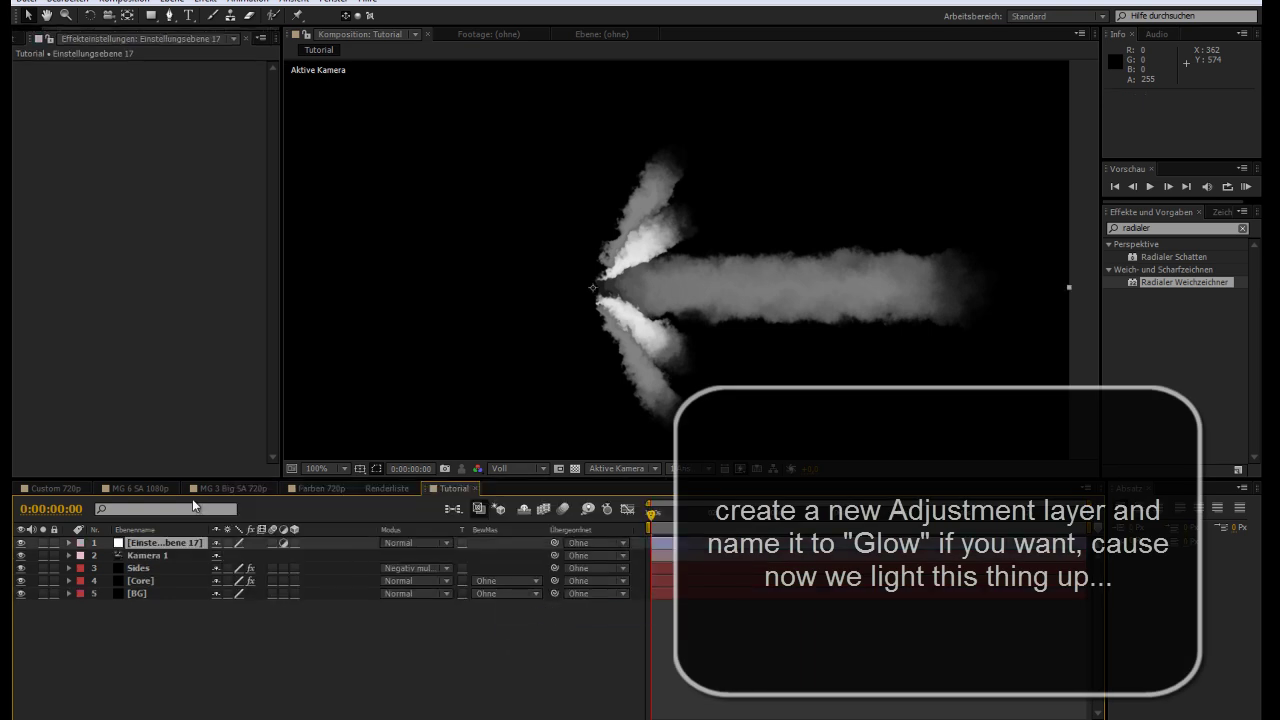
{"action": "key", "text": "Return"}
{"action": "type", "text": "G"}
{"action": "key", "text": "Return"}
{"action": "left_click_drag", "start_coordinate": [148, 543], "coordinate": [149, 563]}
- Apply Schneller Weichzeichner to Glow with Kantenpixel wiederholen on and Stärke 3
{"action": "left_click", "coordinate": [1163, 230]}
{"action": "type", "text": "schneller"}
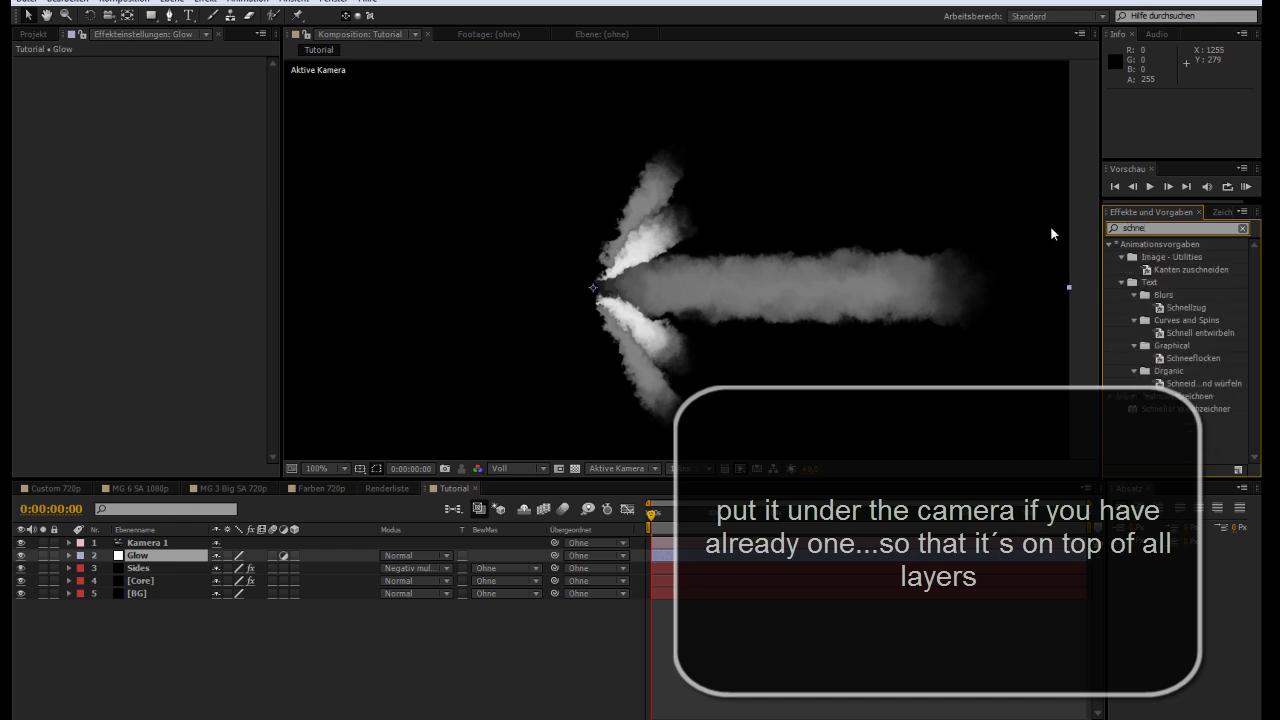
{"action": "left_click_drag", "start_coordinate": [1171, 257], "coordinate": [151, 562]}
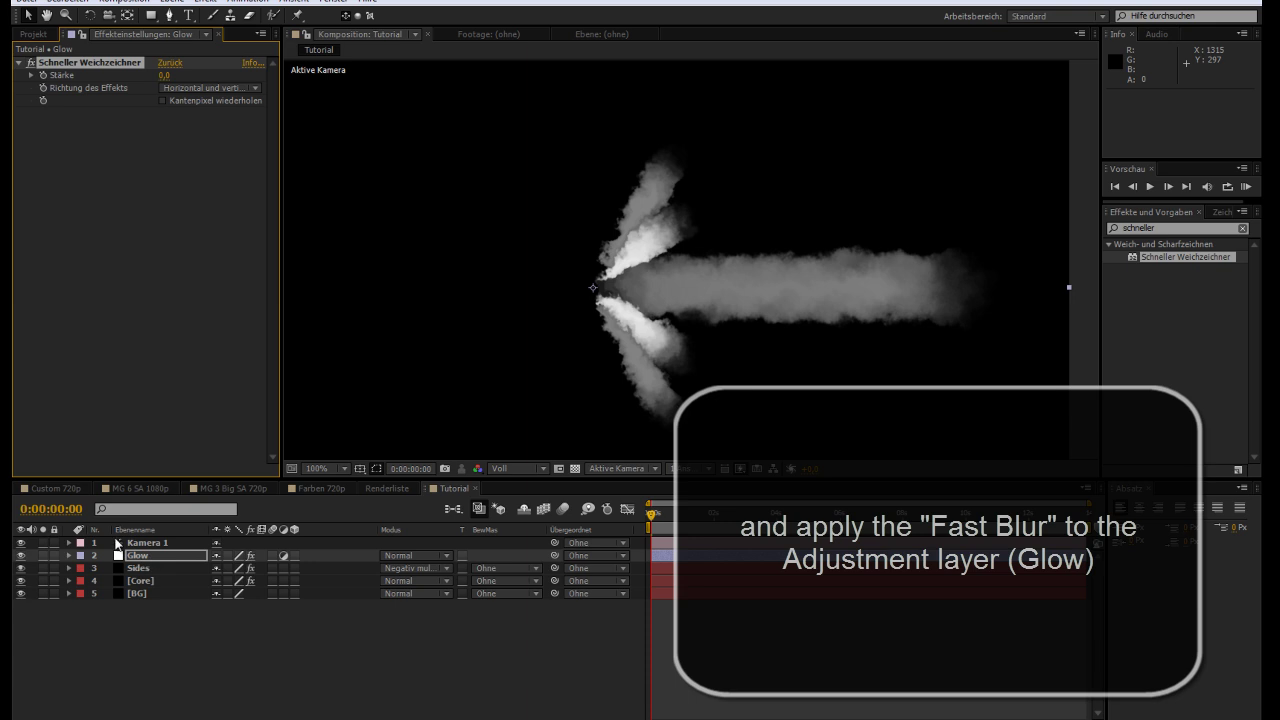
{"action": "left_click", "coordinate": [174, 100]}
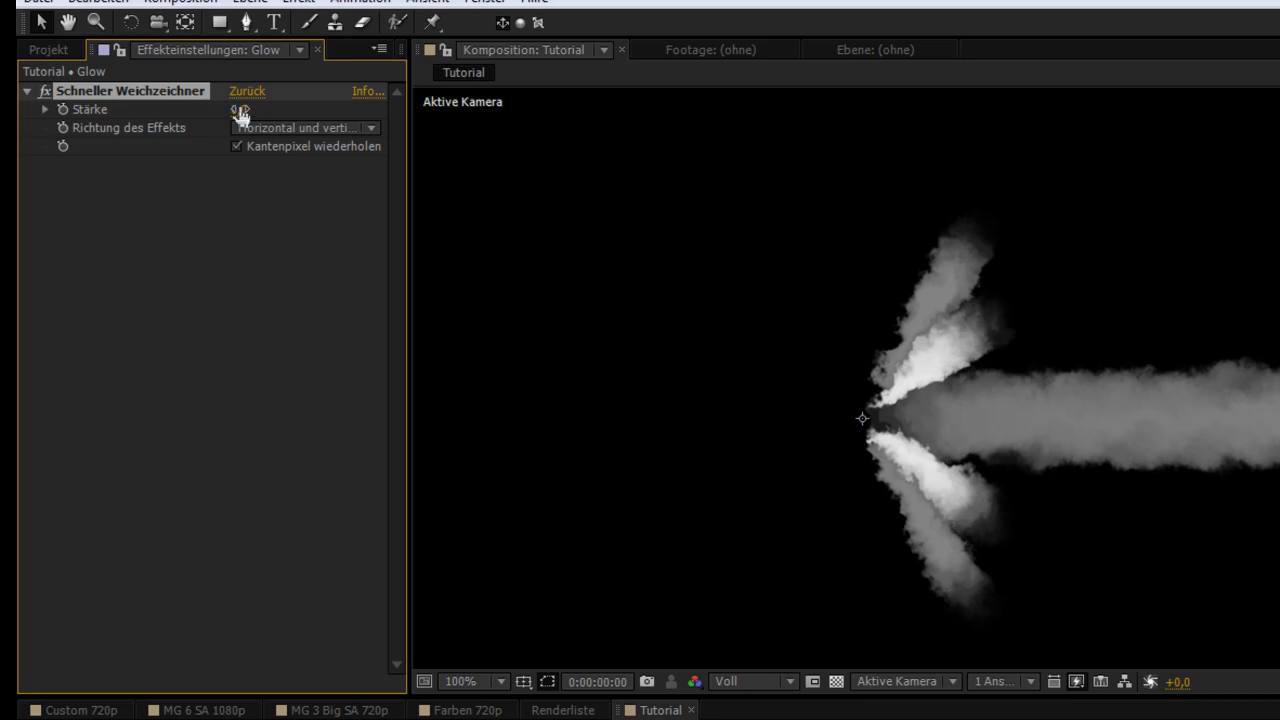
{"action": "left_click", "coordinate": [240, 110]}
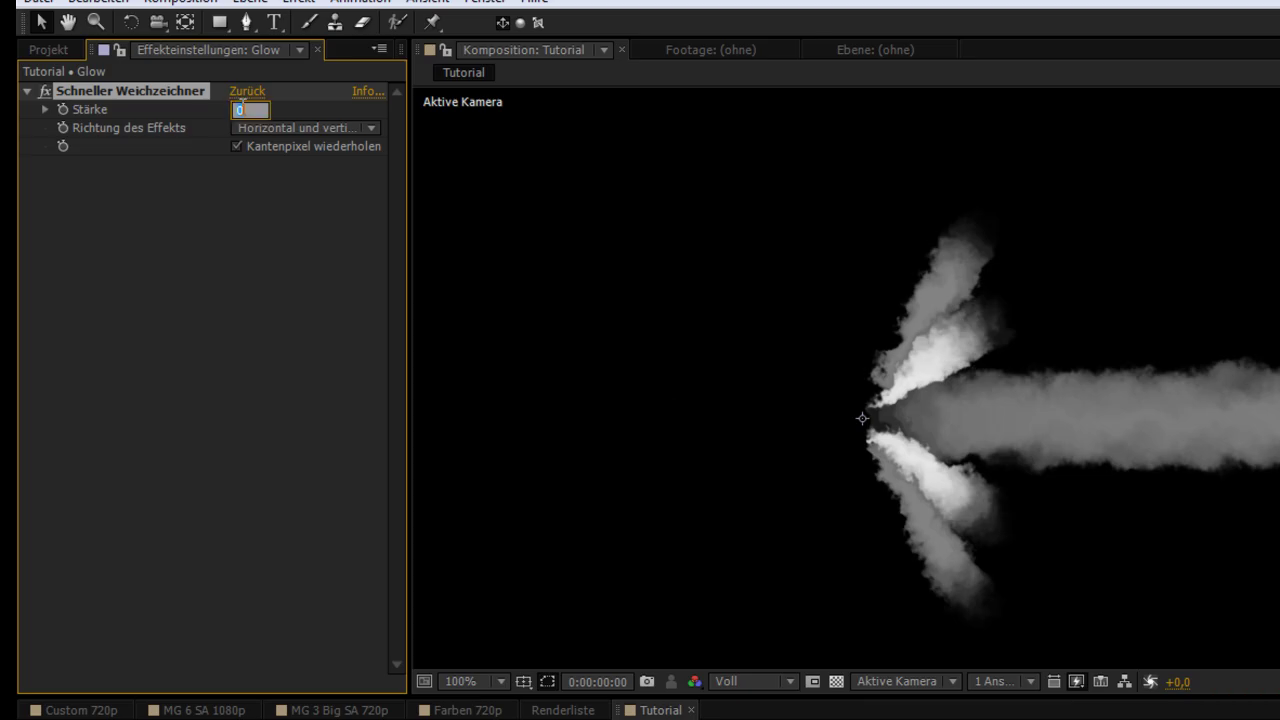
{"action": "type", "text": "3"}
{"action": "key", "text": "Return"}
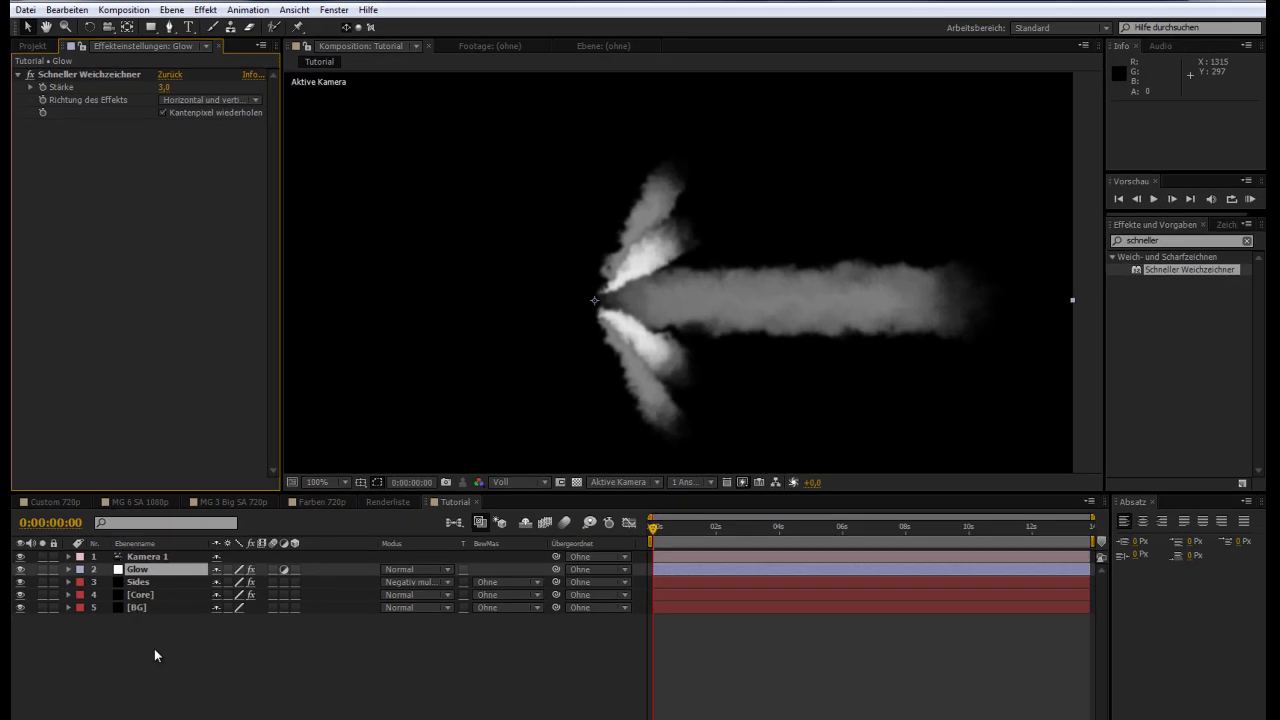
{"action": "left_click", "coordinate": [148, 563]}
- Duplicate Glow four times and set Glow 2 and Glow 3 blur strengths to 10 and 20
{"action": "key", "text": "ctrl+d"}
{"action": "key", "text": "ctrl+d"}
{"action": "key", "text": "ctrl+d"}
{"action": "key", "text": "ctrl+d"}
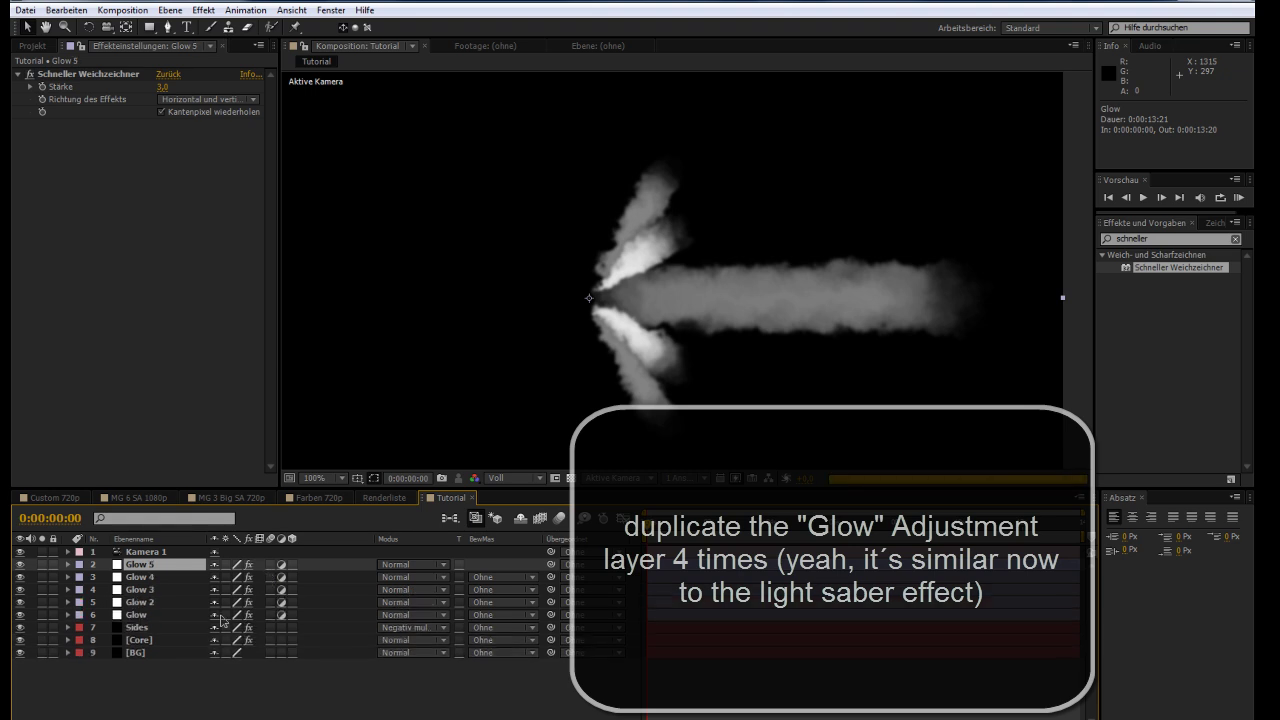
{"action": "left_click", "coordinate": [148, 602]}
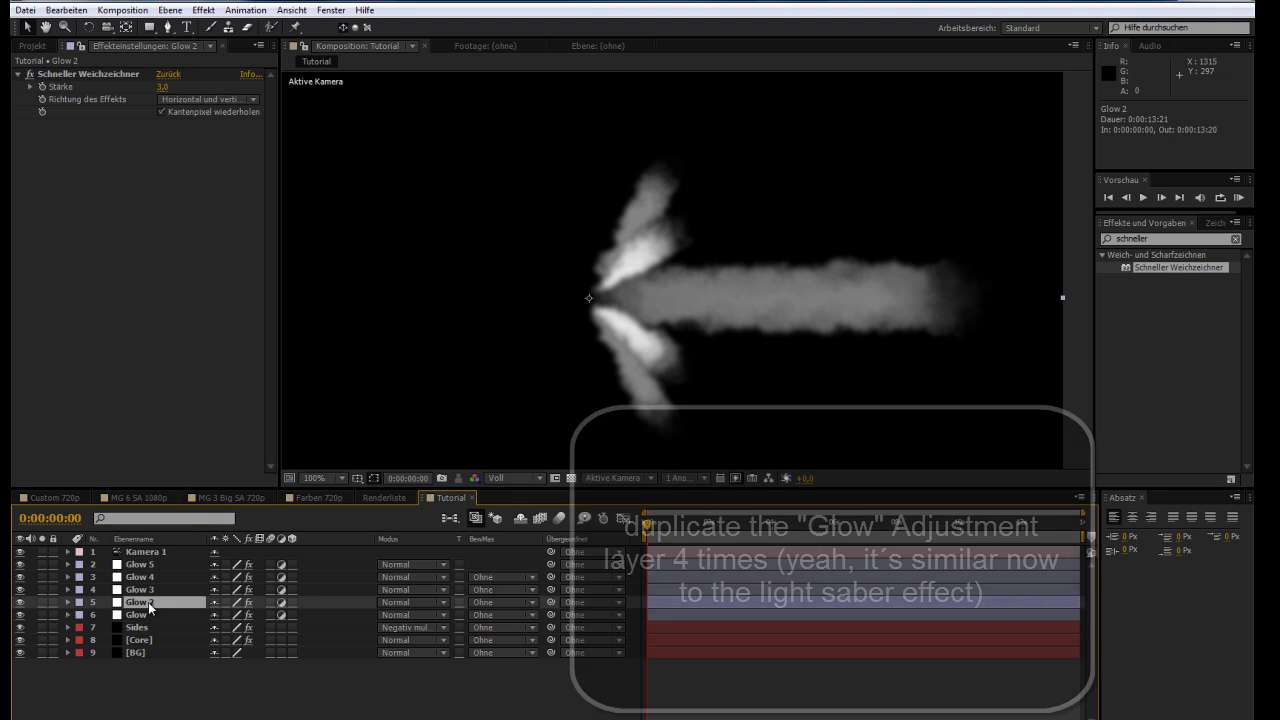
{"action": "left_click", "coordinate": [164, 87]}
{"action": "type", "text": "10"}
{"action": "key", "text": "Return"}
{"action": "left_click", "coordinate": [160, 589]}
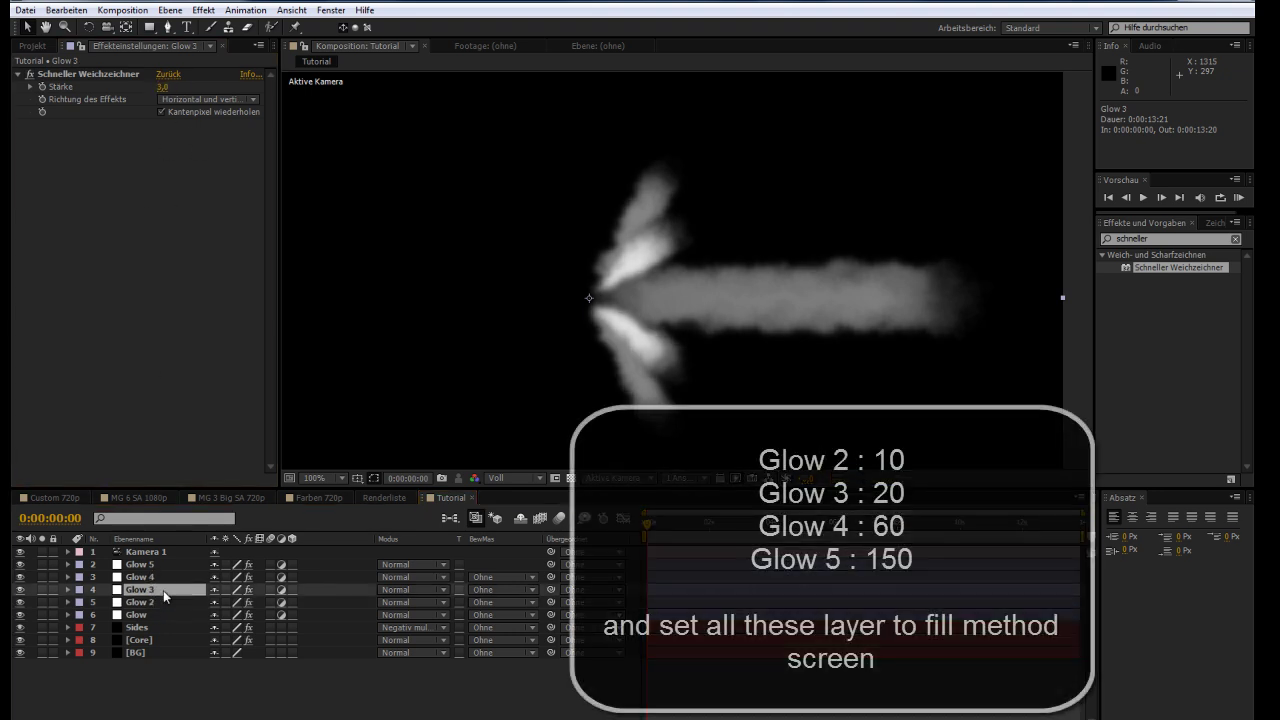
{"action": "left_click", "coordinate": [164, 87]}
{"action": "type", "text": "20"}
{"action": "key", "text": "Return"}
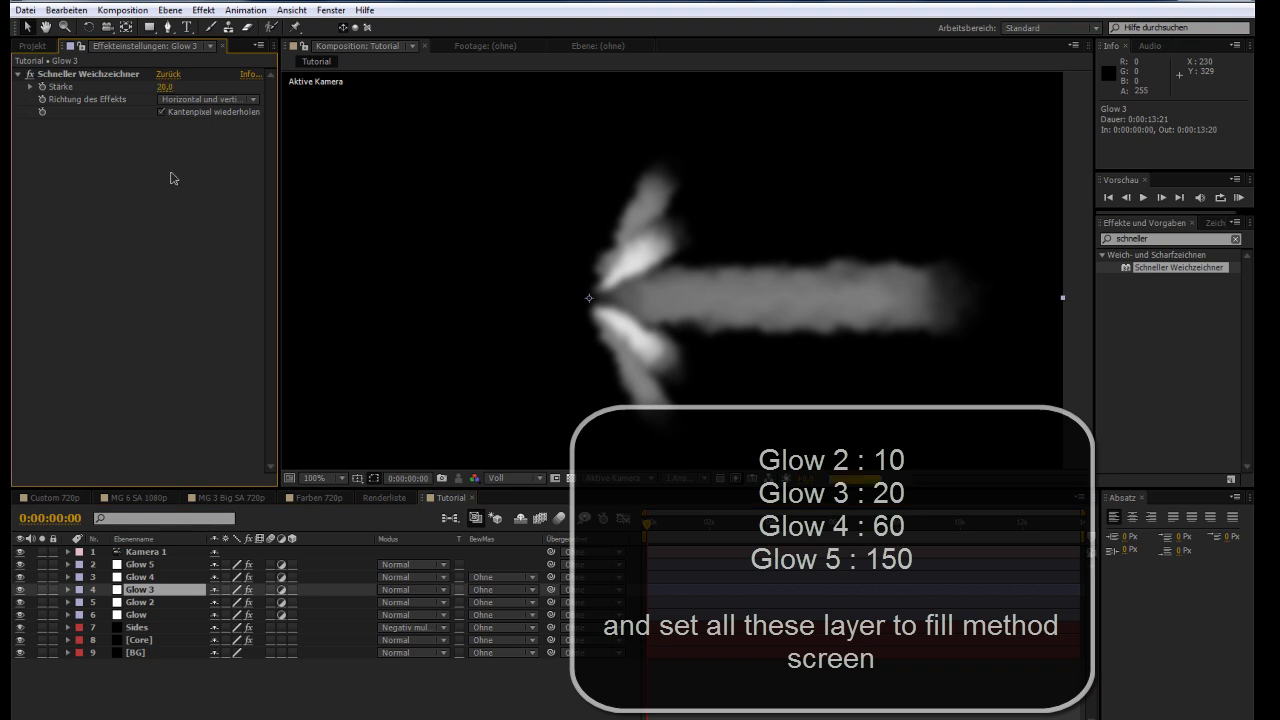
- Set Glow 4 and Glow 5 blur strengths to 60 and 150
{"action": "left_click", "coordinate": [148, 577]}
{"action": "left_click", "coordinate": [166, 87]}
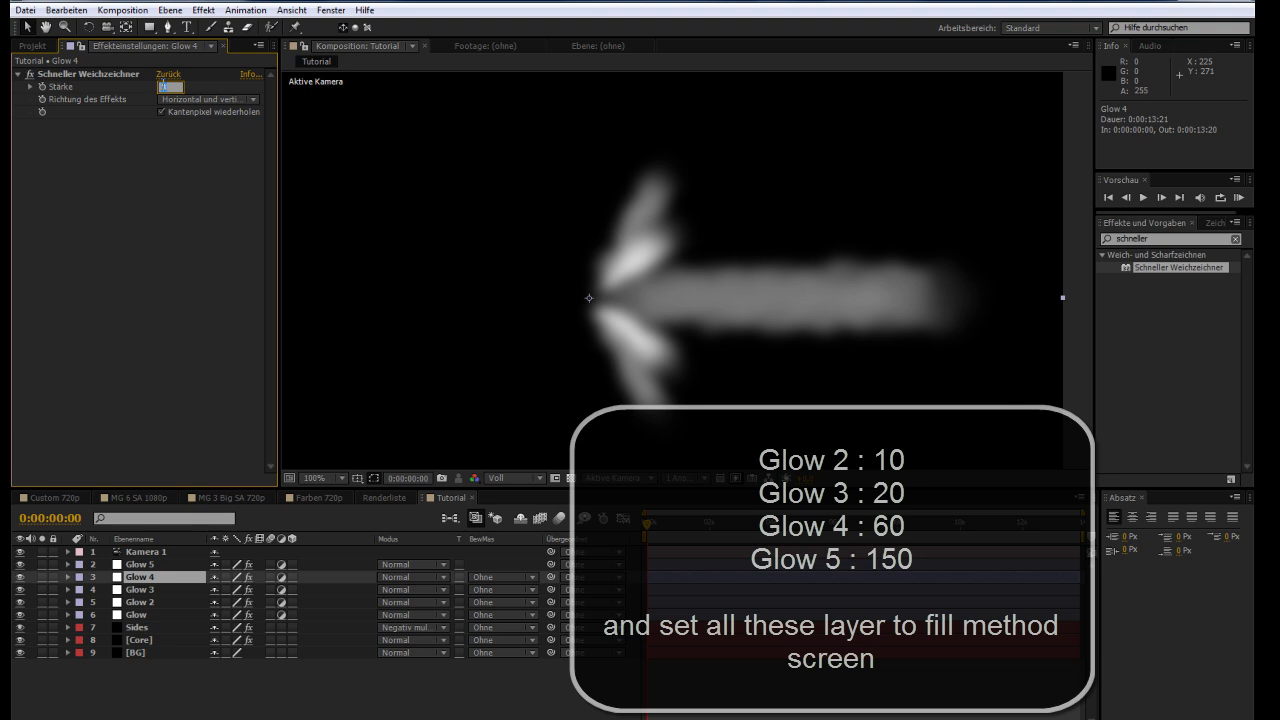
{"action": "key", "text": "Return"}
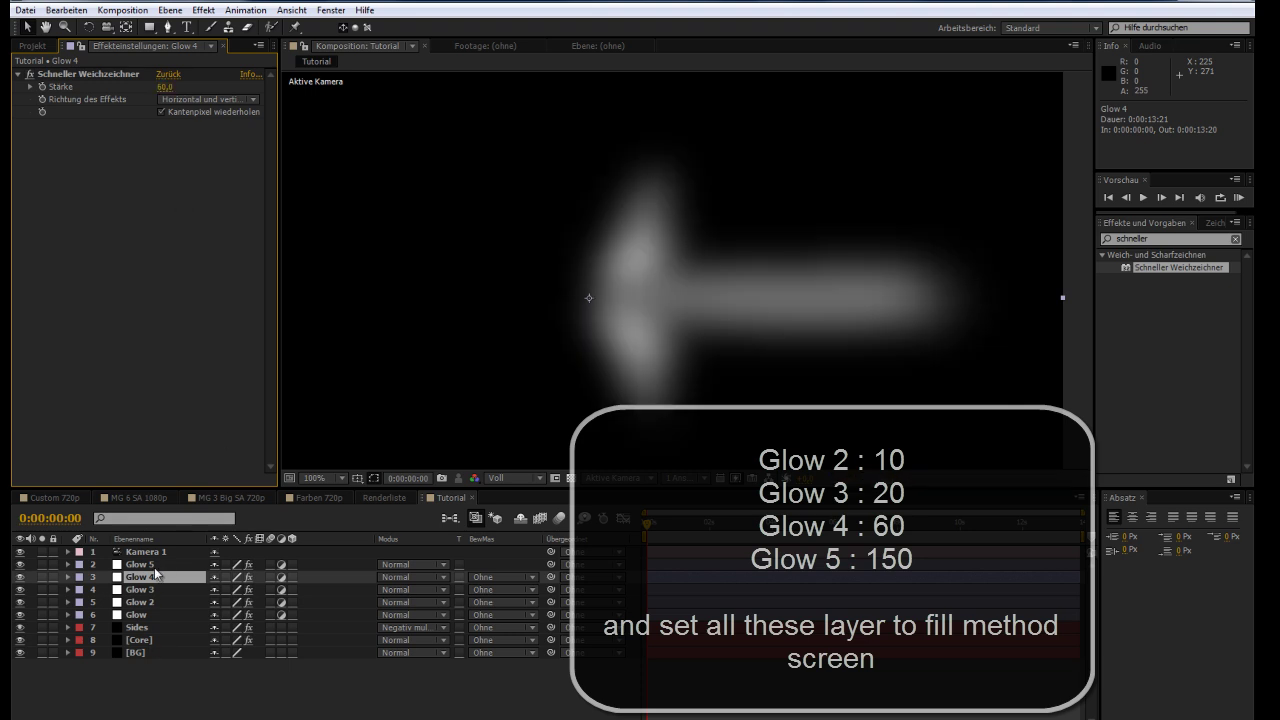
{"action": "left_click", "coordinate": [155, 566]}
{"action": "left_click", "coordinate": [164, 87]}
{"action": "type", "text": "150"}
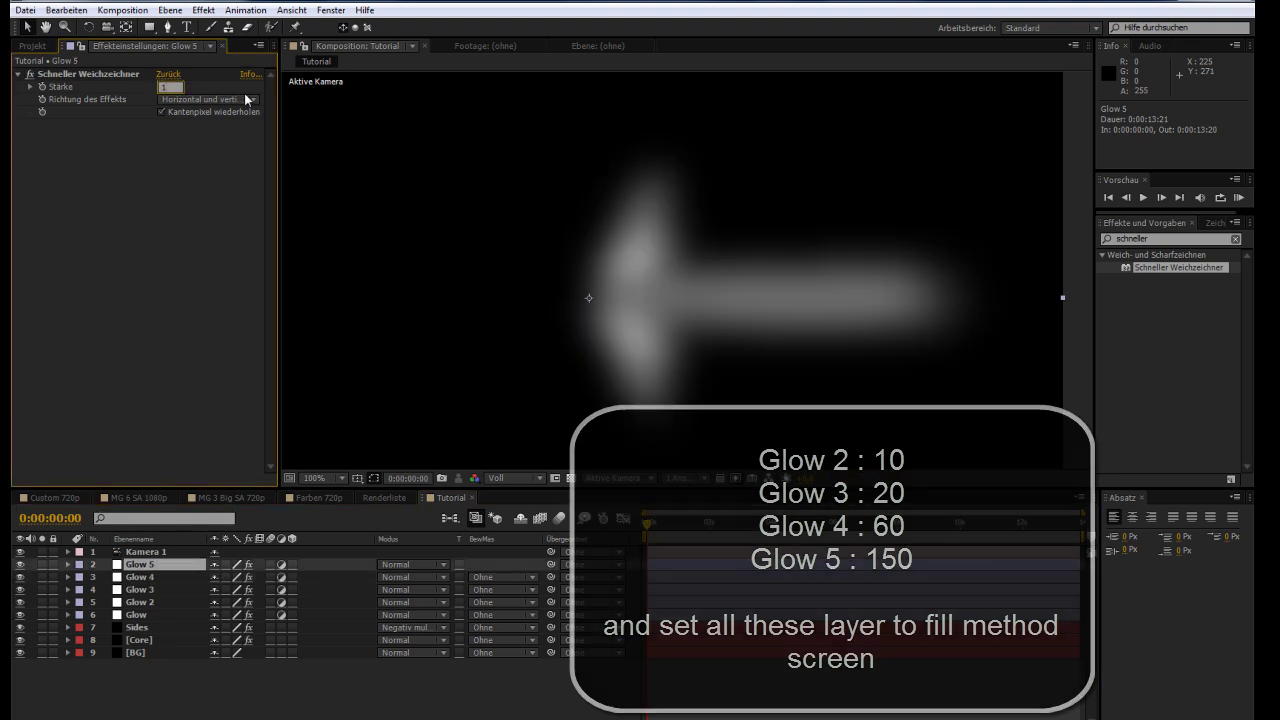
{"action": "key", "text": "Return"}
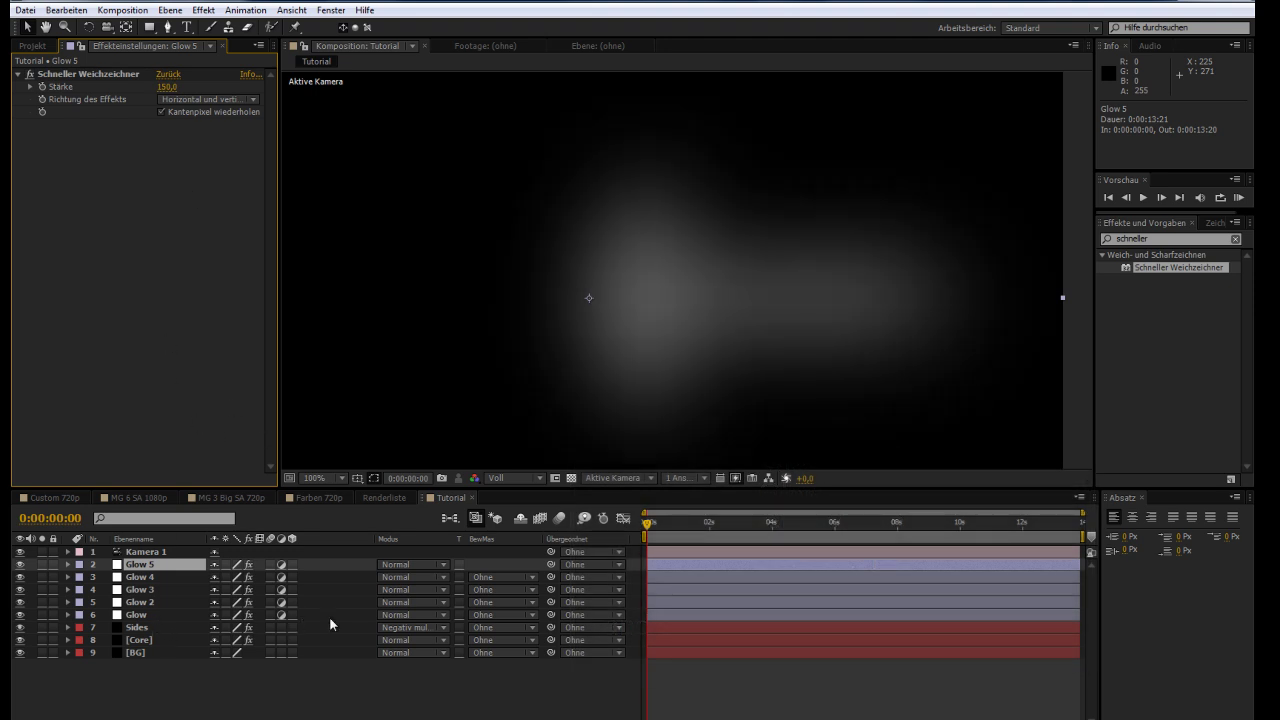
- Set all five Glow layers to Screen (Negativ multiplizieren) blending
{"action": "left_click_drag", "start_coordinate": [329, 616], "coordinate": [280, 564]}
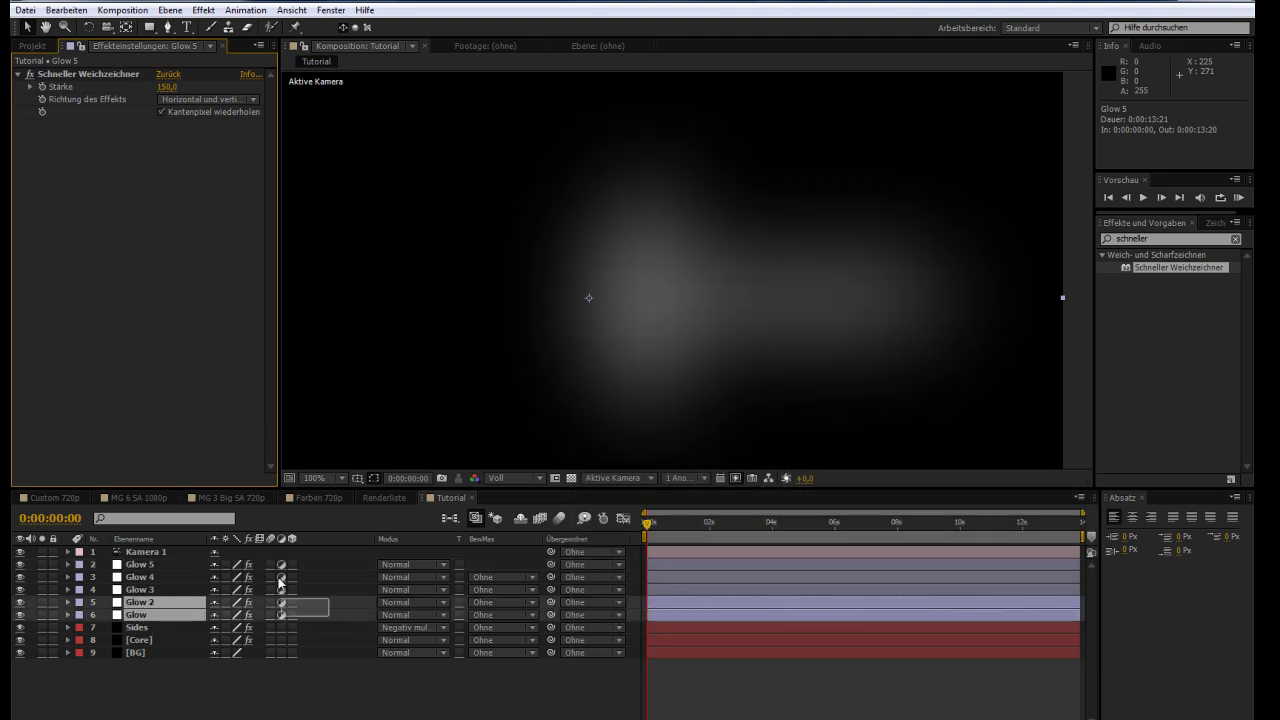
{"action": "left_click", "coordinate": [414, 579]}
{"action": "left_click", "coordinate": [470, 278]}
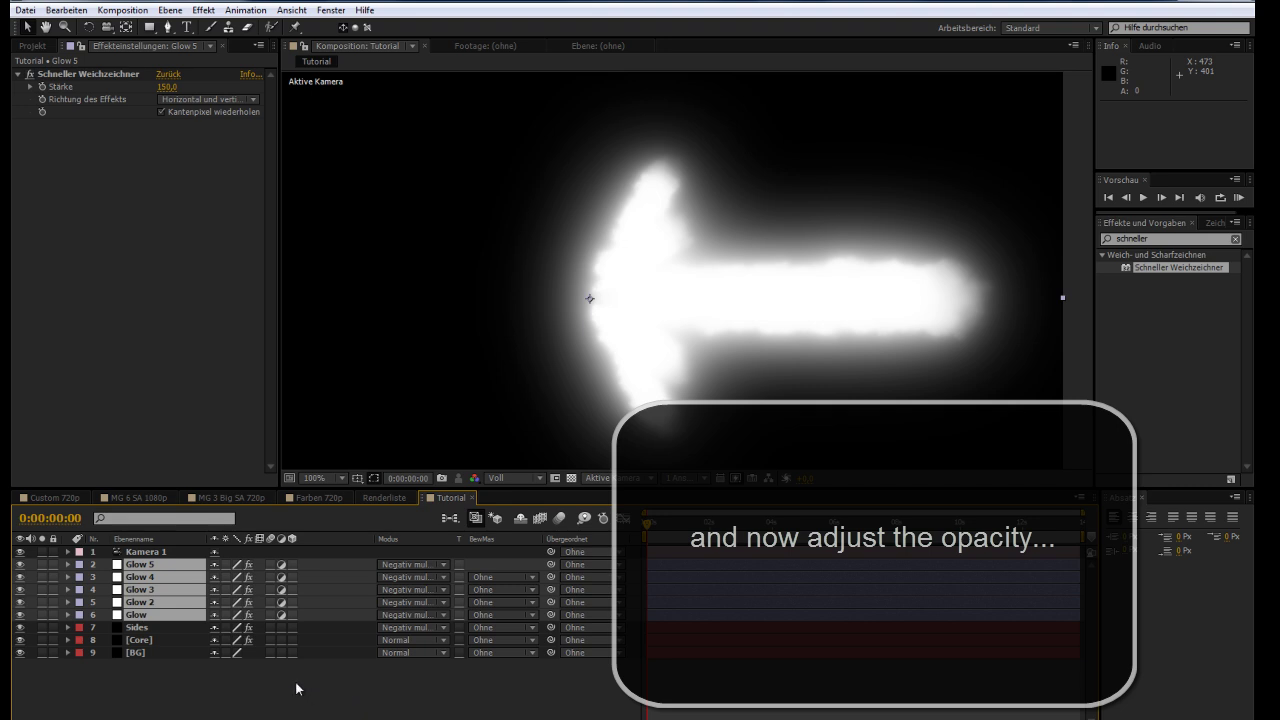
- Lower the opacity of Glow 2–5 to 25%, 25%, 30% and 20%
{"action": "key", "text": "t"}
{"action": "left_click", "coordinate": [306, 600]}
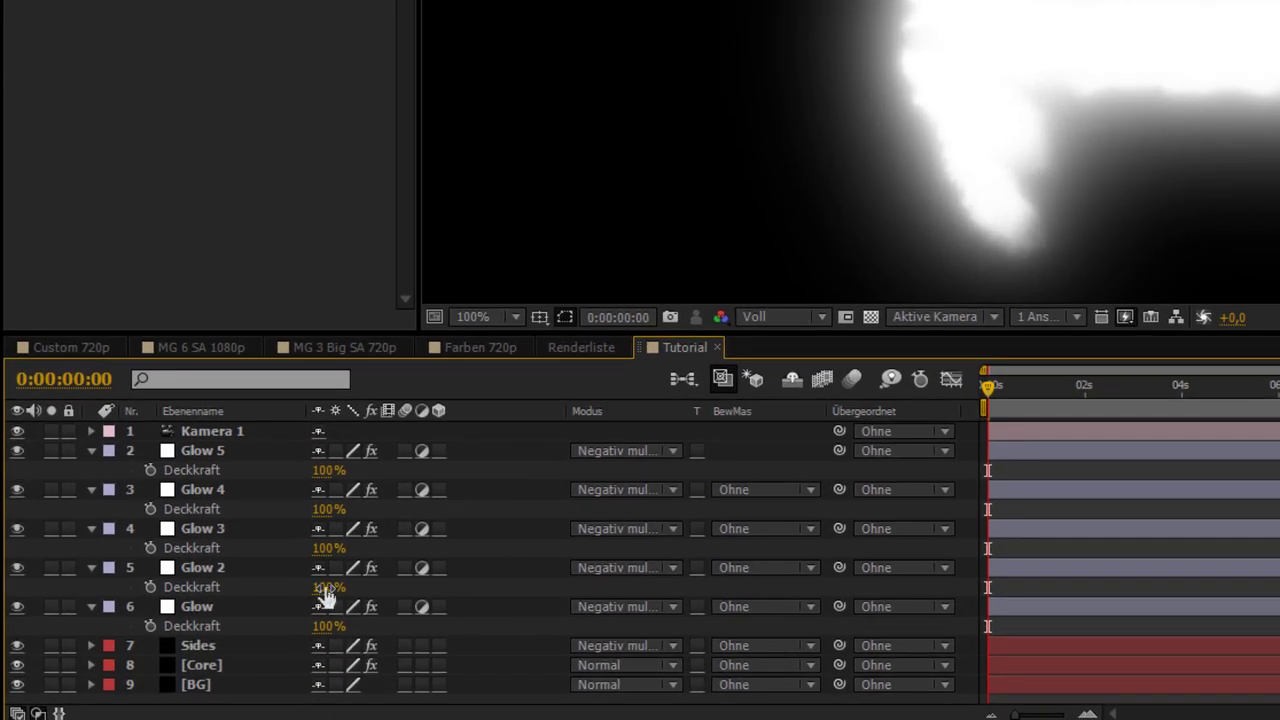
{"action": "left_click", "coordinate": [328, 548]}
{"action": "type", "text": "25"}
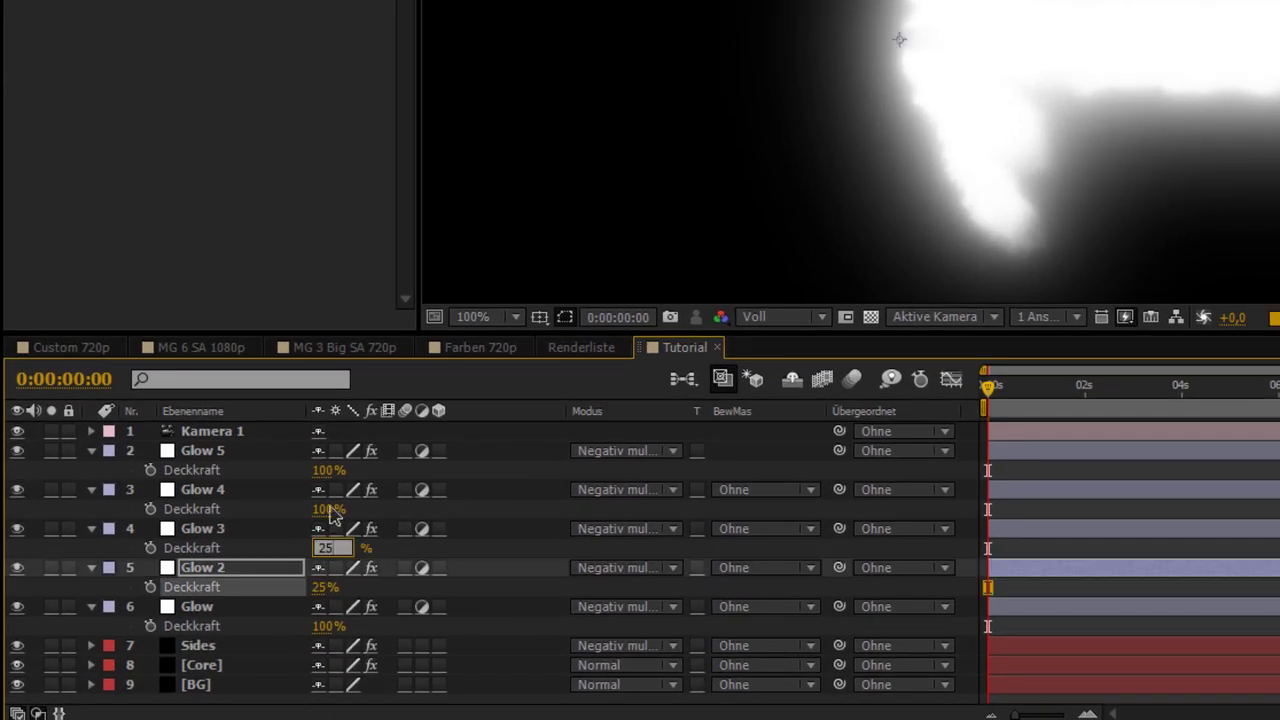
{"action": "left_click", "coordinate": [328, 510]}
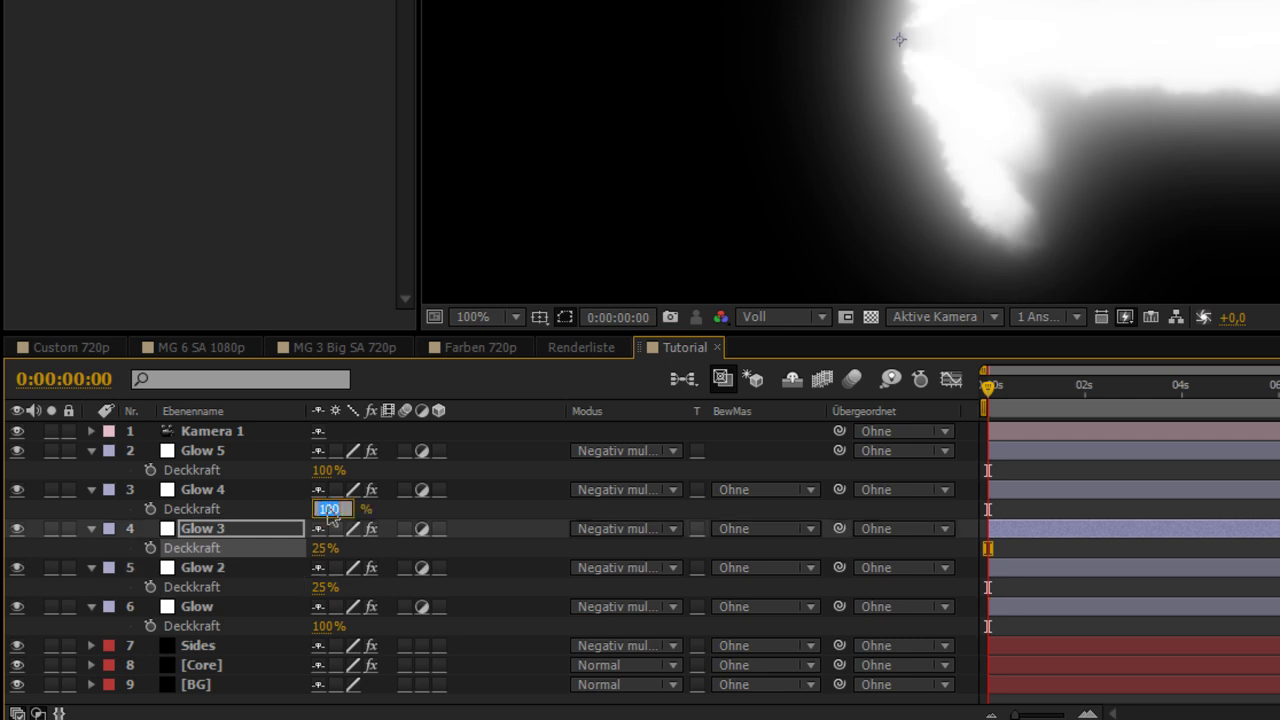
{"action": "type", "text": "30"}
{"action": "left_click", "coordinate": [328, 470]}
{"action": "type", "text": "20"}
{"action": "key", "text": "Return"}
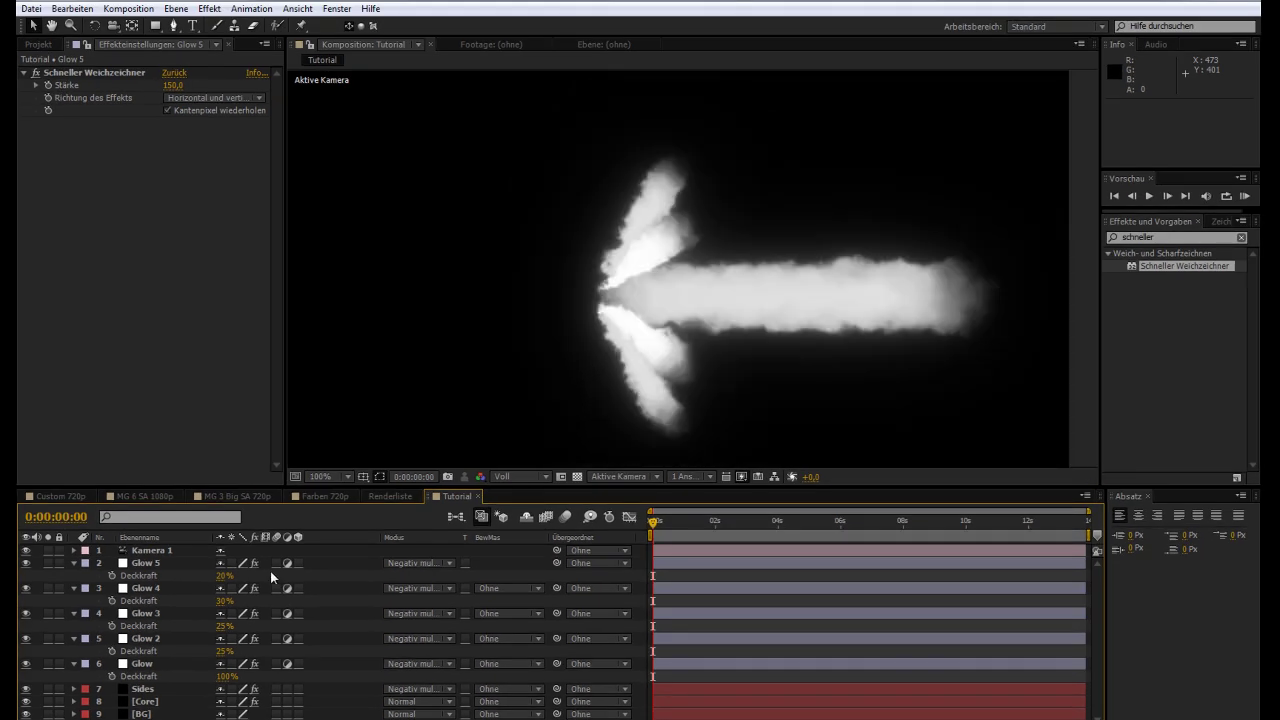
- Collapse the Glow properties, then use Track XY to shift Kamera 1 for a tilted view
{"action": "left_click_drag", "start_coordinate": [328, 565], "coordinate": [305, 659]}
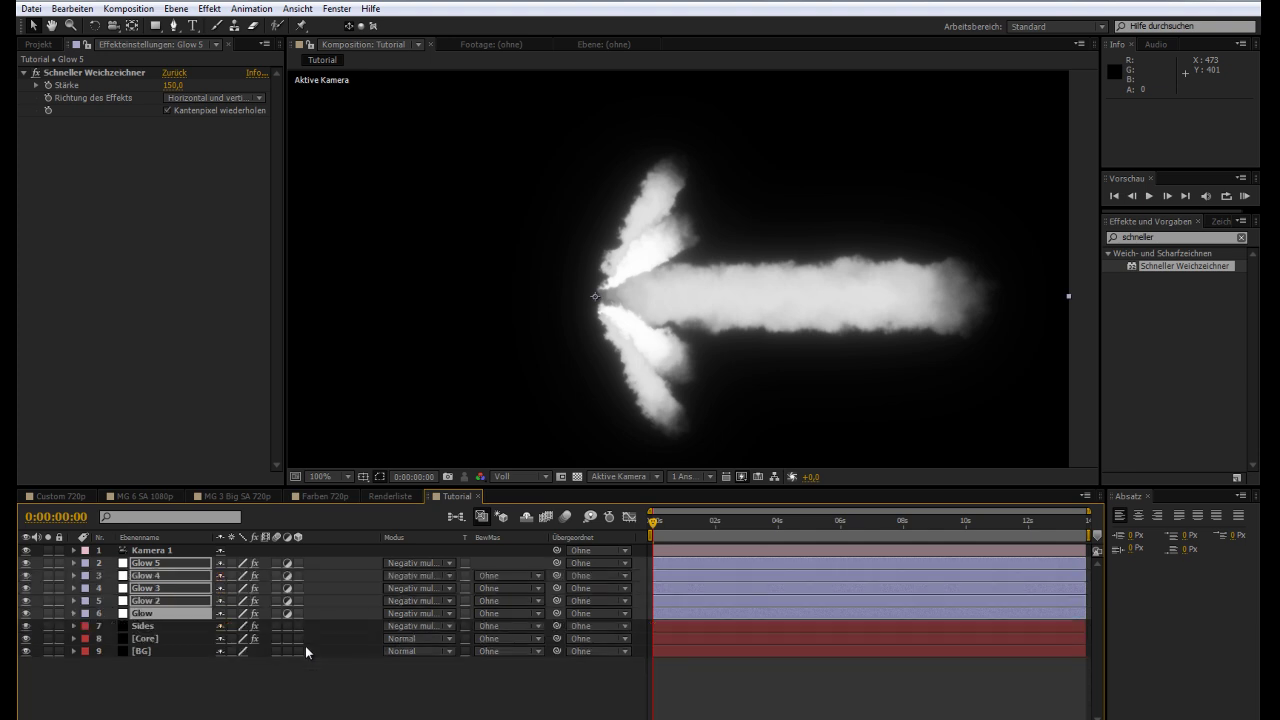
{"action": "key", "text": "t"}
{"action": "left_click", "coordinate": [249, 686]}
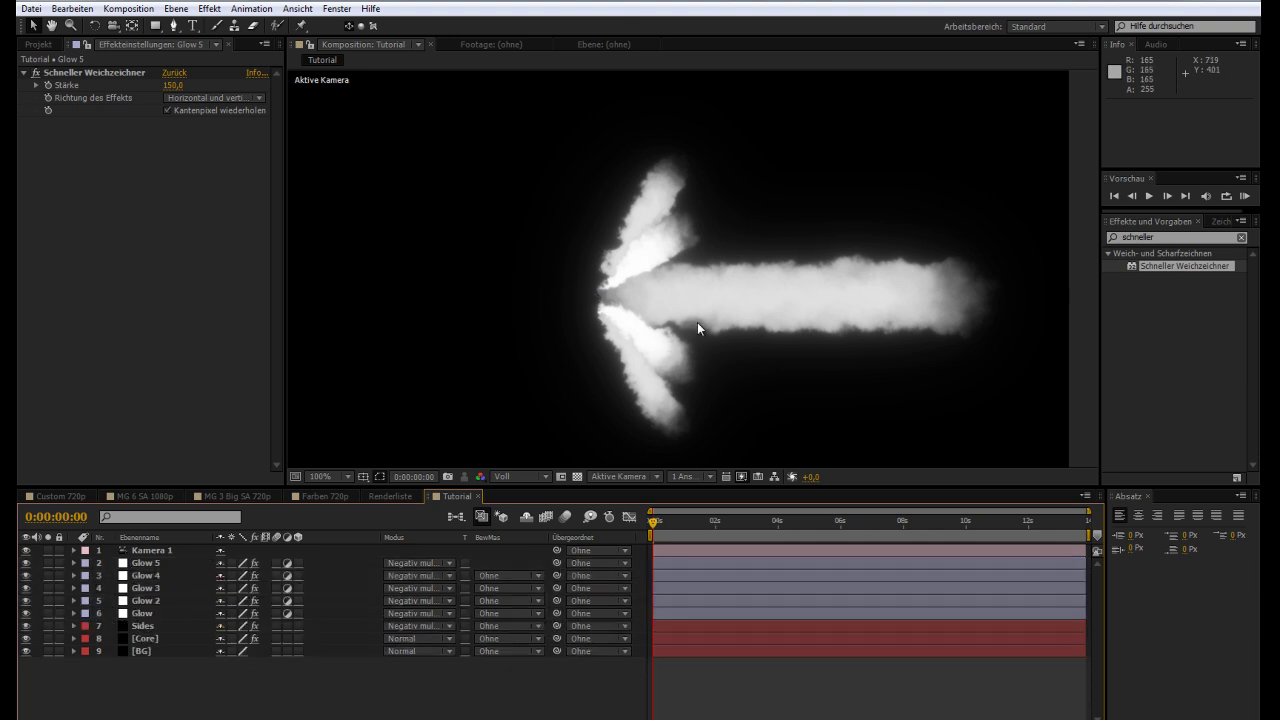
{"action": "left_click", "coordinate": [113, 25]}
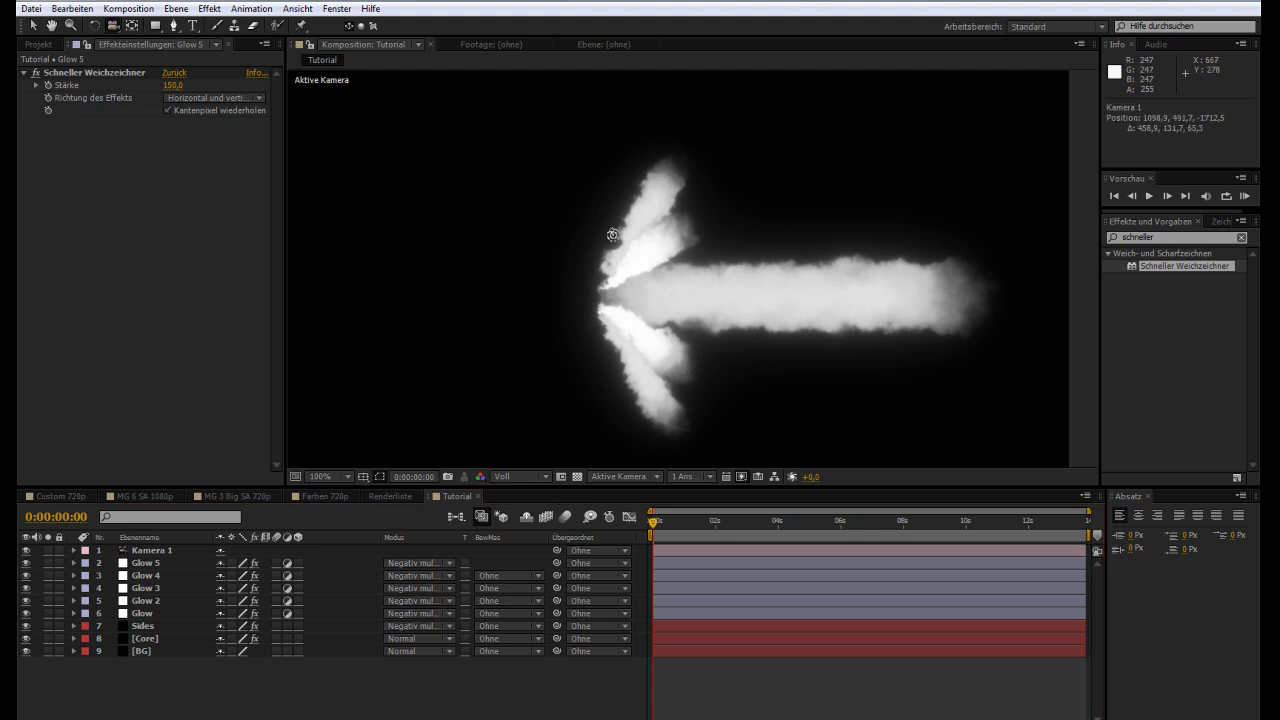
{"action": "left_click_drag", "start_coordinate": [613, 235], "coordinate": [559, 220]}
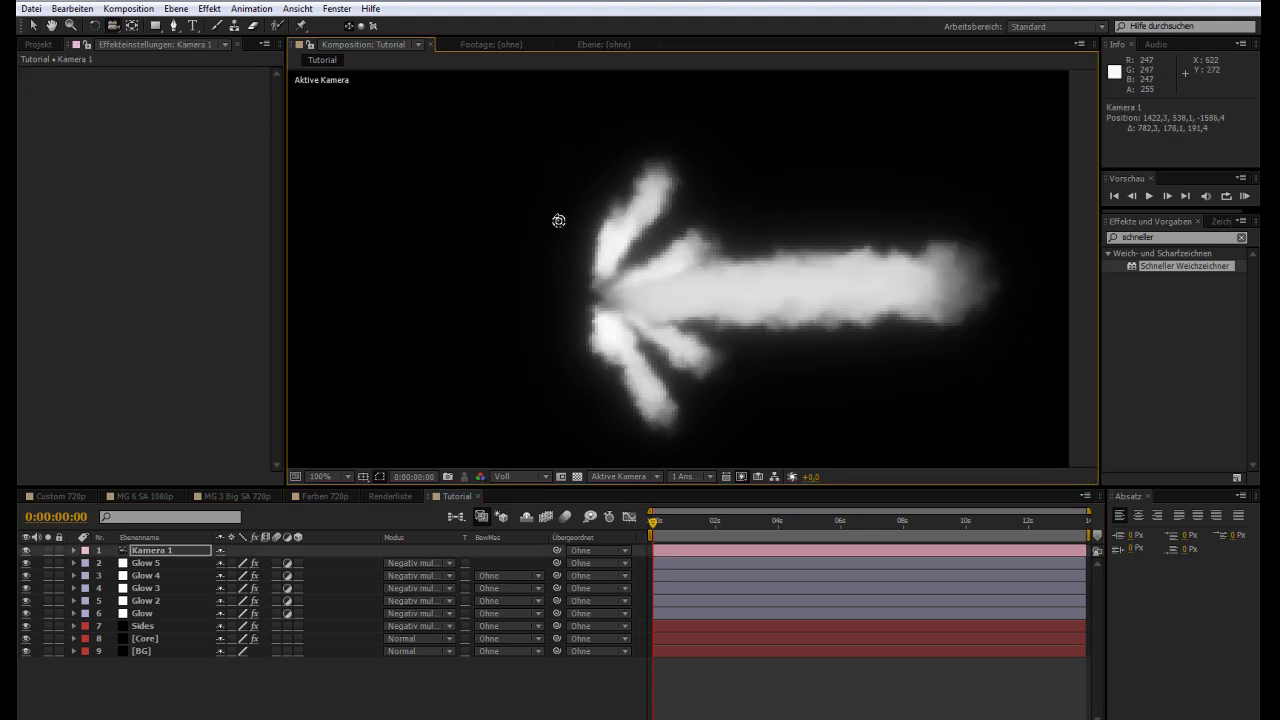
{"action": "left_click_drag", "start_coordinate": [559, 220], "coordinate": [515, 204]}
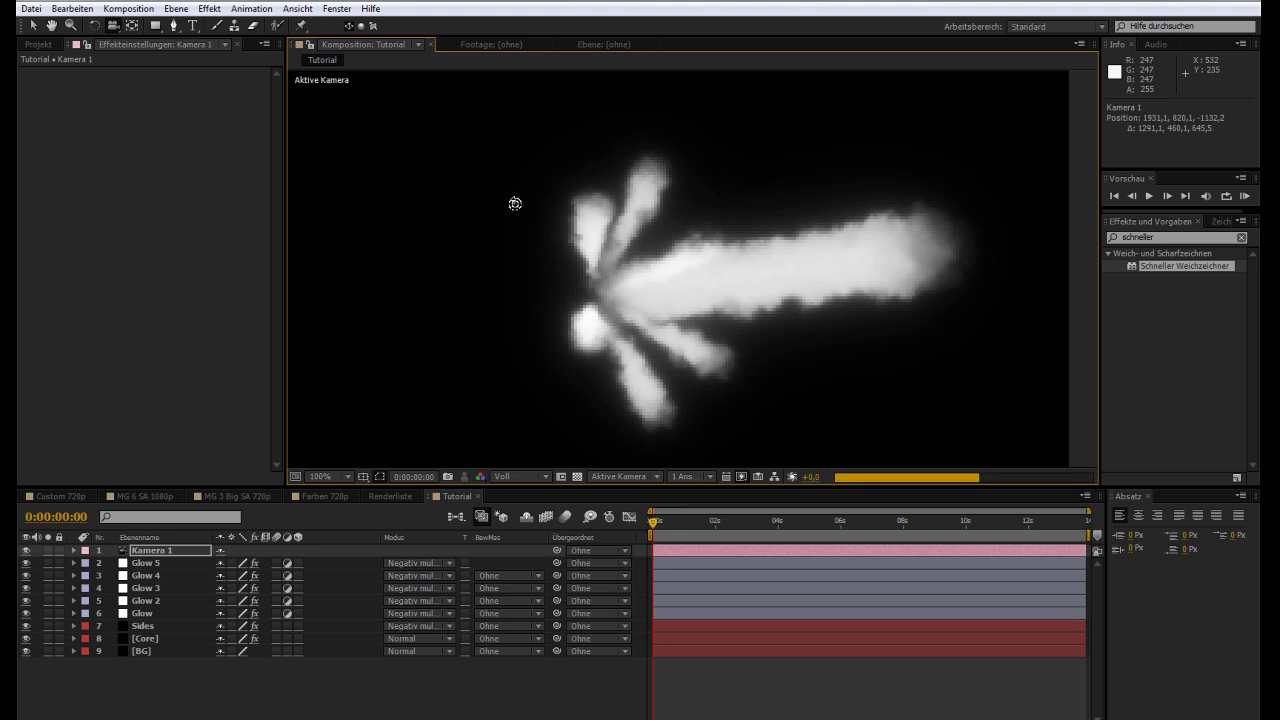
{"action": "key", "text": "F2"}
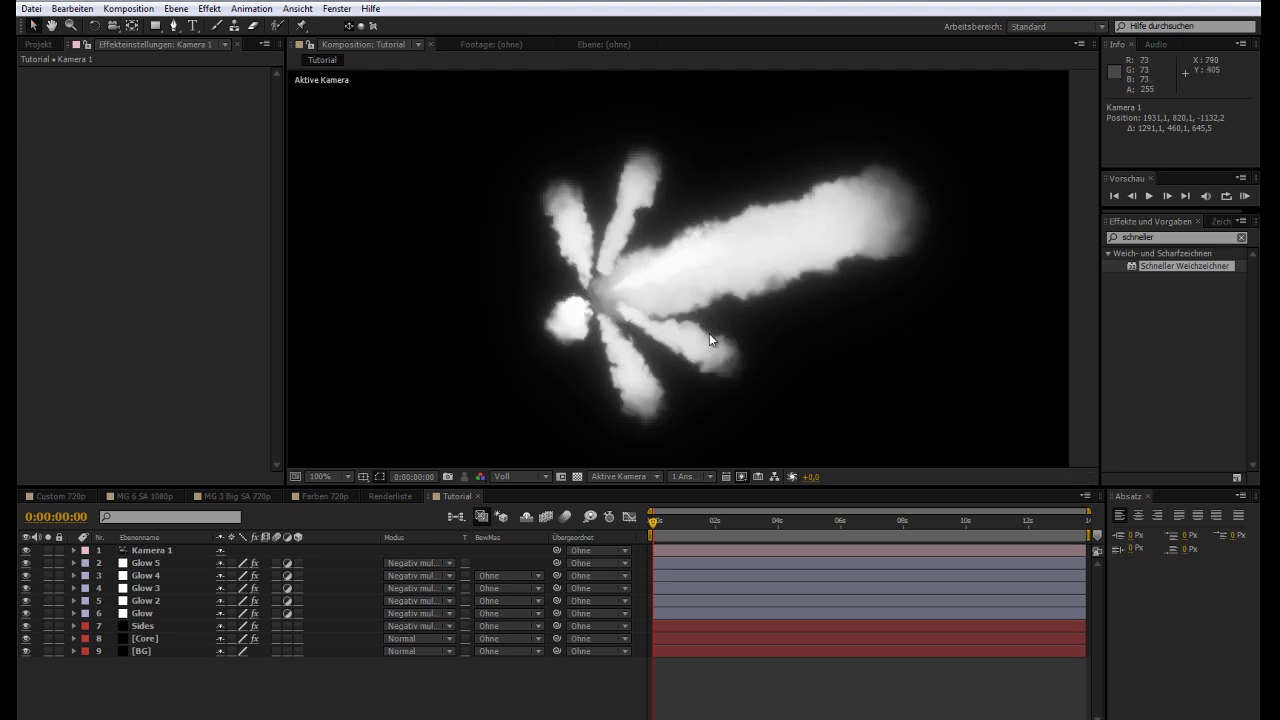
- Create a 'Compress' adjustment layer below Glow and apply Schneller Weichzeichner to it
{"action": "right_click", "coordinate": [180, 687]}
{"action": "mouse_move", "coordinate": [240, 540]}
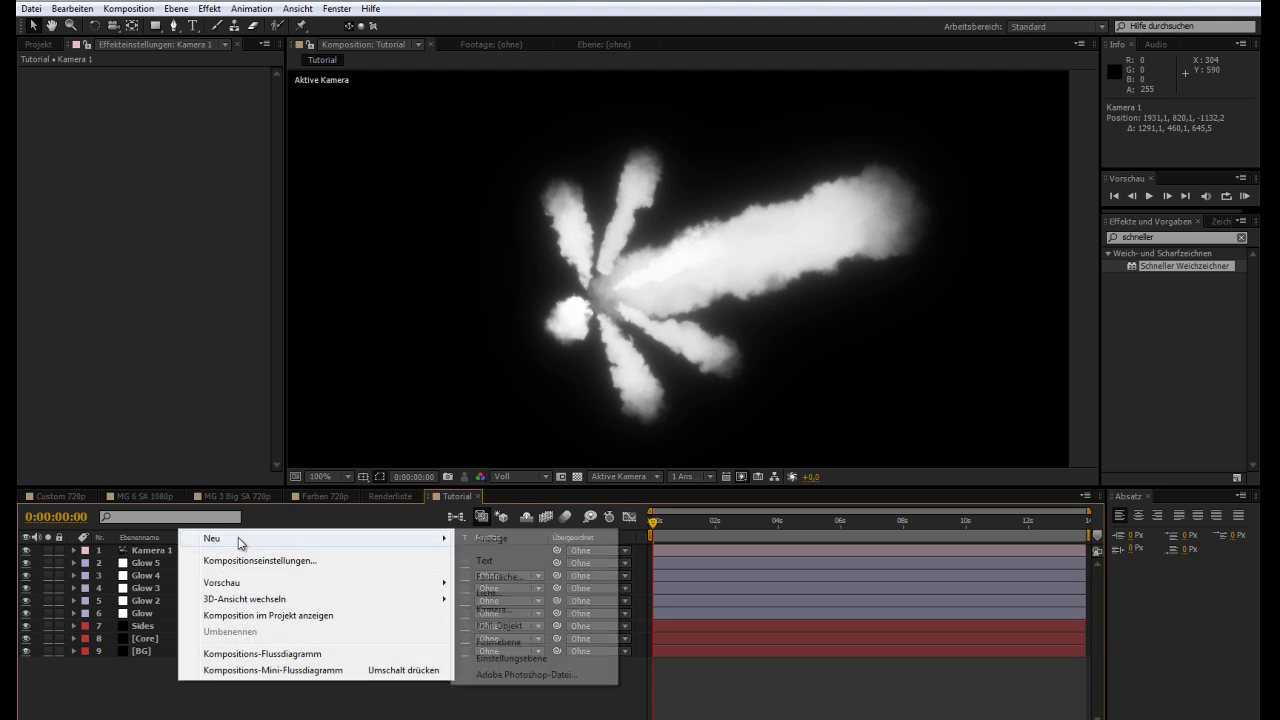
{"action": "left_click", "coordinate": [490, 658]}
{"action": "key", "text": "Return"}
{"action": "type", "text": "Com"}
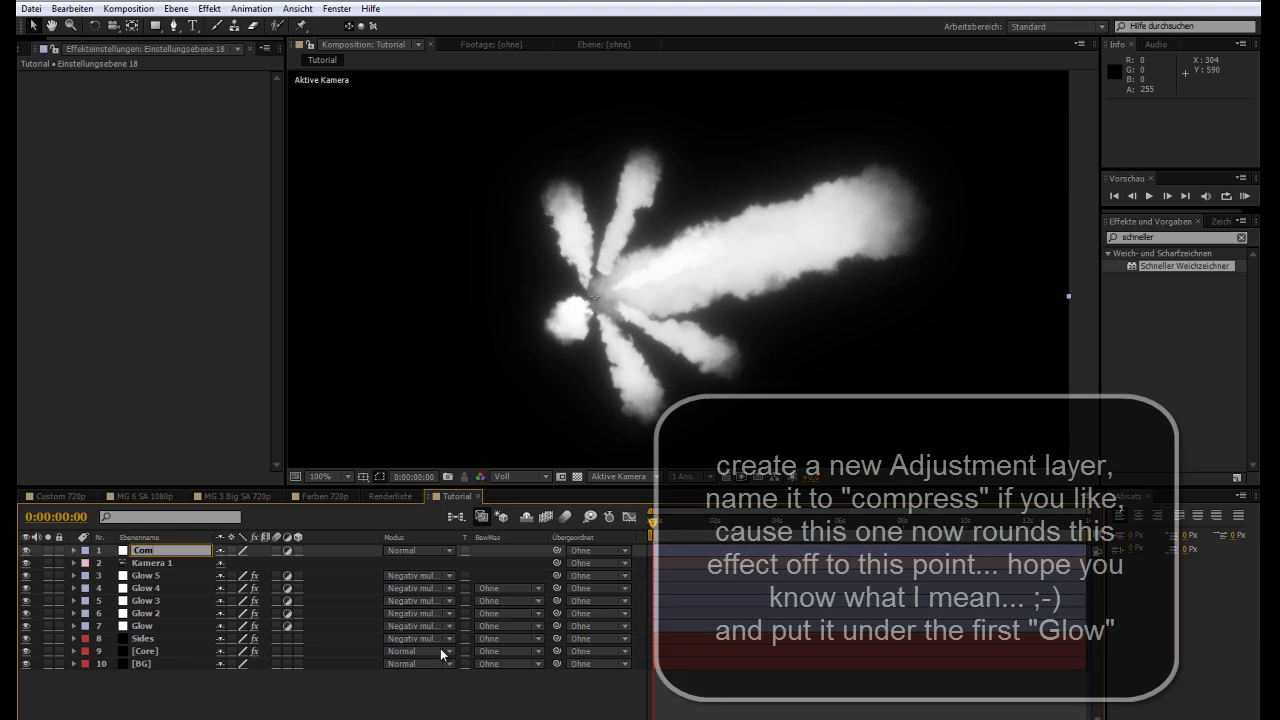
{"action": "type", "text": "pres"}
{"action": "key", "text": "Return"}
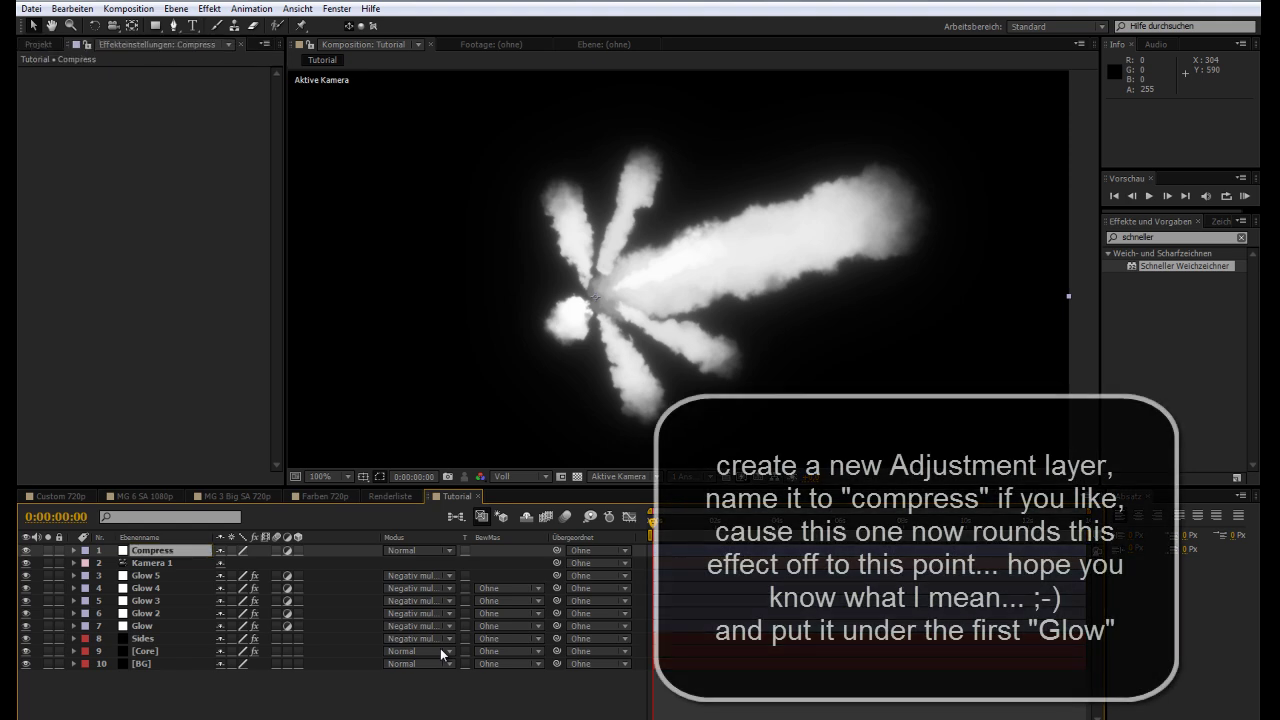
{"action": "left_click_drag", "start_coordinate": [188, 551], "coordinate": [164, 632]}
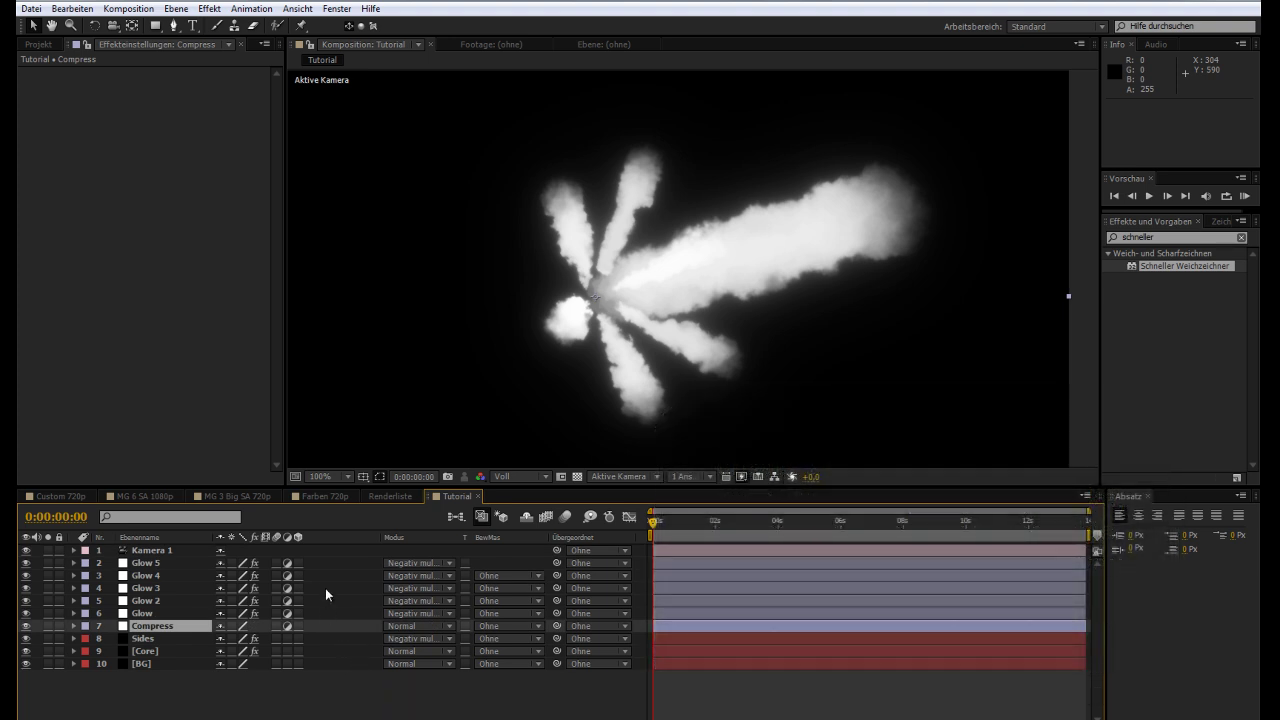
{"action": "left_click_drag", "start_coordinate": [1157, 265], "coordinate": [206, 628]}
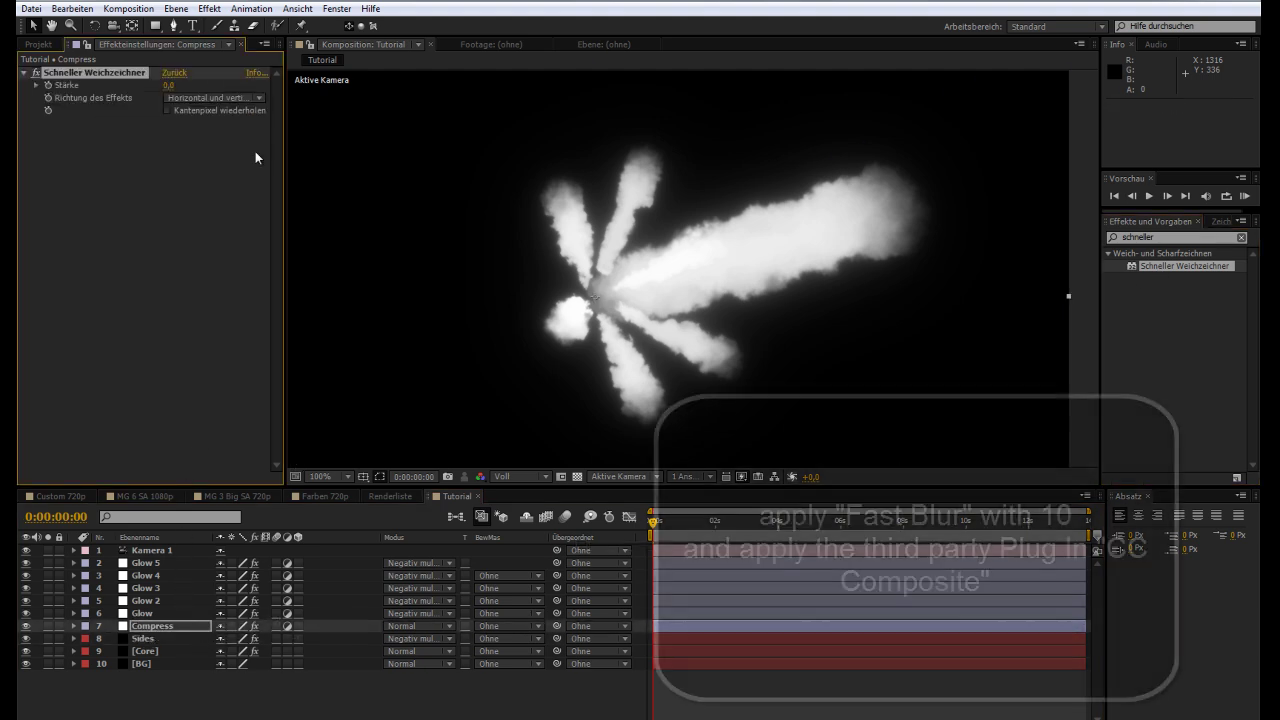
- Set Compress's Fast Blur strength to 10
{"action": "left_click", "coordinate": [169, 85]}
{"action": "type", "text": "10"}
{"action": "key", "text": "Return"}
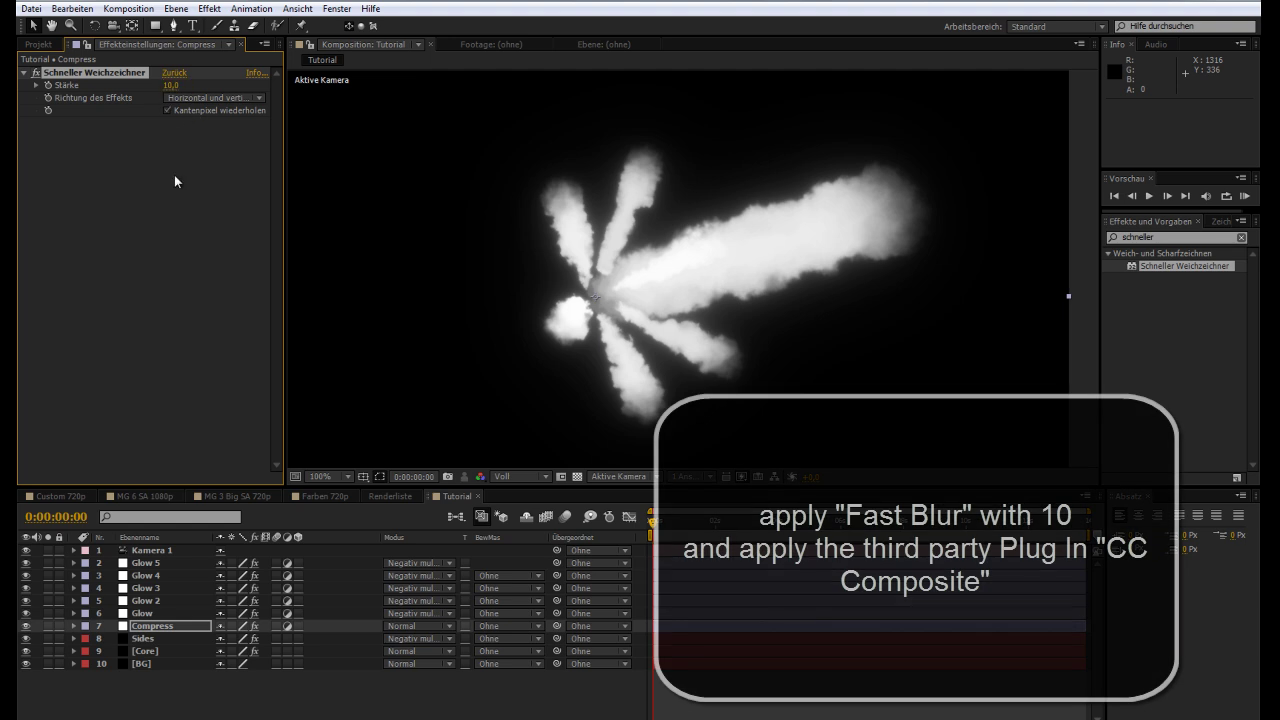
{"action": "left_click", "coordinate": [175, 181]}
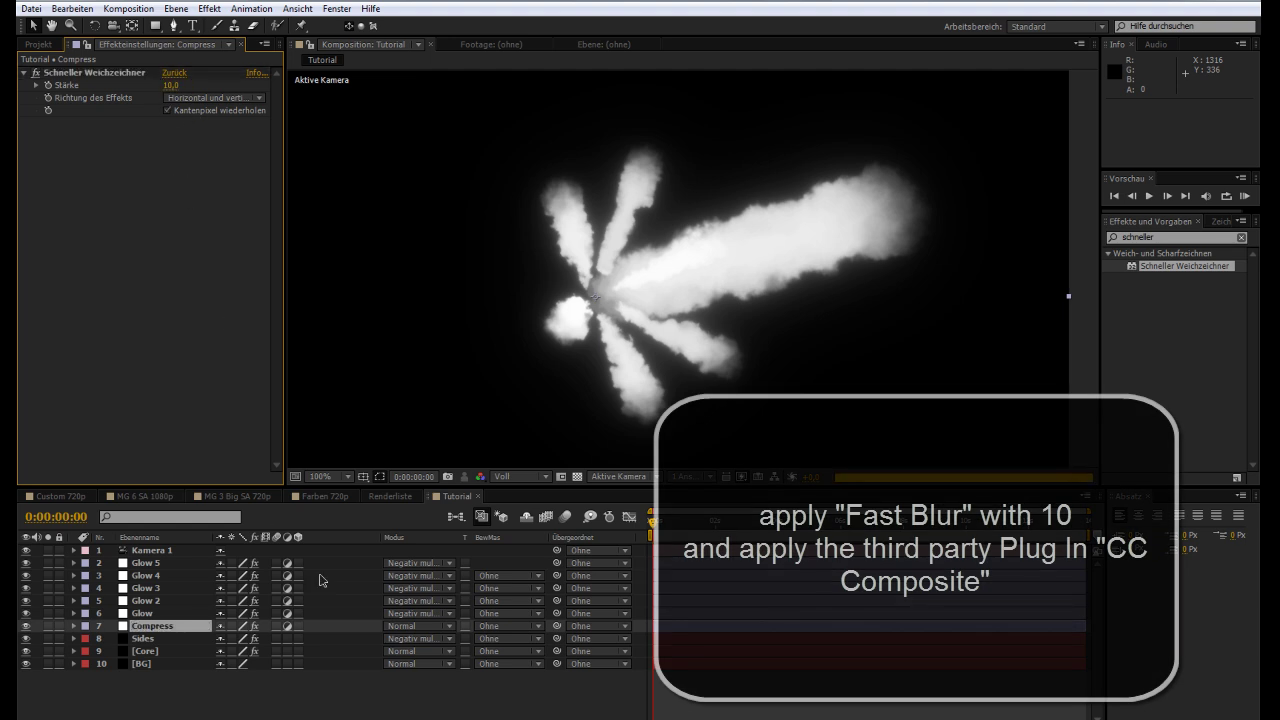
- Apply CC Composite to Compress with 50% opacity and Composite Original set to Overlay
{"action": "double_click", "coordinate": [1170, 238]}
{"action": "type", "text": "cc compl"}
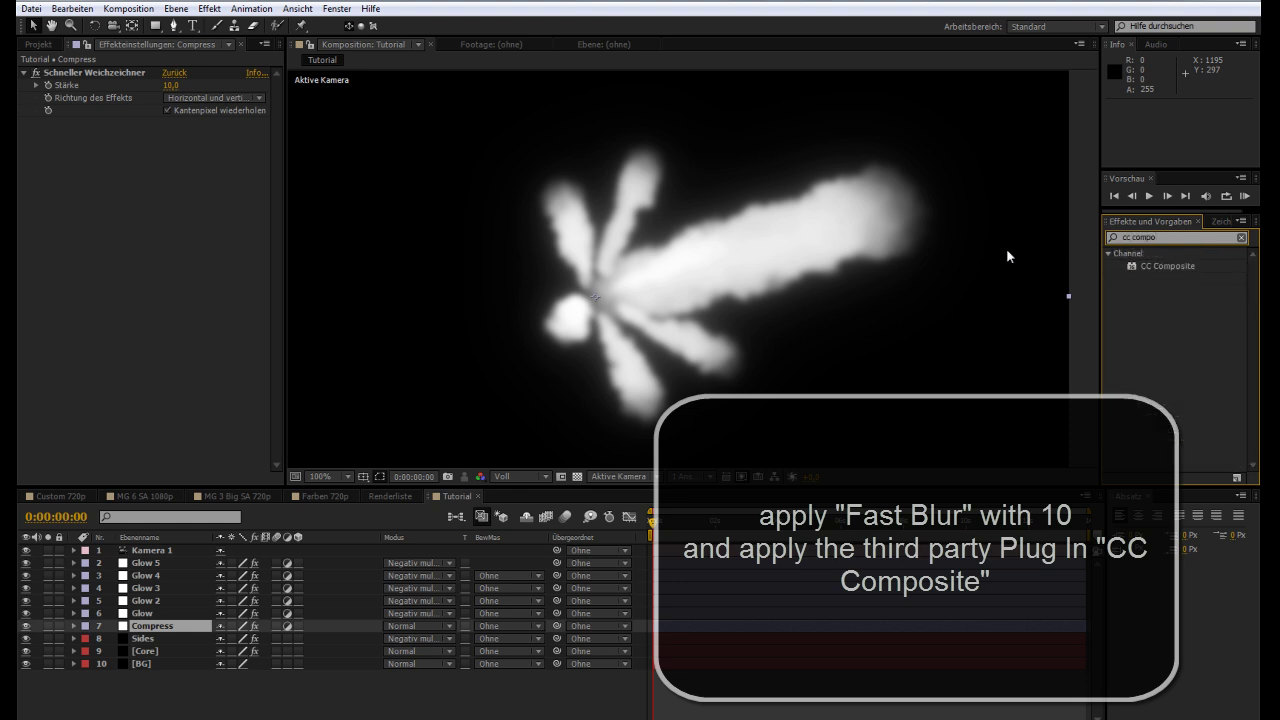
{"action": "mouse_move", "coordinate": [1165, 267]}
{"action": "left_mouse_down"}
{"action": "mouse_move", "coordinate": [292, 568]}
{"action": "mouse_move", "coordinate": [160, 628]}
{"action": "left_mouse_up"}
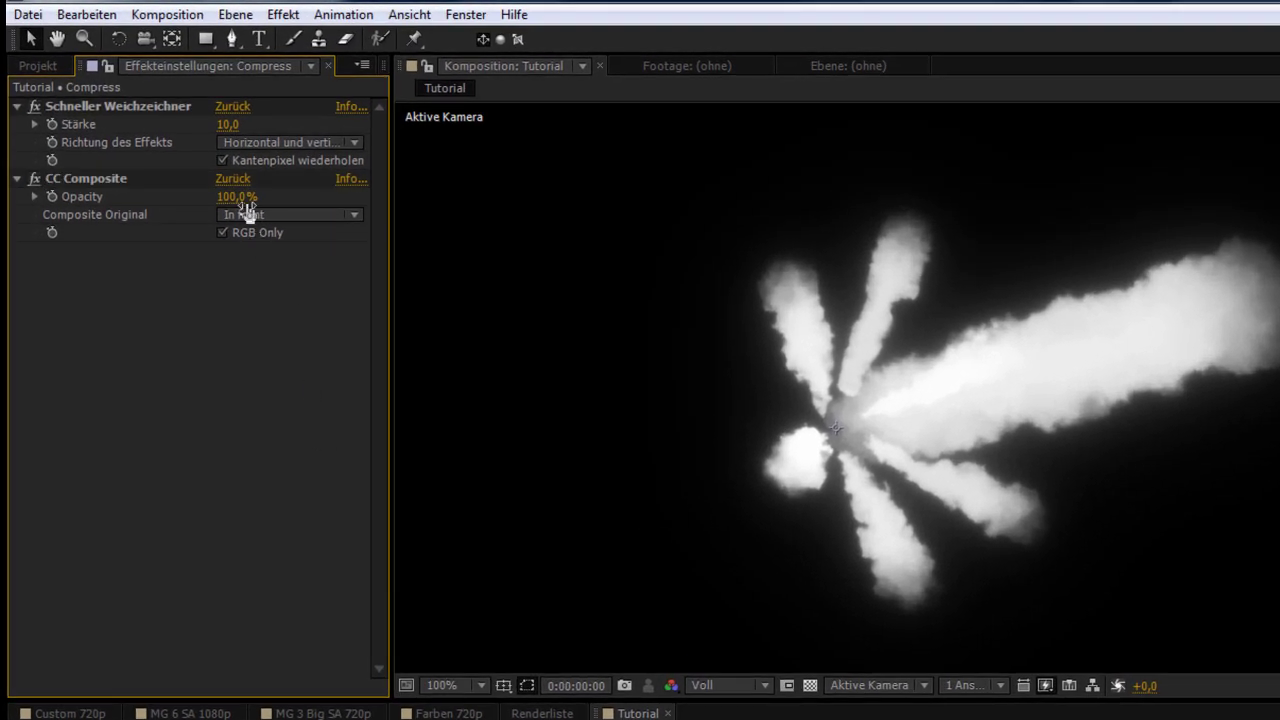
{"action": "left_click", "coordinate": [244, 204]}
{"action": "type", "text": "50"}
{"action": "key", "text": "Return"}
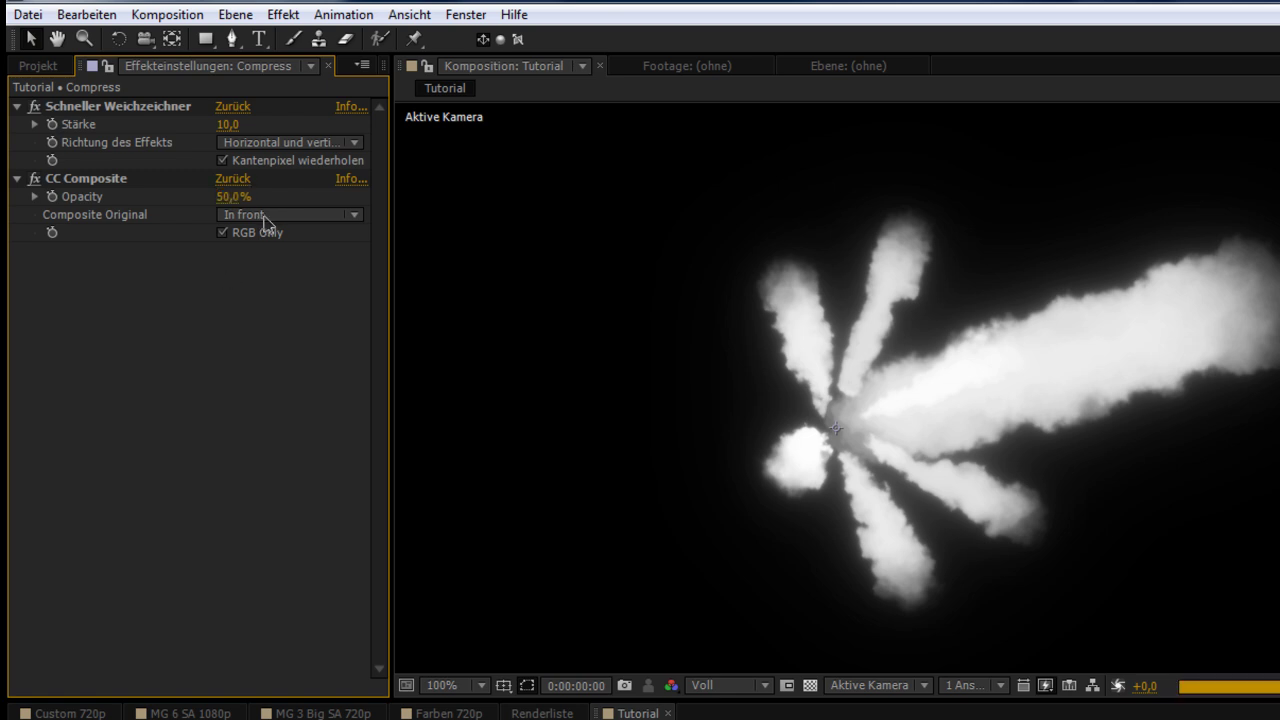
{"action": "left_click", "coordinate": [266, 218]}
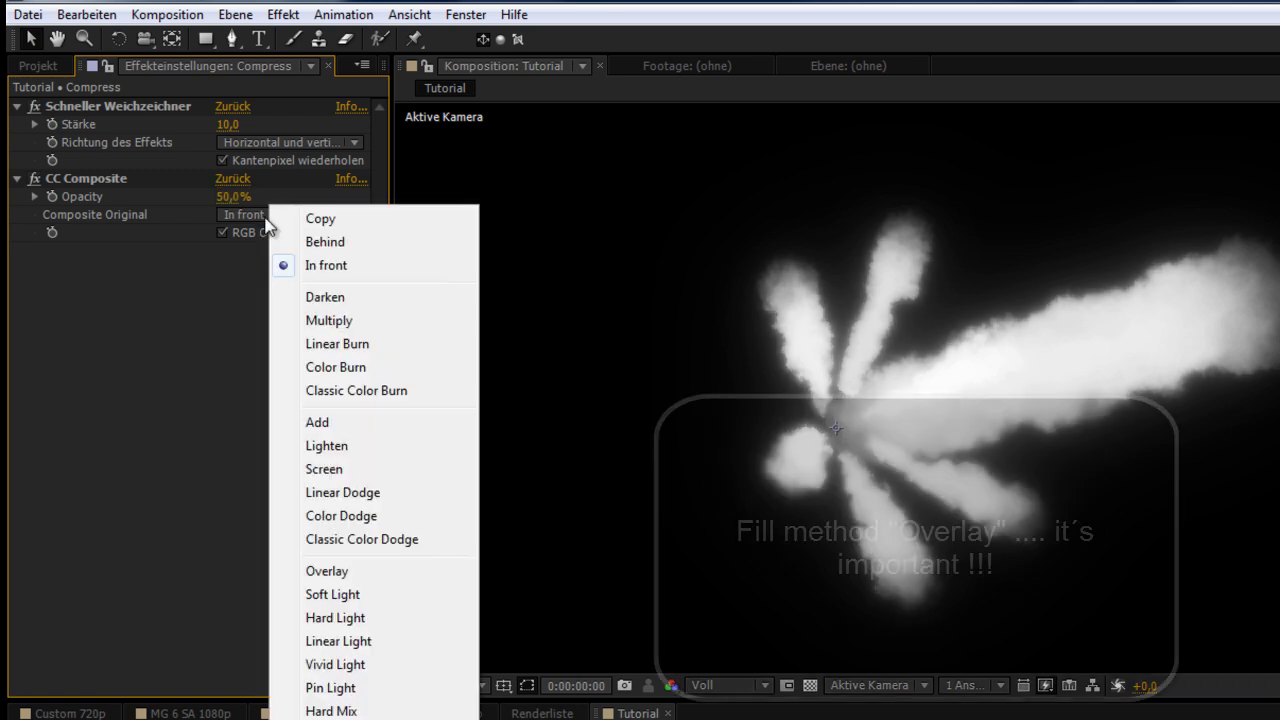
{"action": "left_click", "coordinate": [351, 572]}
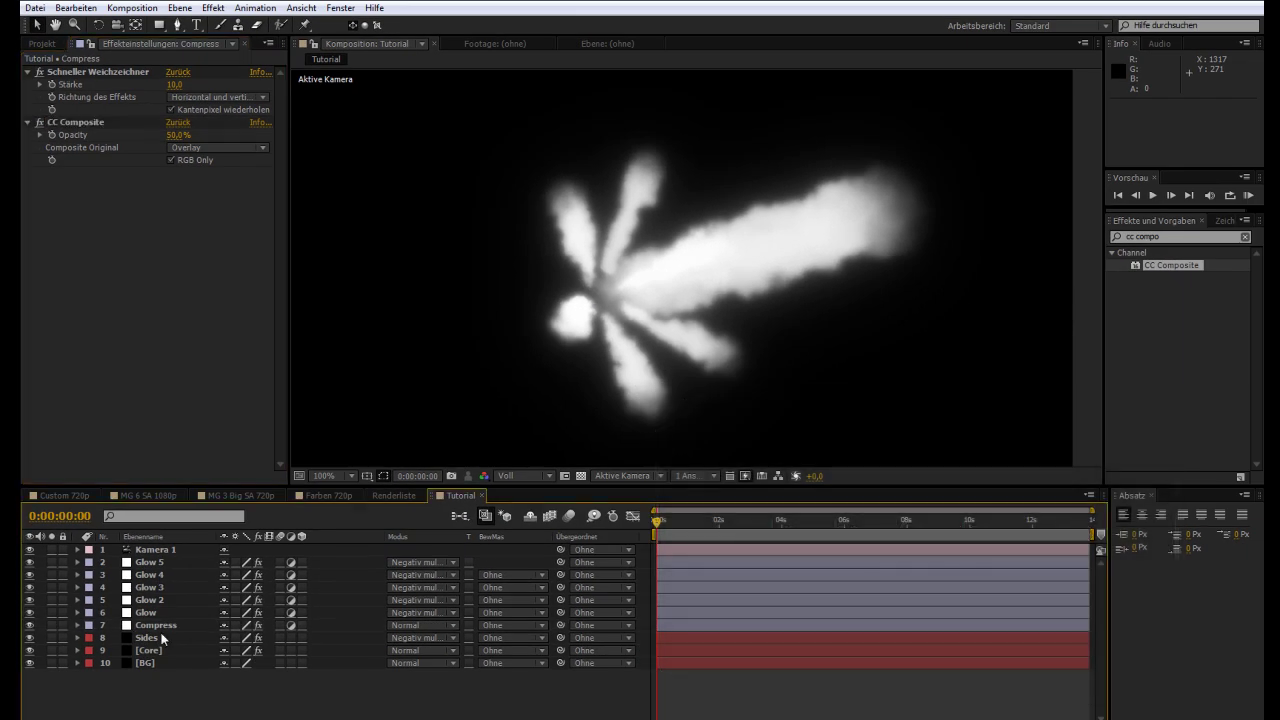
- Set the Compress layer's blend mode to Overlay (Ineinander kopieren)
{"action": "left_click", "coordinate": [163, 628]}
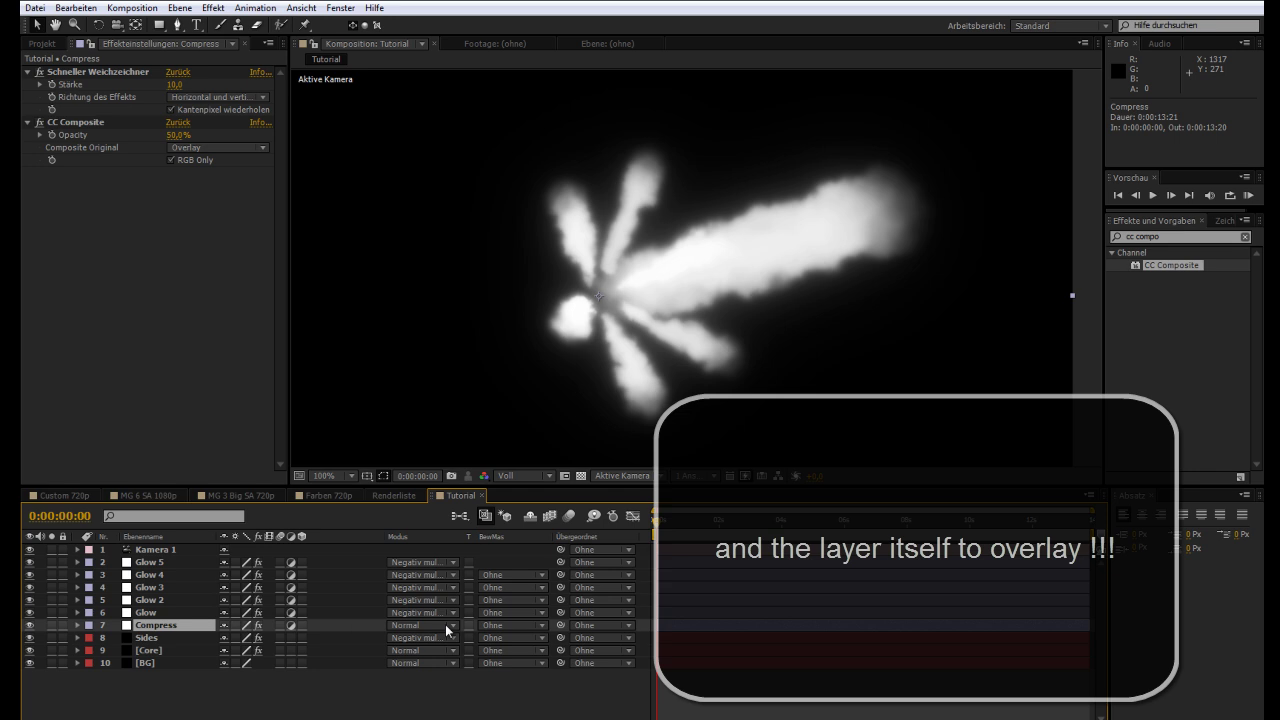
{"action": "left_click", "coordinate": [447, 627]}
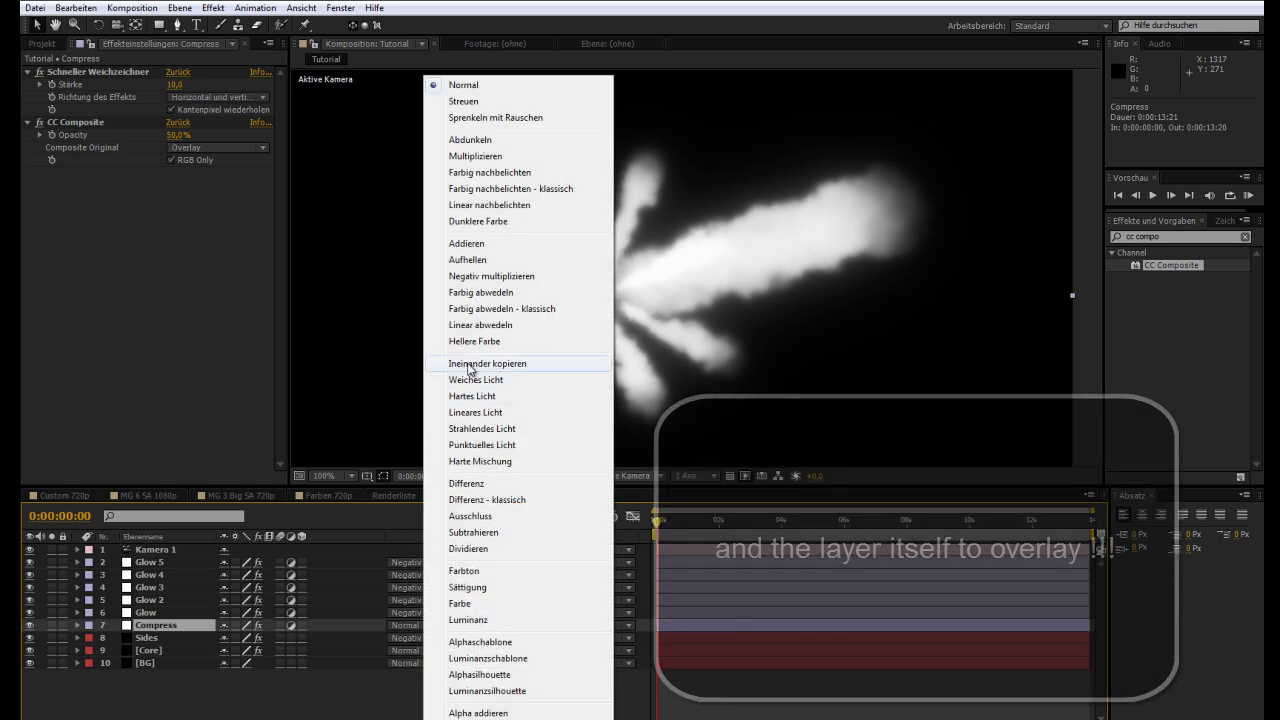
{"action": "left_click", "coordinate": [469, 365]}
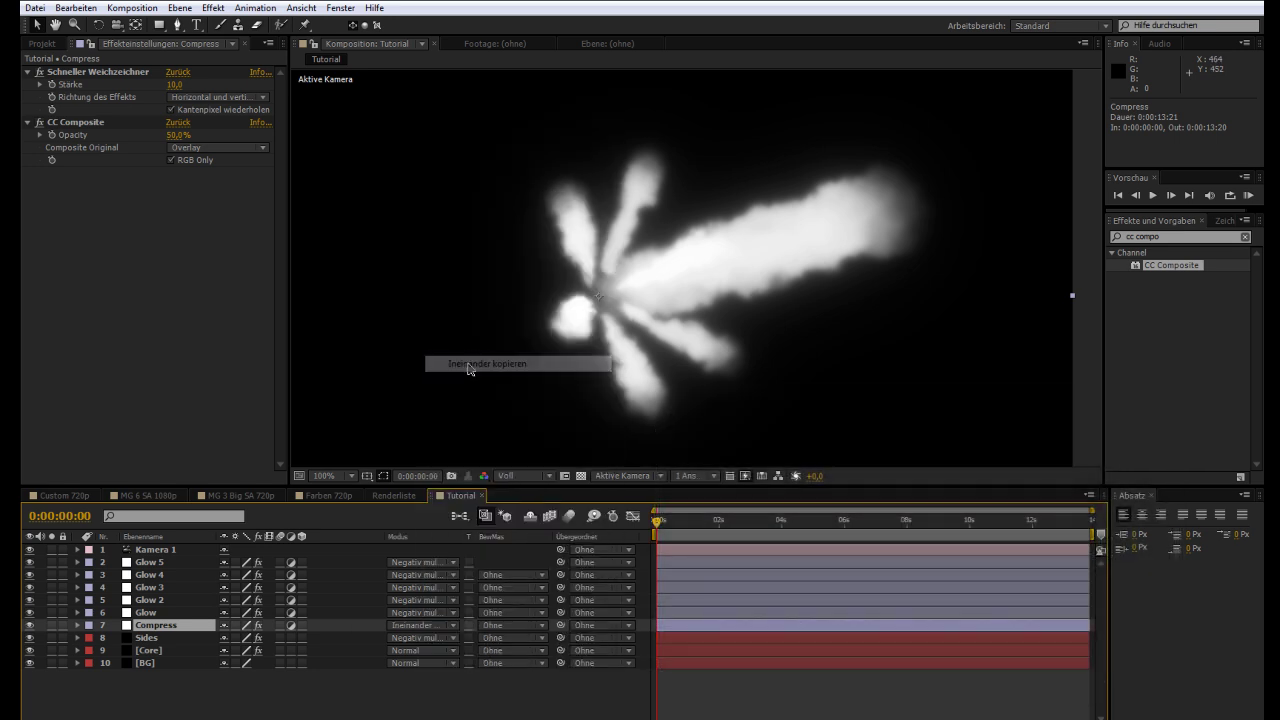
{"action": "left_click", "coordinate": [498, 706]}
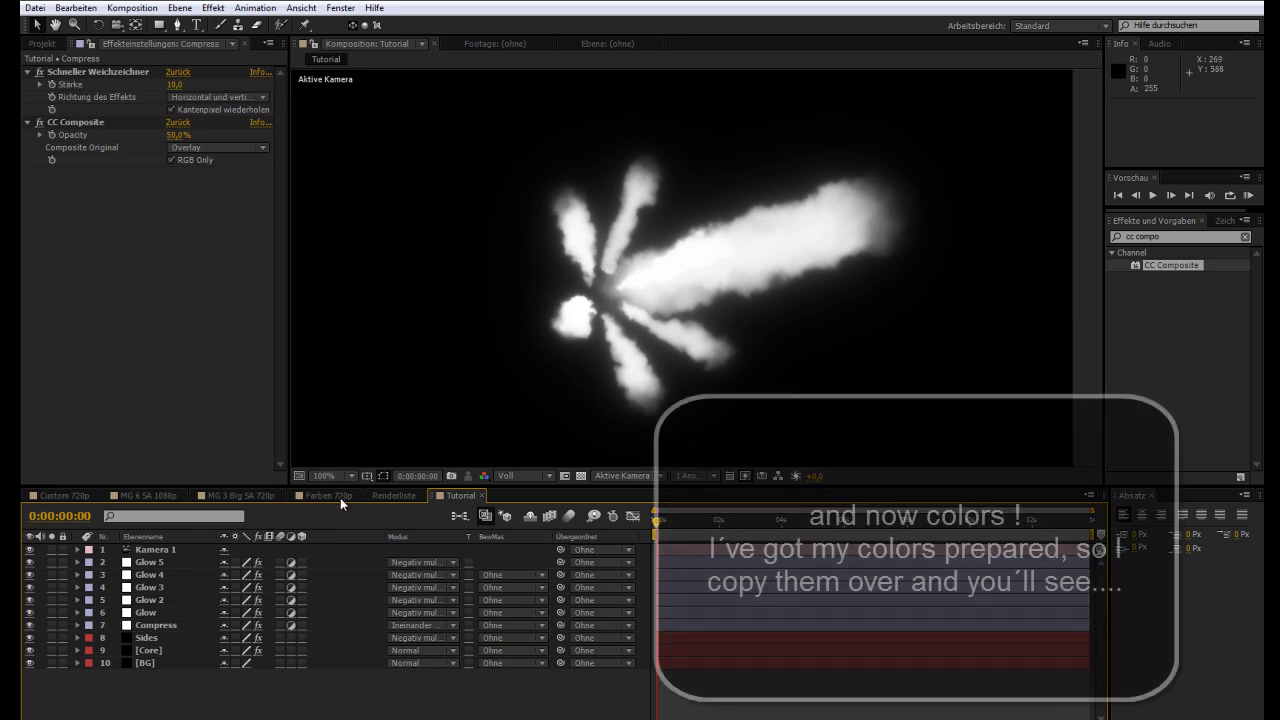
- Copy the four Colorama layers from Farben 720p into Tutorial, hiding rot, orange and grün
{"action": "left_click", "coordinate": [327, 494]}
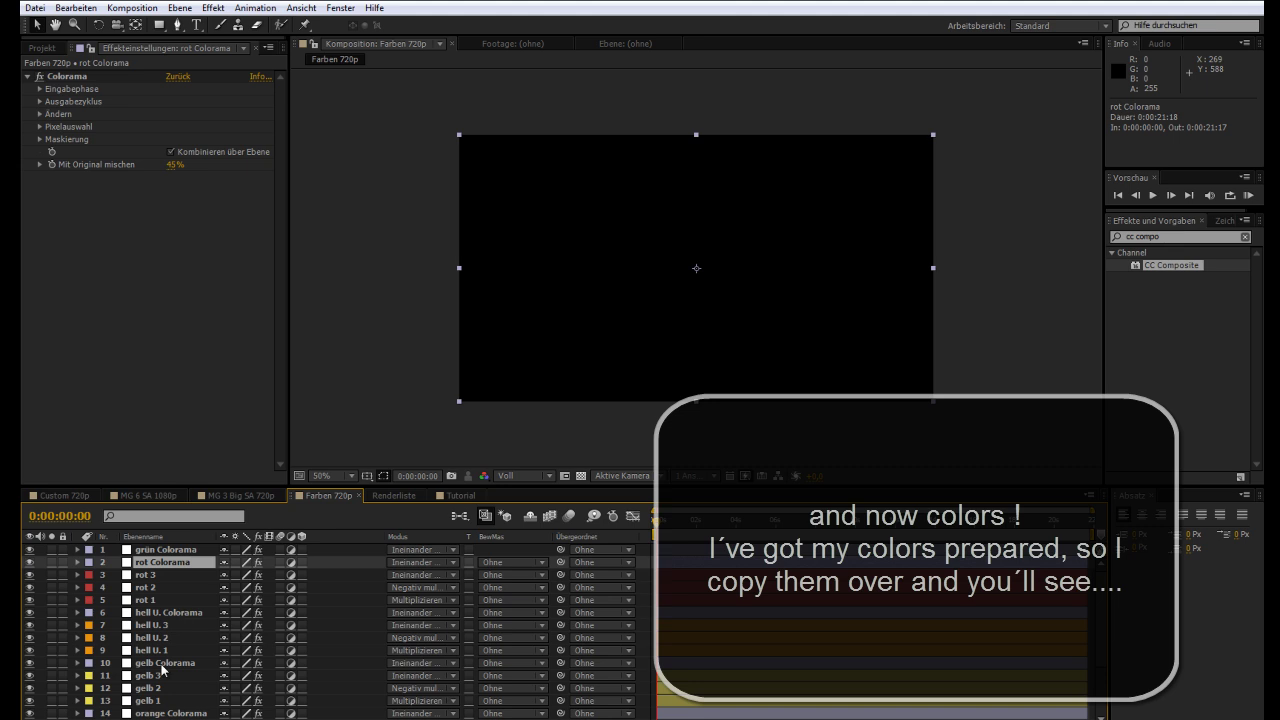
{"action": "left_click", "coordinate": [170, 713], "text": "ctrl"}
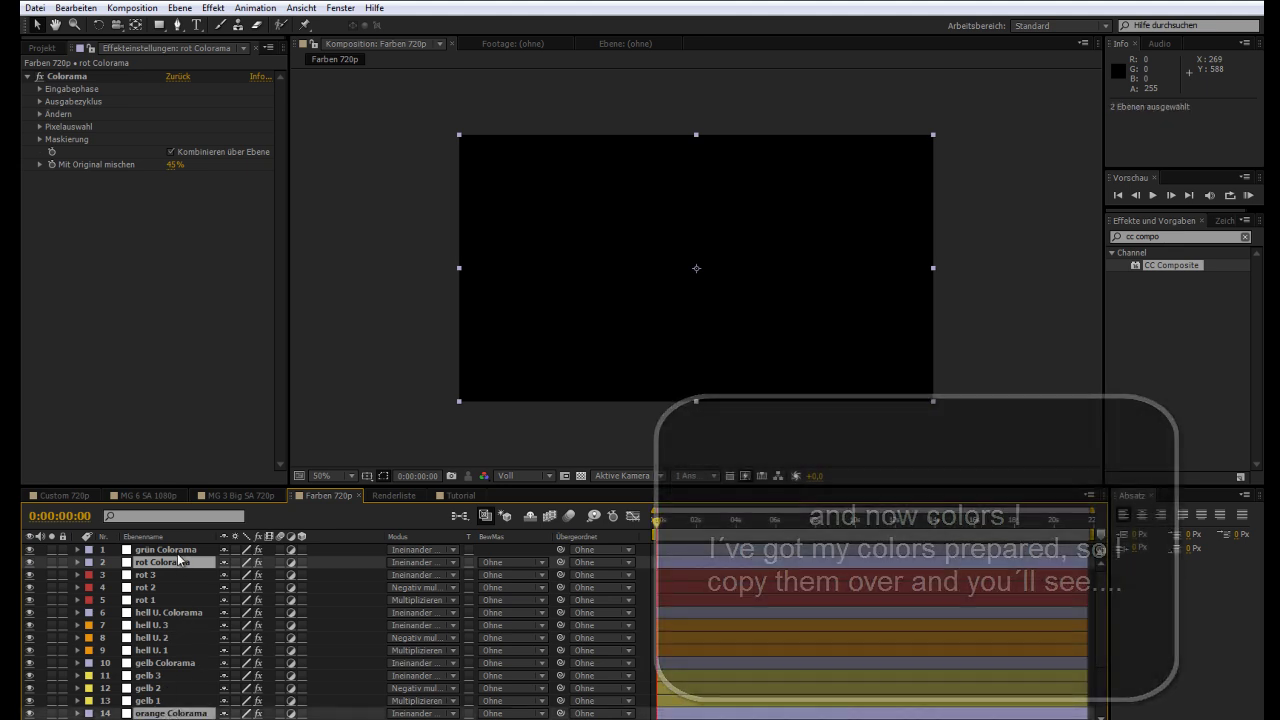
{"action": "left_click", "coordinate": [170, 550], "text": "ctrl"}
{"action": "key", "text": "ctrl+v"}
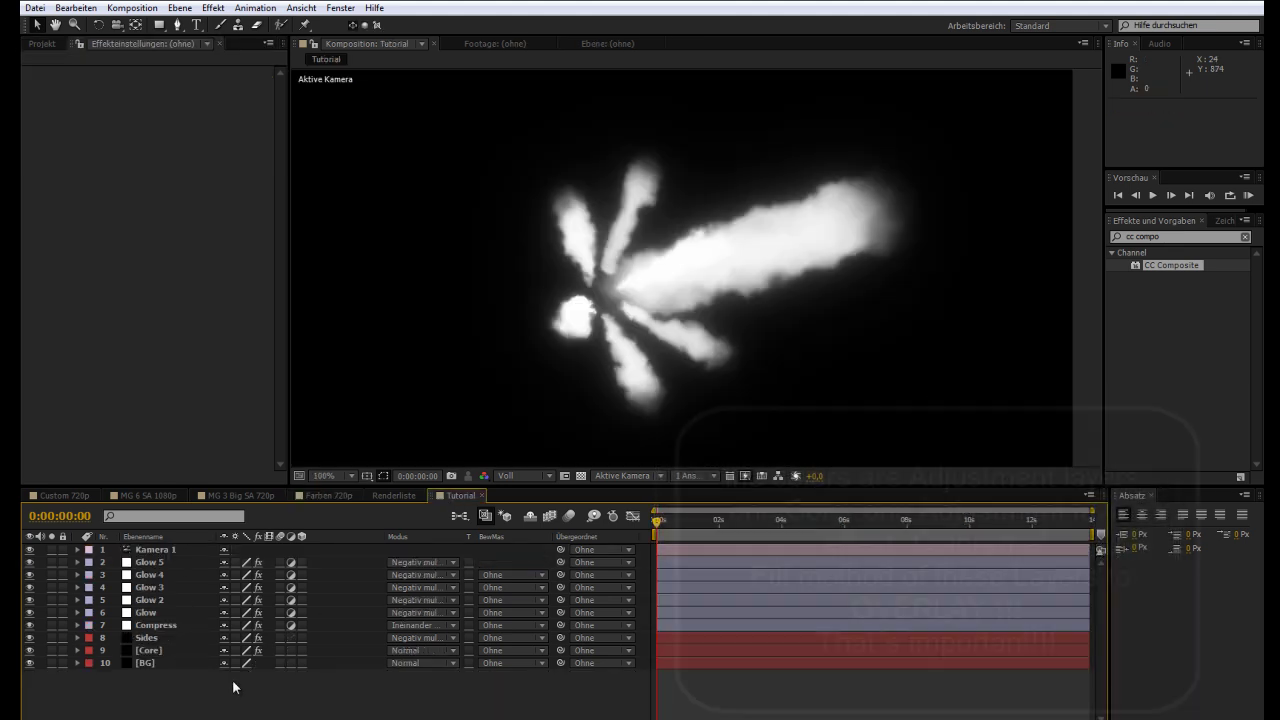
{"action": "mouse_move", "coordinate": [29, 550]}
{"action": "left_mouse_down"}
{"action": "mouse_move", "coordinate": [35, 577]}
{"action": "mouse_move", "coordinate": [29, 562]}
{"action": "left_mouse_up"}
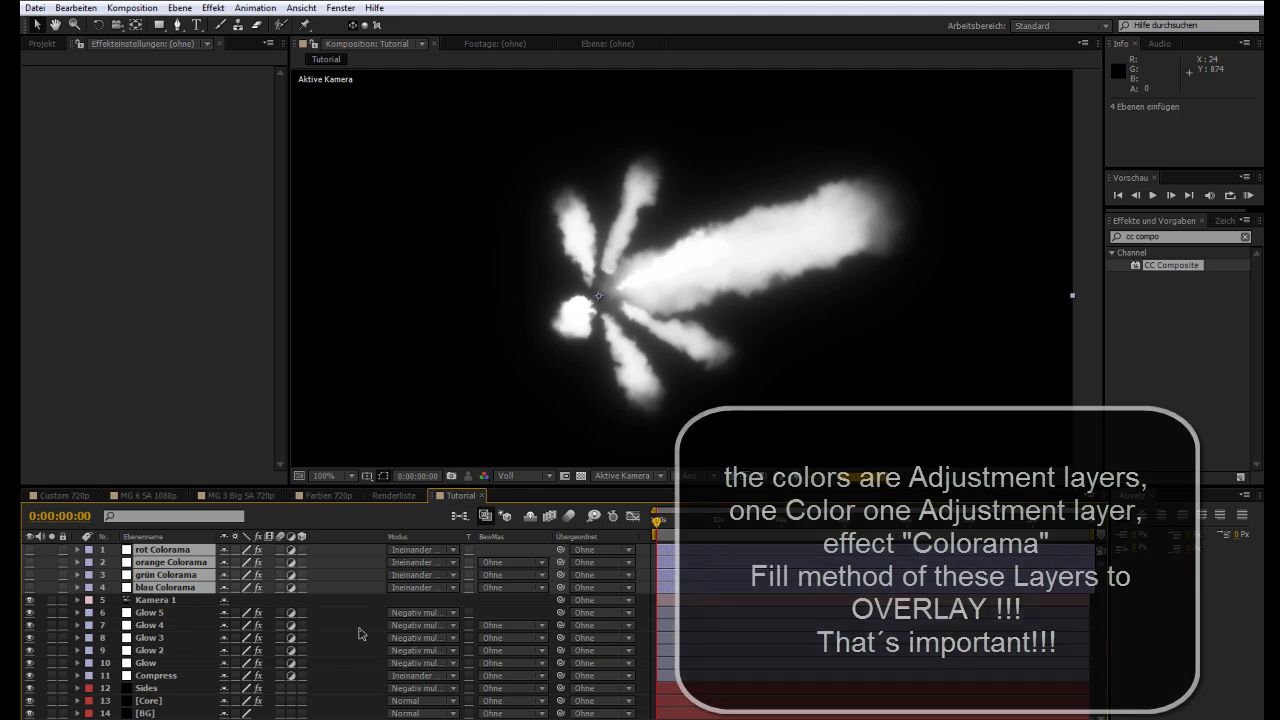
- Re-enable rot Colorama, move Kamera 1 to layer 1, and inspect rot Colorama's settings
{"action": "left_click", "coordinate": [29, 550]}
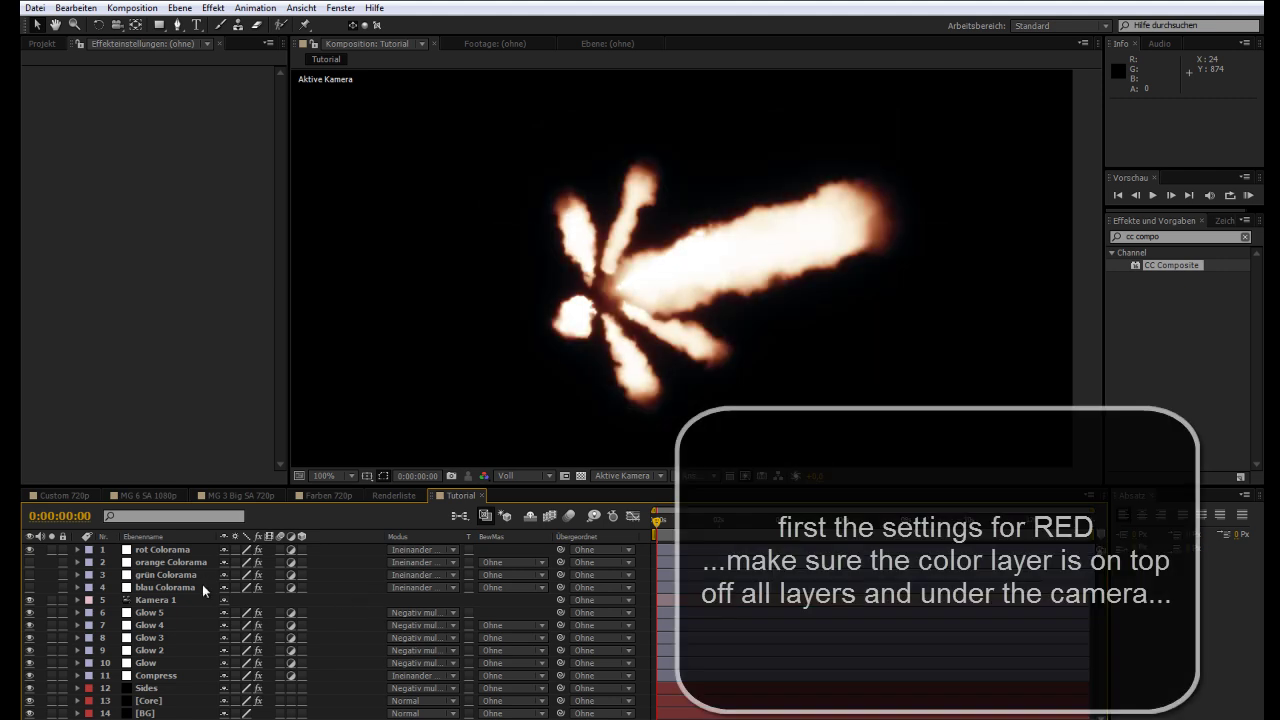
{"action": "left_click", "coordinate": [151, 600]}
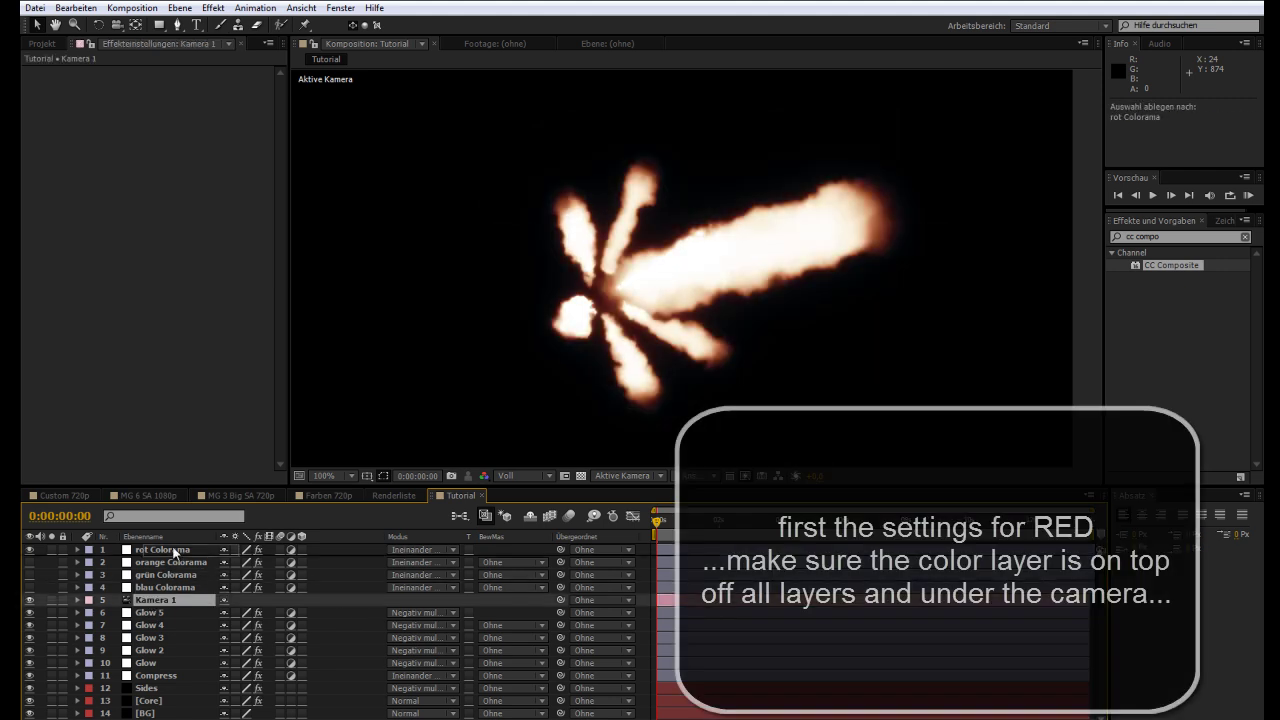
{"action": "left_click_drag", "start_coordinate": [176, 553], "coordinate": [174, 546]}
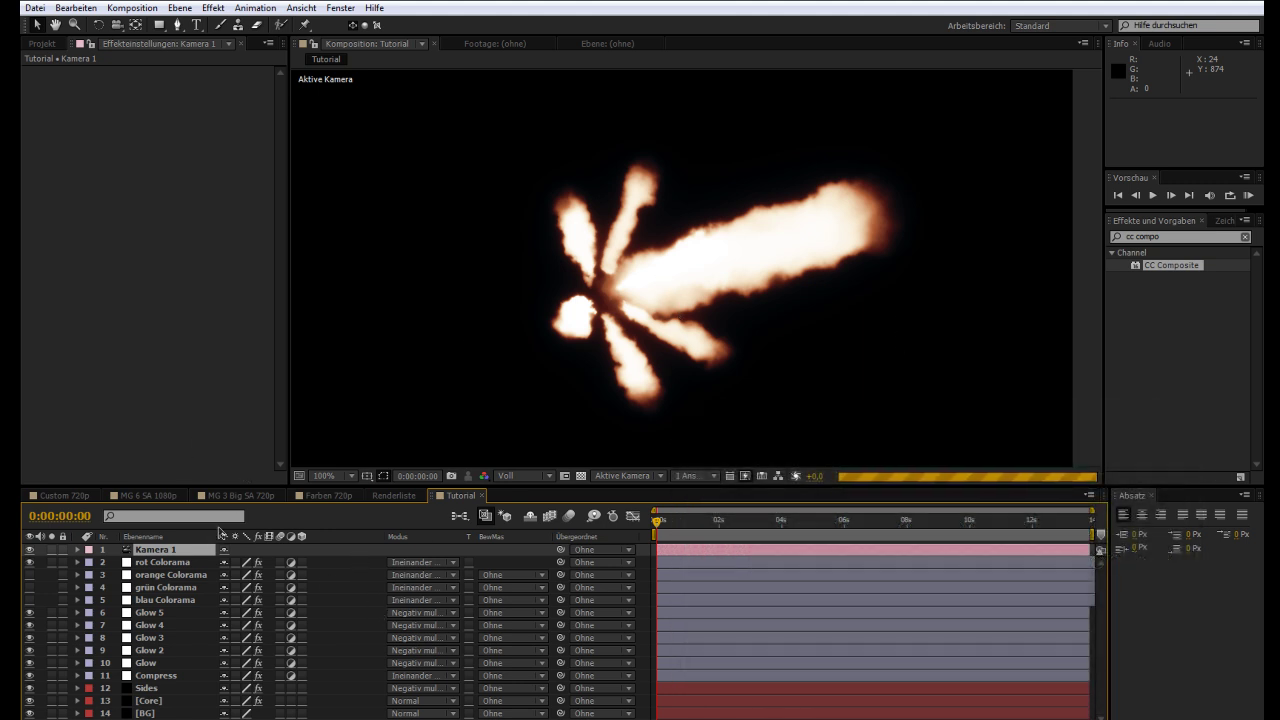
{"action": "left_click", "coordinate": [152, 564]}
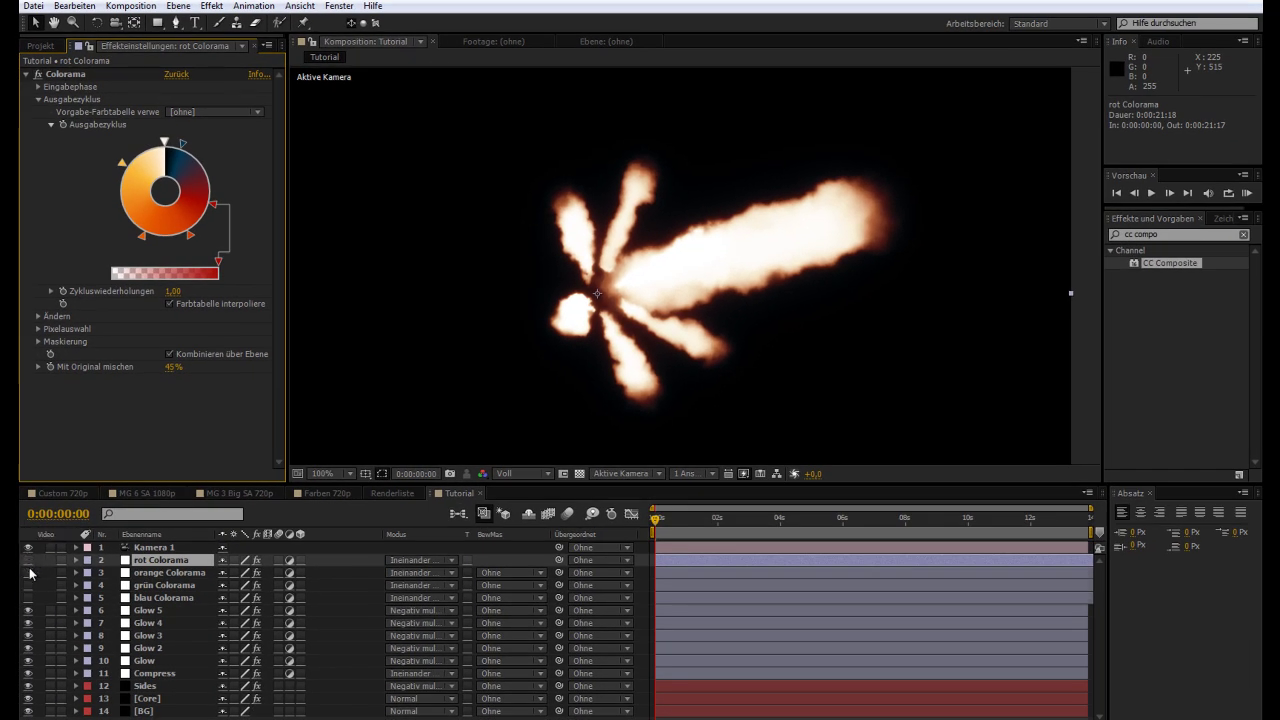
{"action": "left_click", "coordinate": [29, 573]}
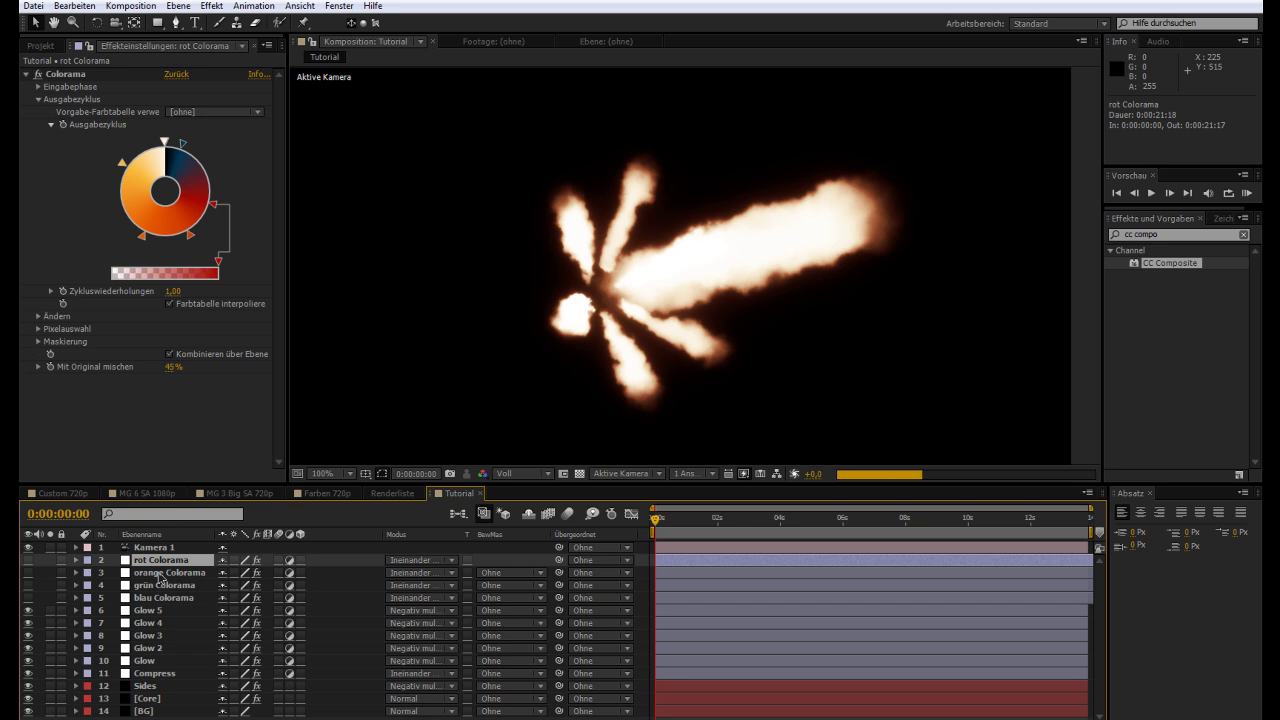
- Review the output cycles of the orange and grün Colorama layers
{"action": "left_click", "coordinate": [160, 573]}
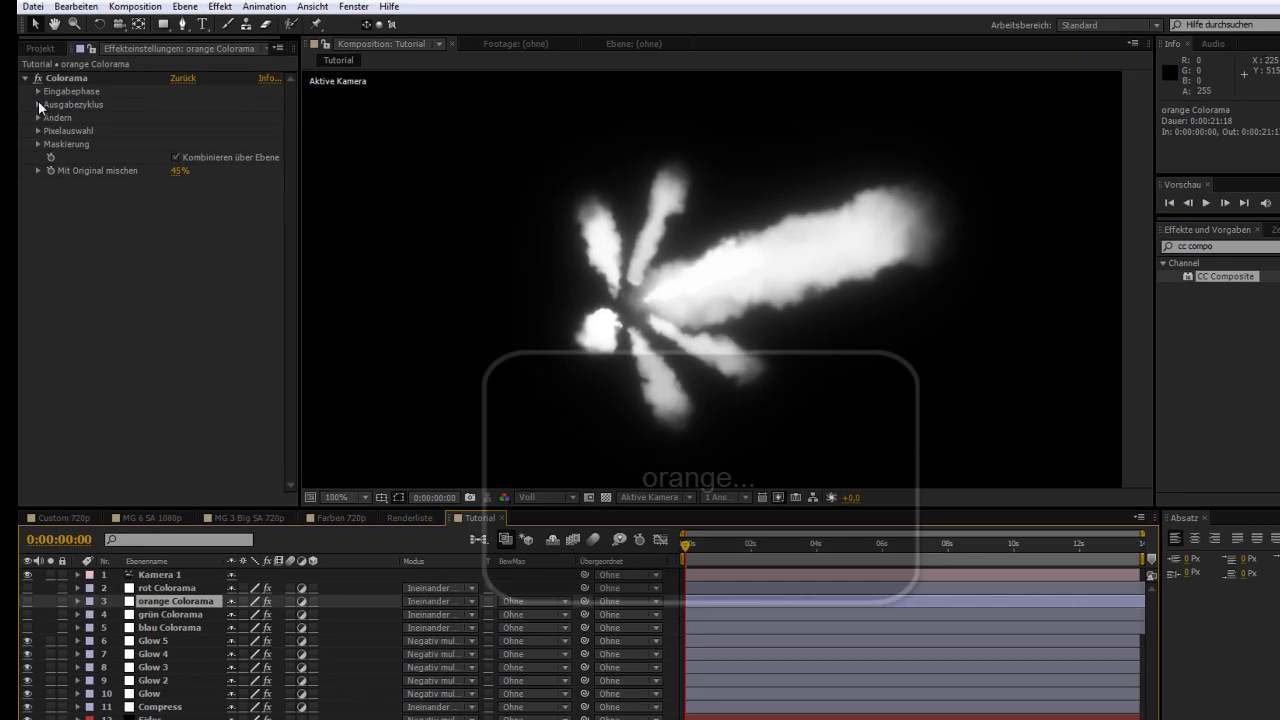
{"action": "left_click", "coordinate": [38, 100]}
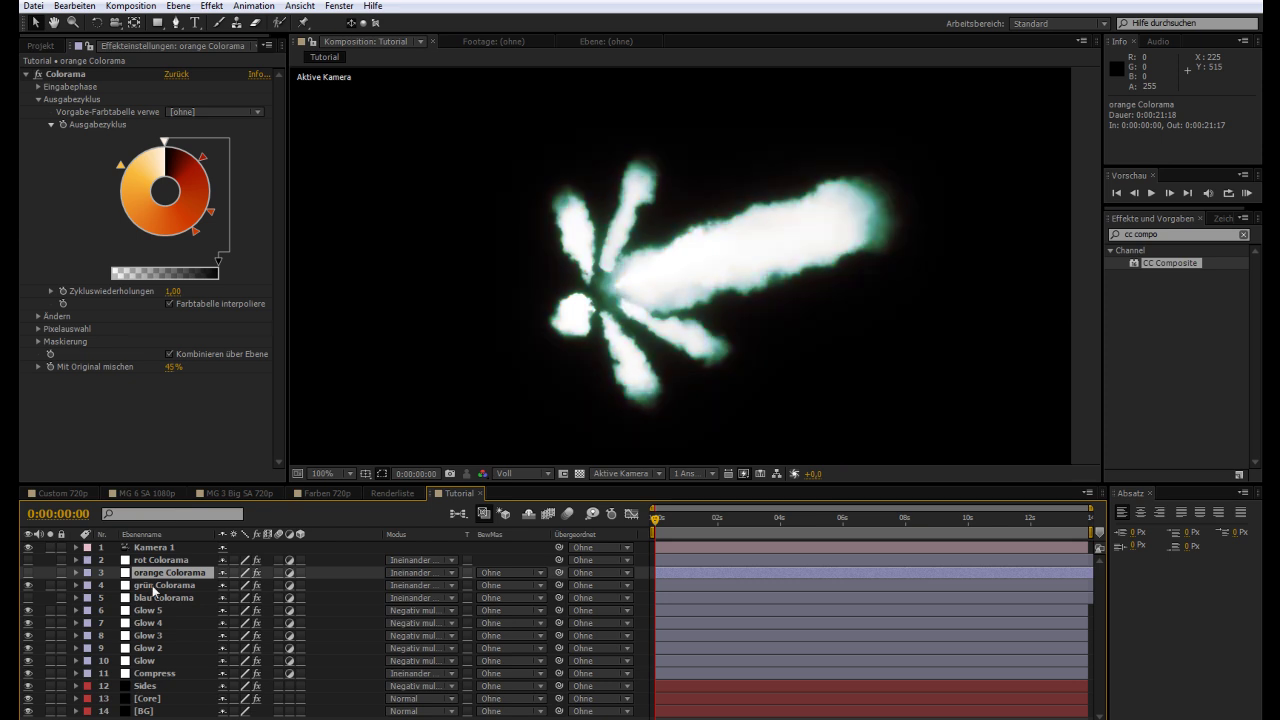
{"action": "left_click", "coordinate": [153, 586]}
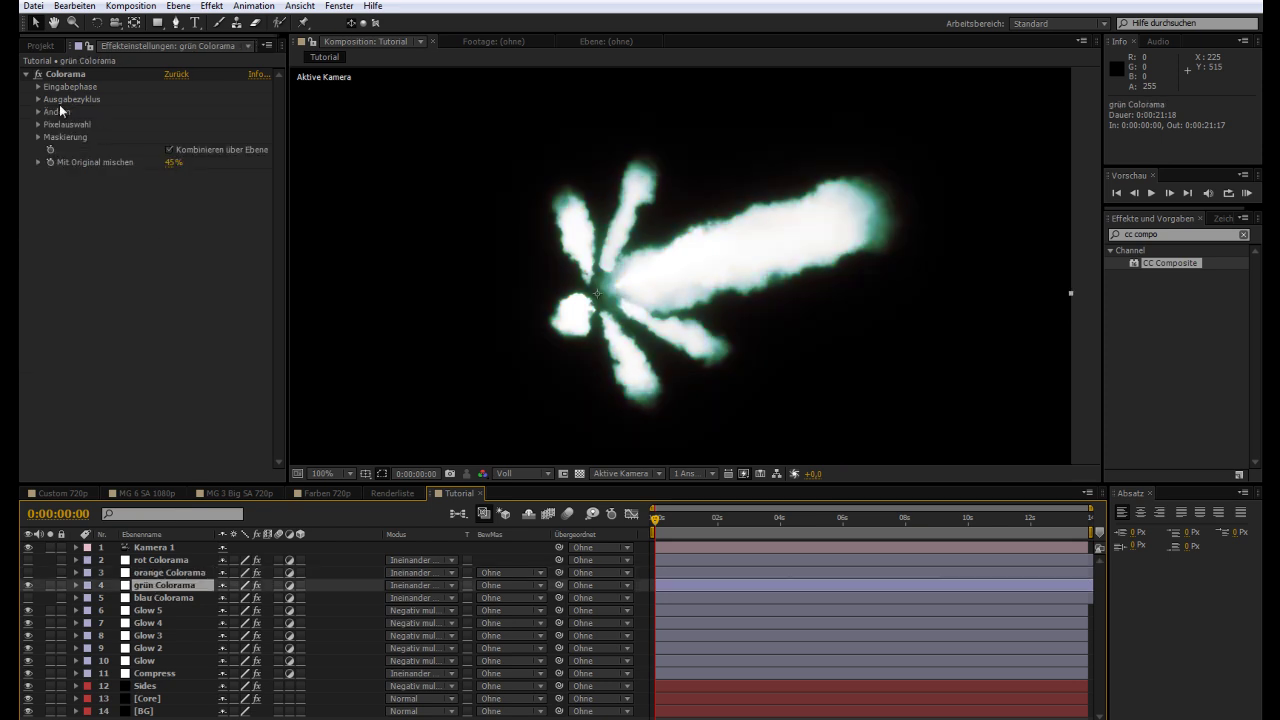
{"action": "left_click", "coordinate": [38, 99]}
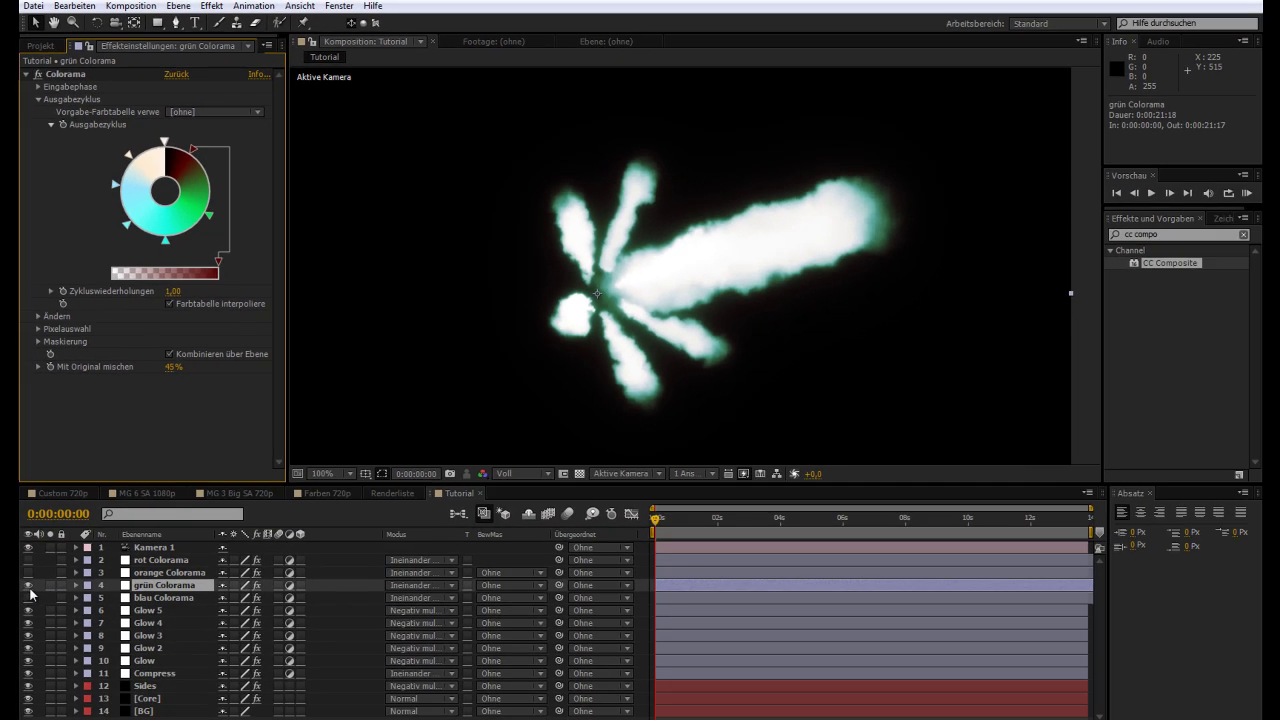
- Turn on blau Colorama and inspect its blue output cycle
{"action": "left_click", "coordinate": [28, 597]}
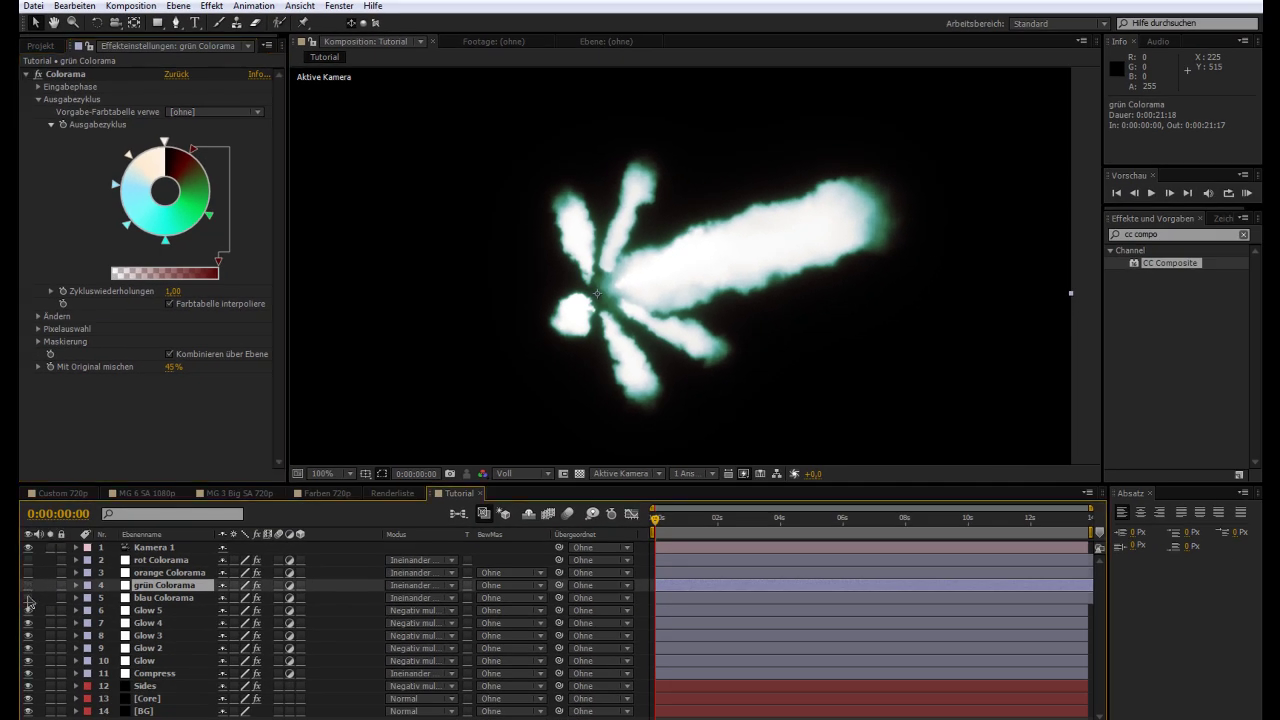
{"action": "left_click", "coordinate": [159, 600]}
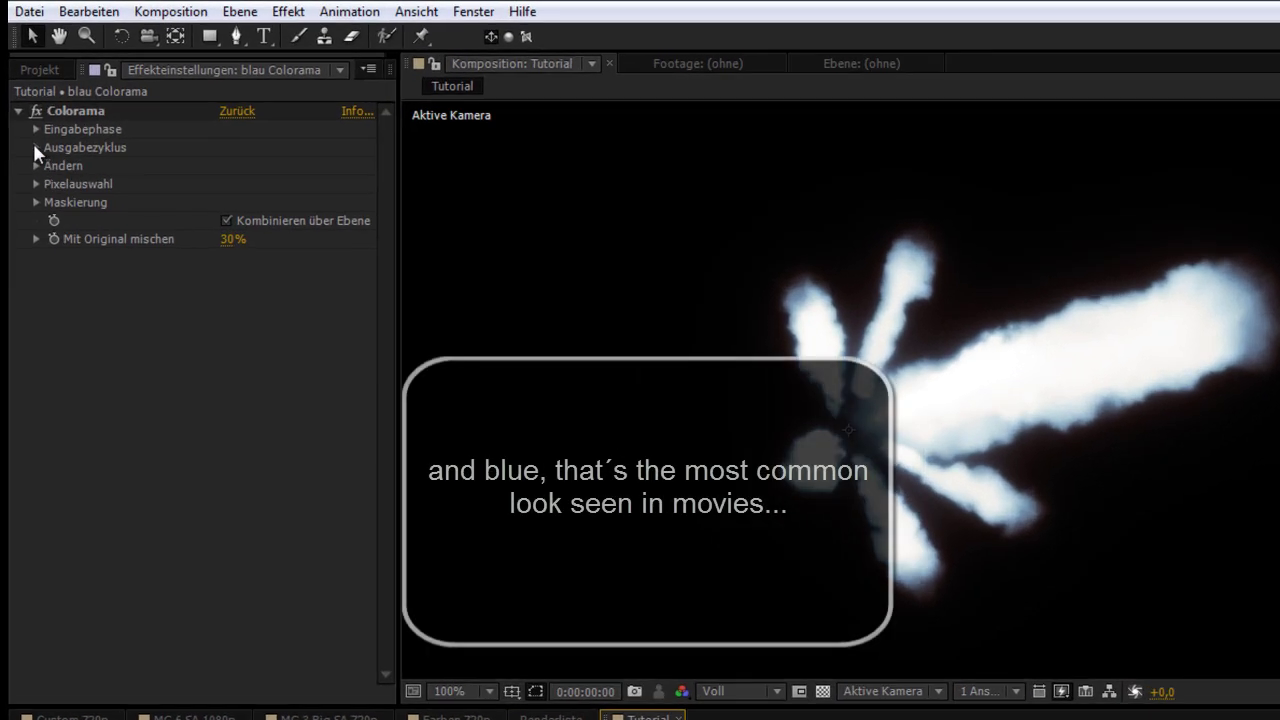
{"action": "left_click", "coordinate": [38, 99]}
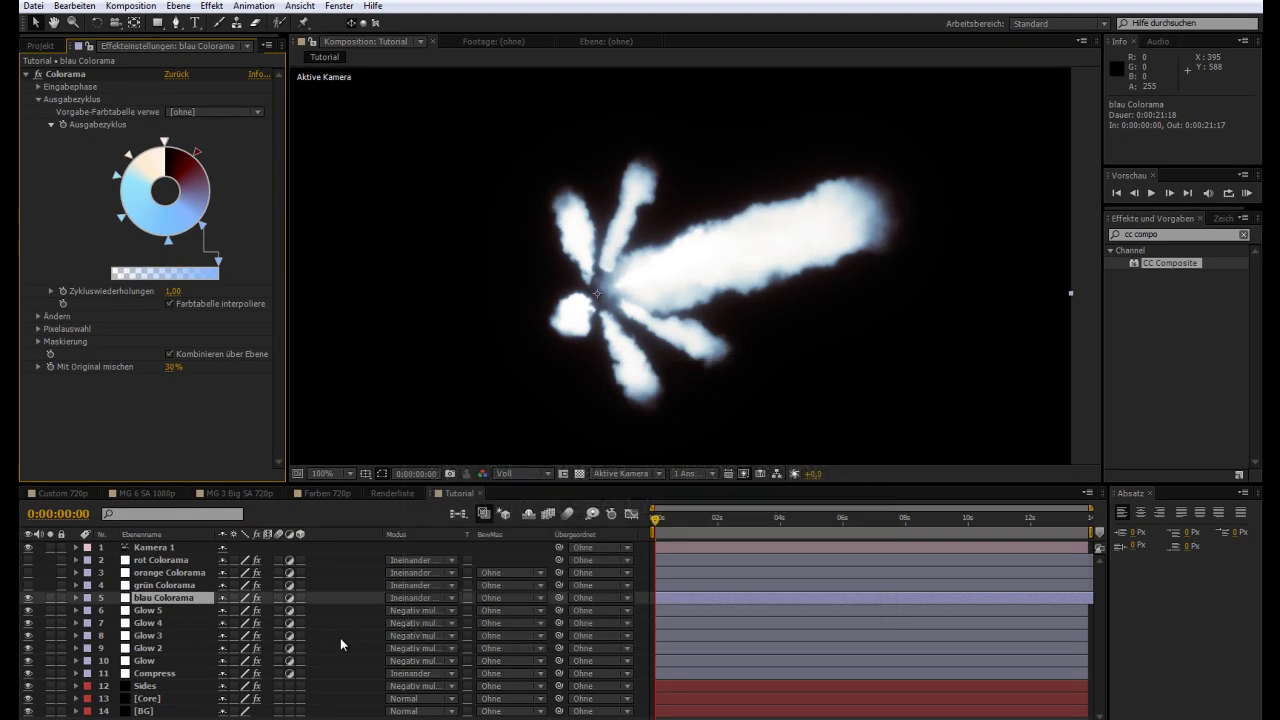
{"action": "scroll", "coordinate": [602, 266], "scroll_direction": "down", "scroll_amount": 2}
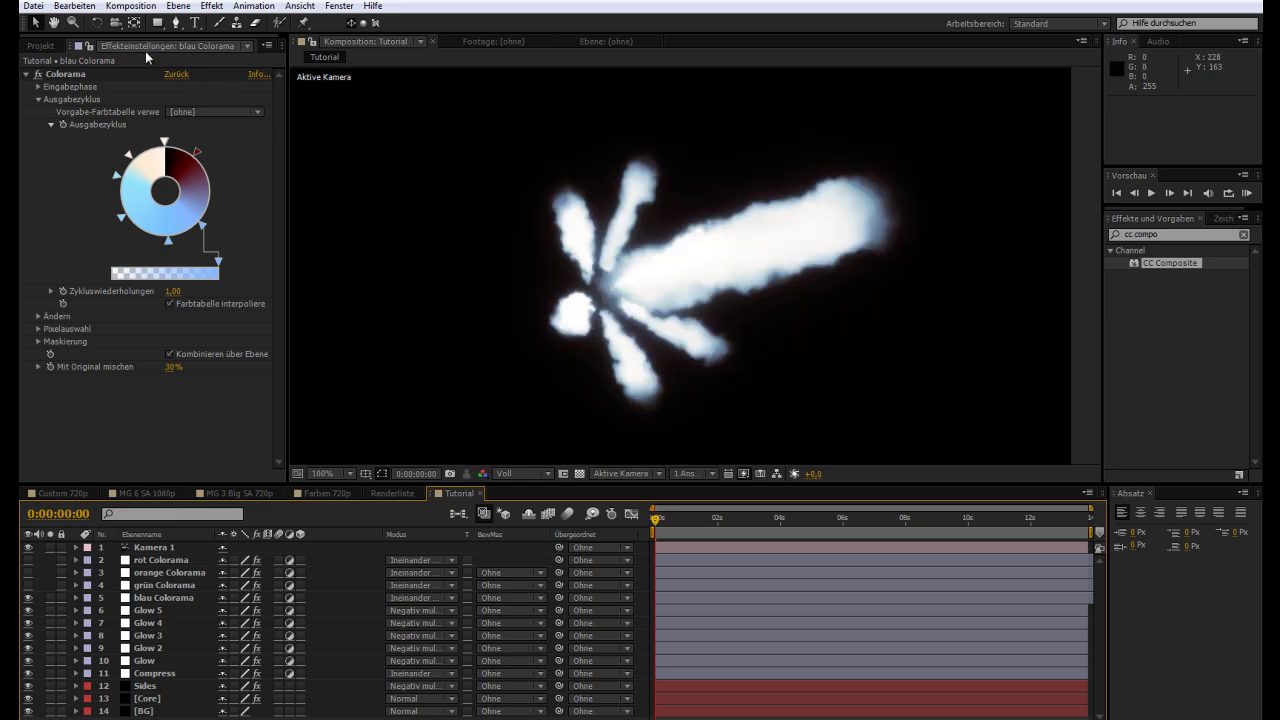
- Orbit Kamera 1 so the flash points right as a horizontal arrow
{"action": "left_click", "coordinate": [115, 22]}
{"action": "mouse_move", "coordinate": [563, 322]}
{"action": "left_mouse_down"}
{"action": "mouse_move", "coordinate": [498, 330]}
{"action": "mouse_move", "coordinate": [489, 260]}
{"action": "mouse_move", "coordinate": [540, 243]}
{"action": "mouse_move", "coordinate": [593, 348]}
{"action": "mouse_move", "coordinate": [585, 380]}
{"action": "left_mouse_up"}
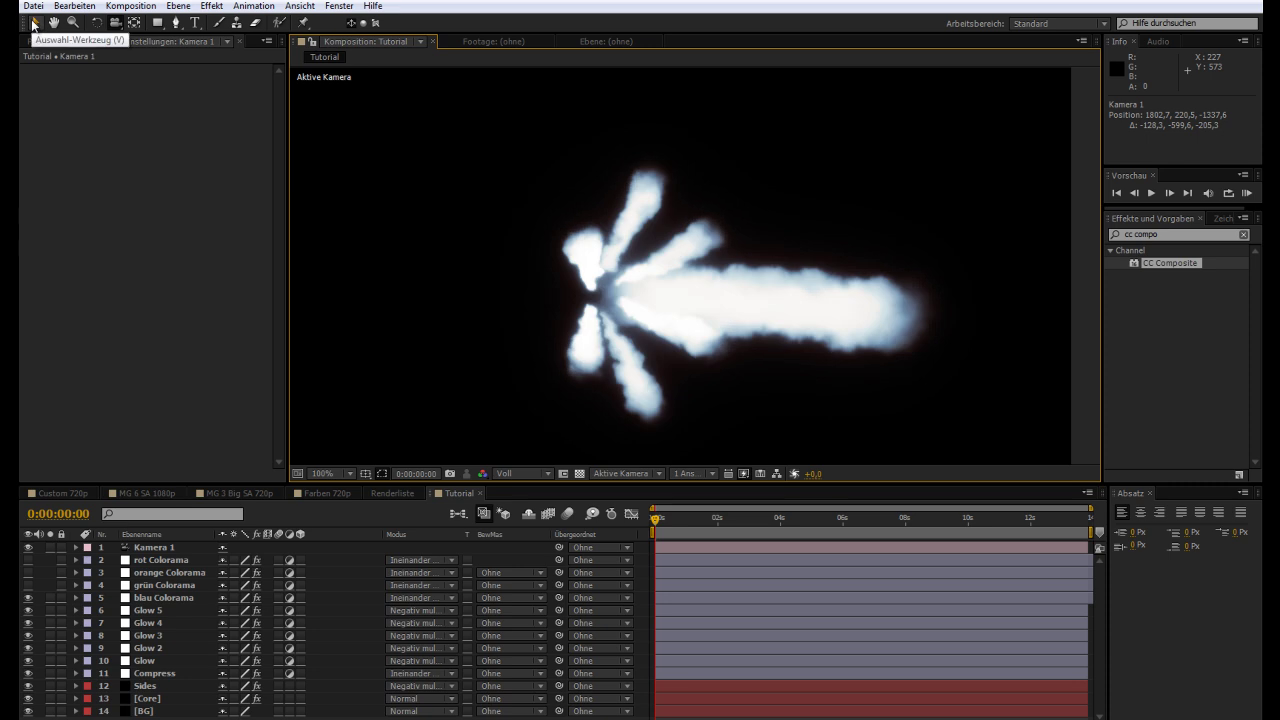
- Add a new null object (Null 4) to the composition
{"action": "left_click", "coordinate": [333, 570]}
{"action": "left_click", "coordinate": [177, 6]}
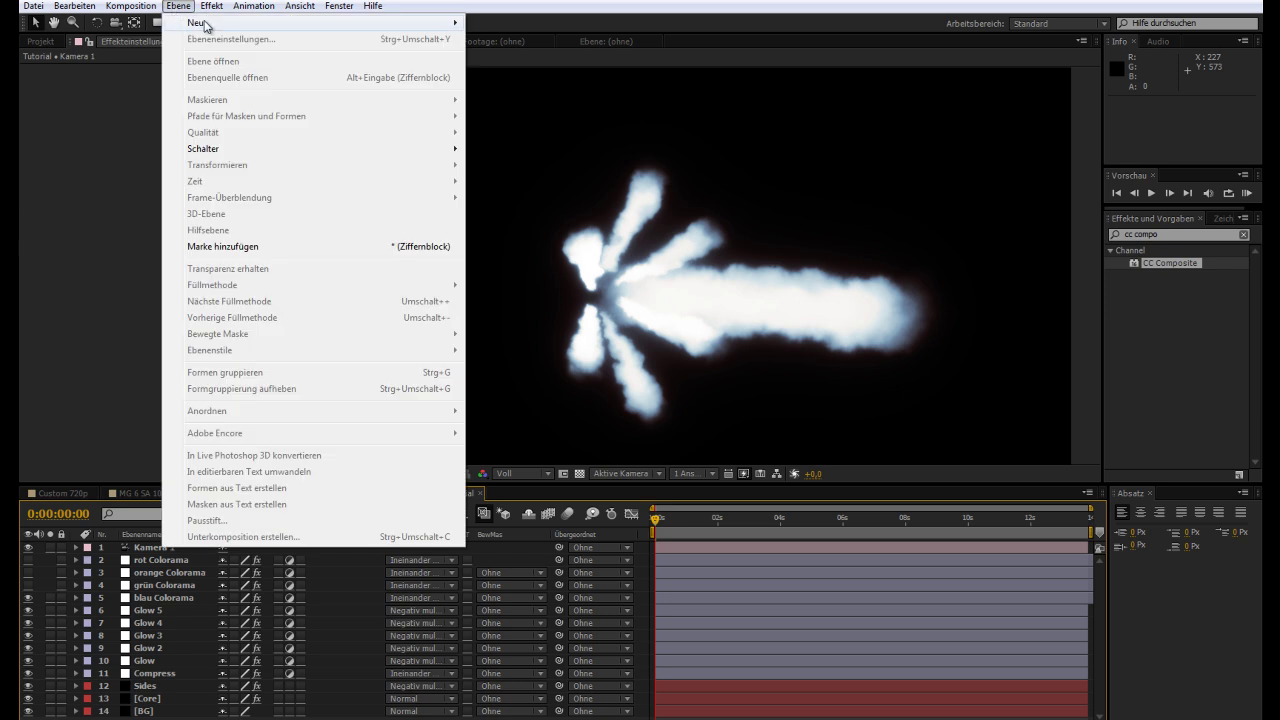
{"action": "mouse_move", "coordinate": [208, 24]}
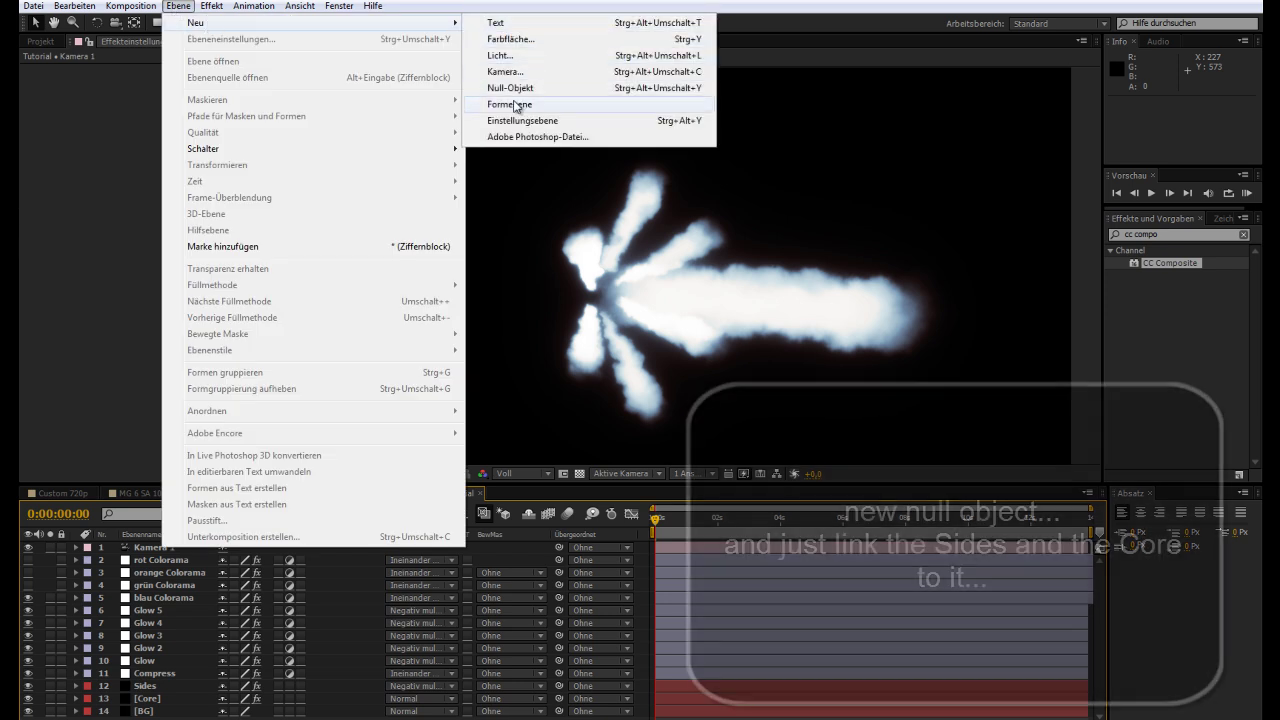
{"action": "left_click", "coordinate": [512, 88]}
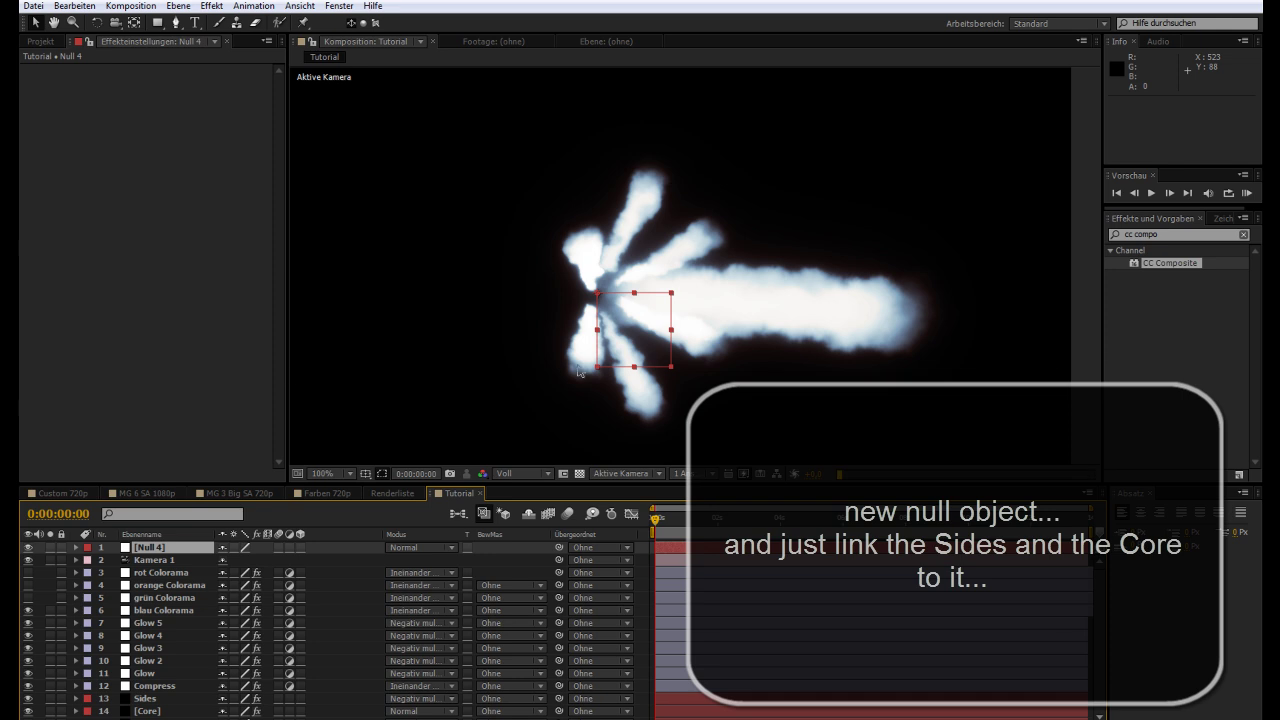
- Parent the Sides and Core layers to Null 4 with the pick whip
{"action": "scroll", "coordinate": [620, 328], "scroll_direction": "down", "scroll_amount": 1}
{"action": "scroll", "coordinate": [620, 328], "scroll_direction": "up", "scroll_amount": 1}
{"action": "scroll", "coordinate": [193, 691], "scroll_direction": "down", "scroll_amount": 1}
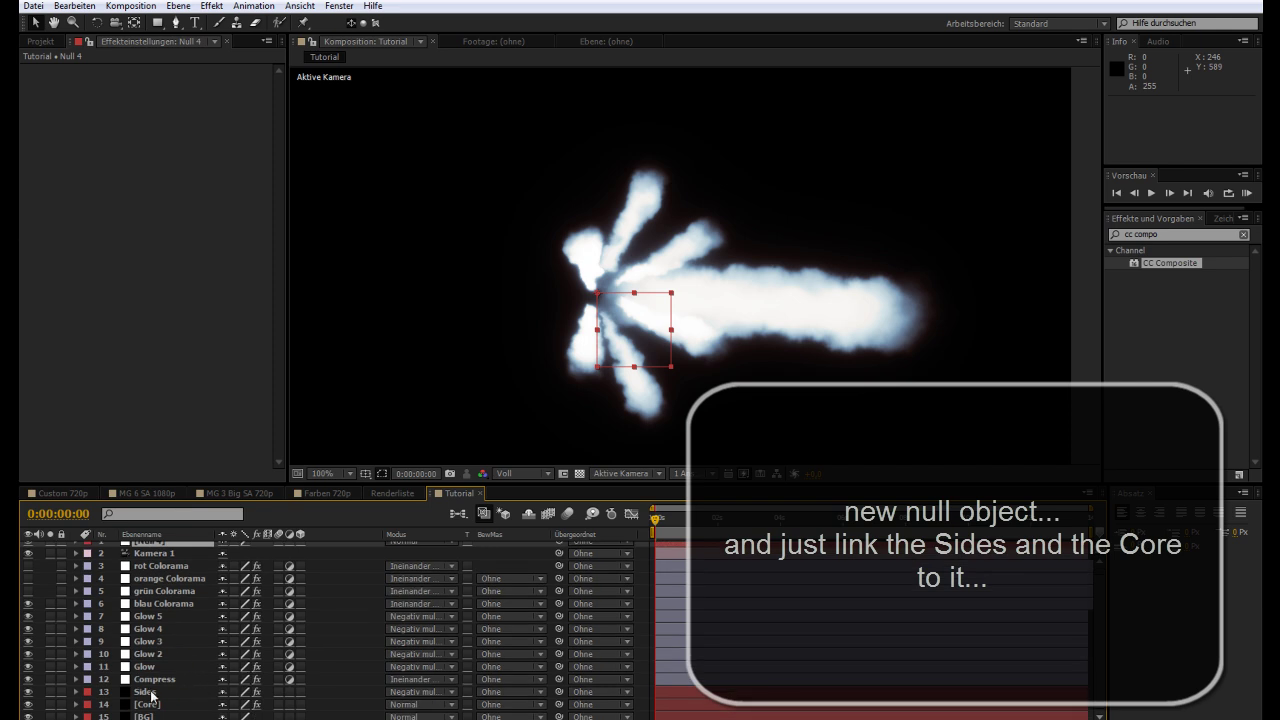
{"action": "left_click", "coordinate": [152, 695]}
{"action": "left_click", "coordinate": [150, 704], "text": "shift"}
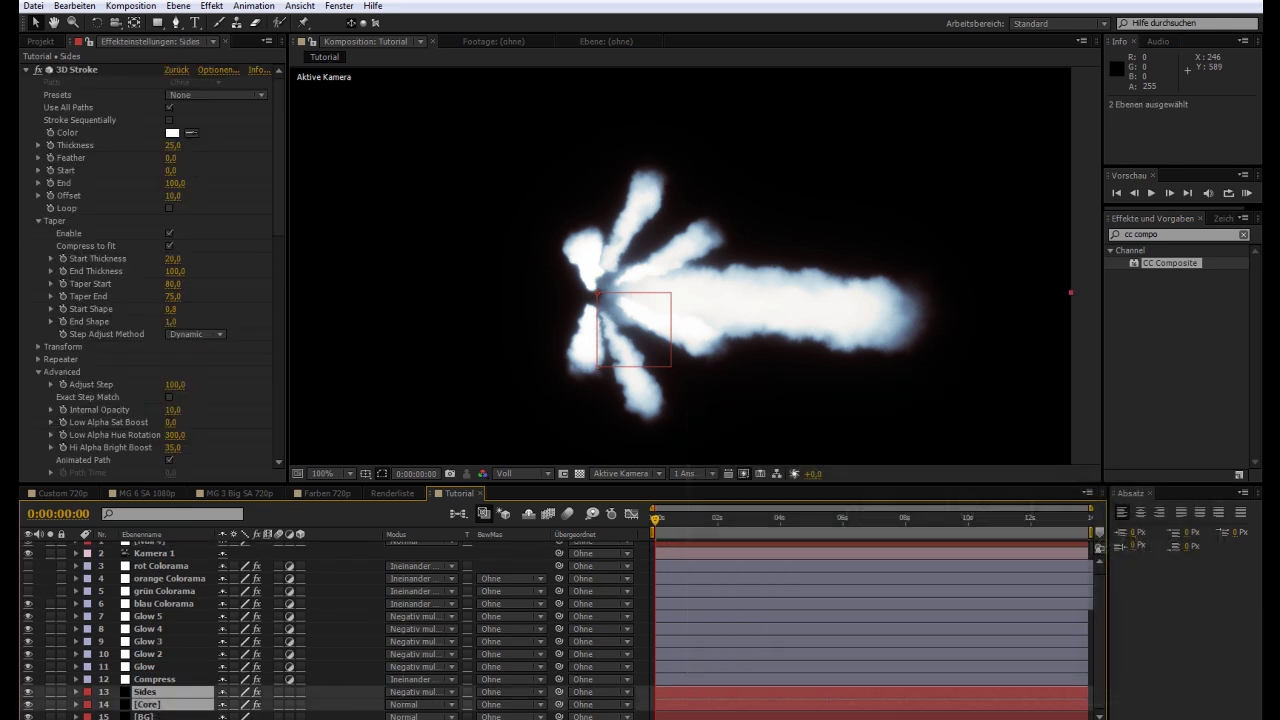
{"action": "left_click_drag", "start_coordinate": [559, 693], "coordinate": [170, 543]}
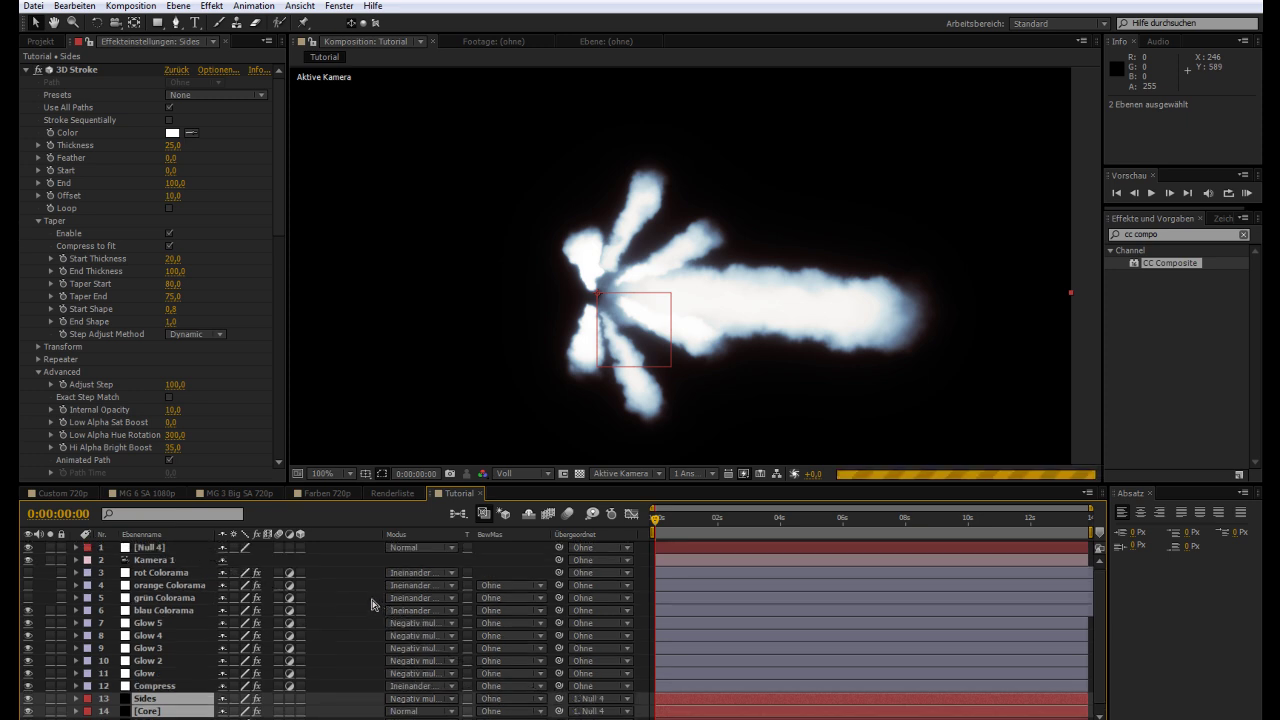
{"action": "left_click", "coordinate": [150, 548]}
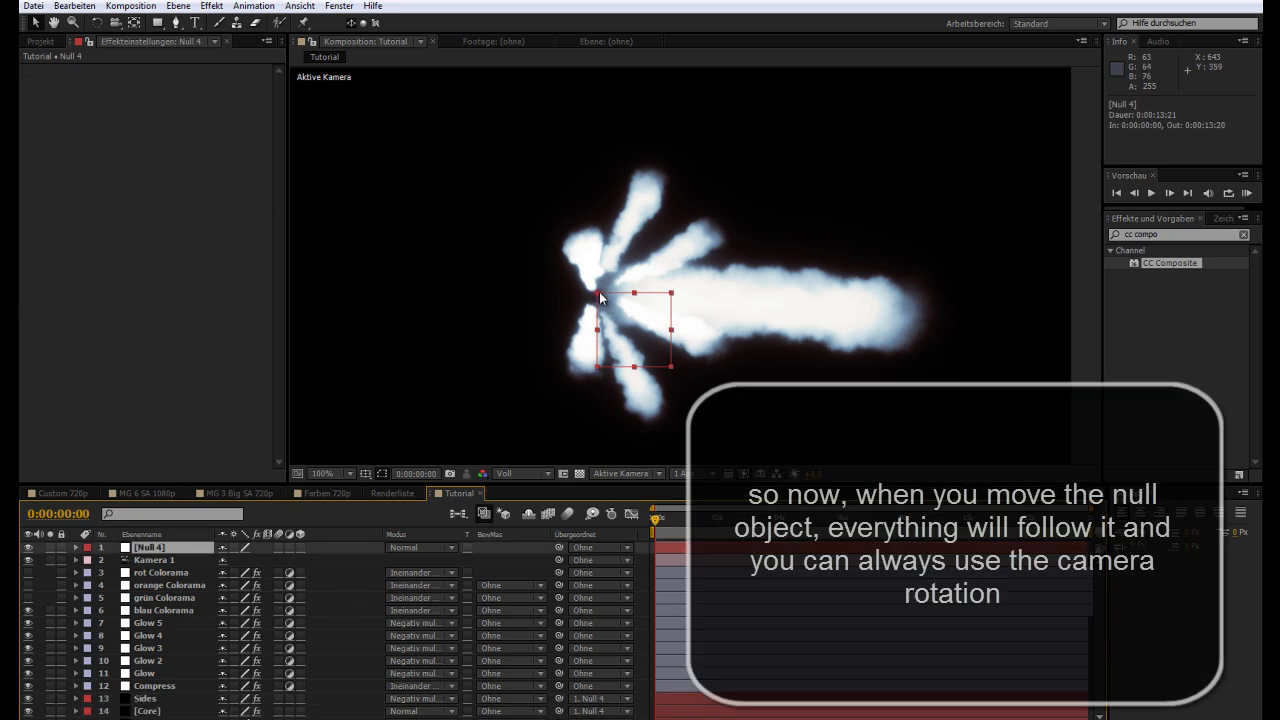
- Drag Null 4 left, zoom the viewer to 50%, and orbit the camera to face the flash
{"action": "mouse_move", "coordinate": [598, 296]}
{"action": "left_mouse_down"}
{"action": "mouse_move", "coordinate": [471, 211]}
{"action": "mouse_move", "coordinate": [373, 249]}
{"action": "mouse_move", "coordinate": [381, 269]}
{"action": "left_mouse_up"}
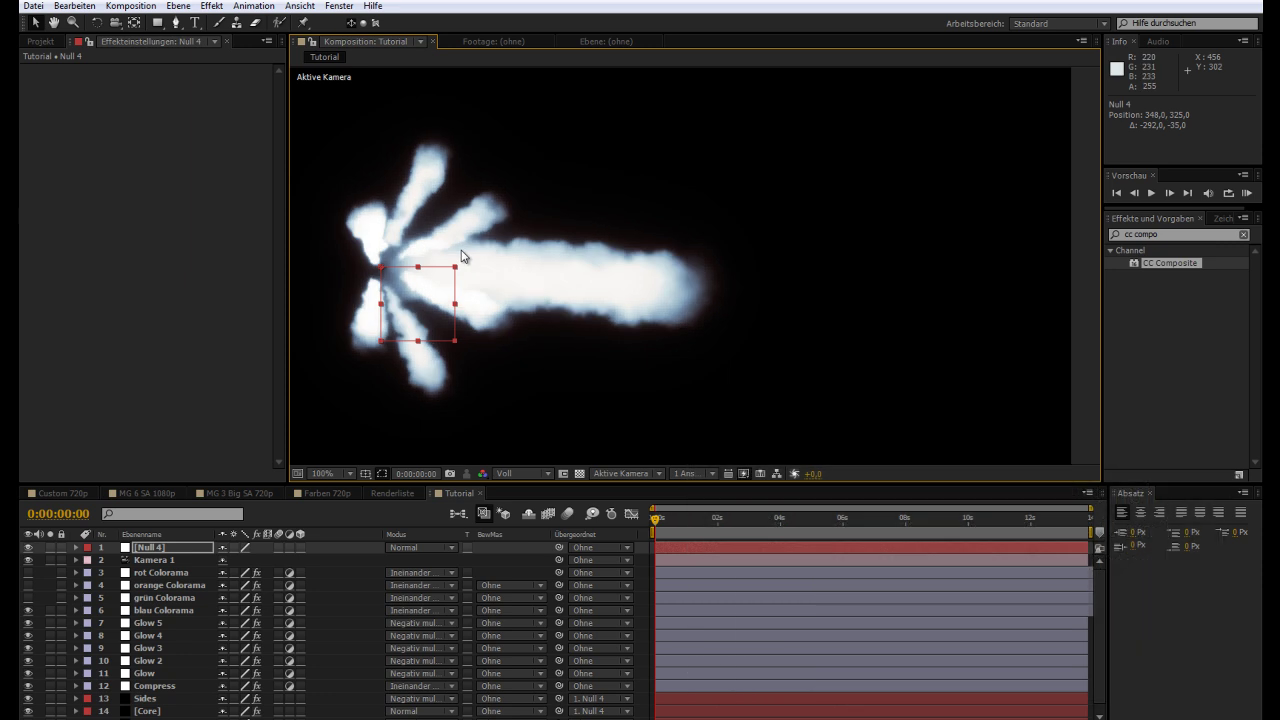
{"action": "key", "text": "comma"}
{"action": "key", "text": "comma"}
{"action": "left_click", "coordinate": [115, 22]}
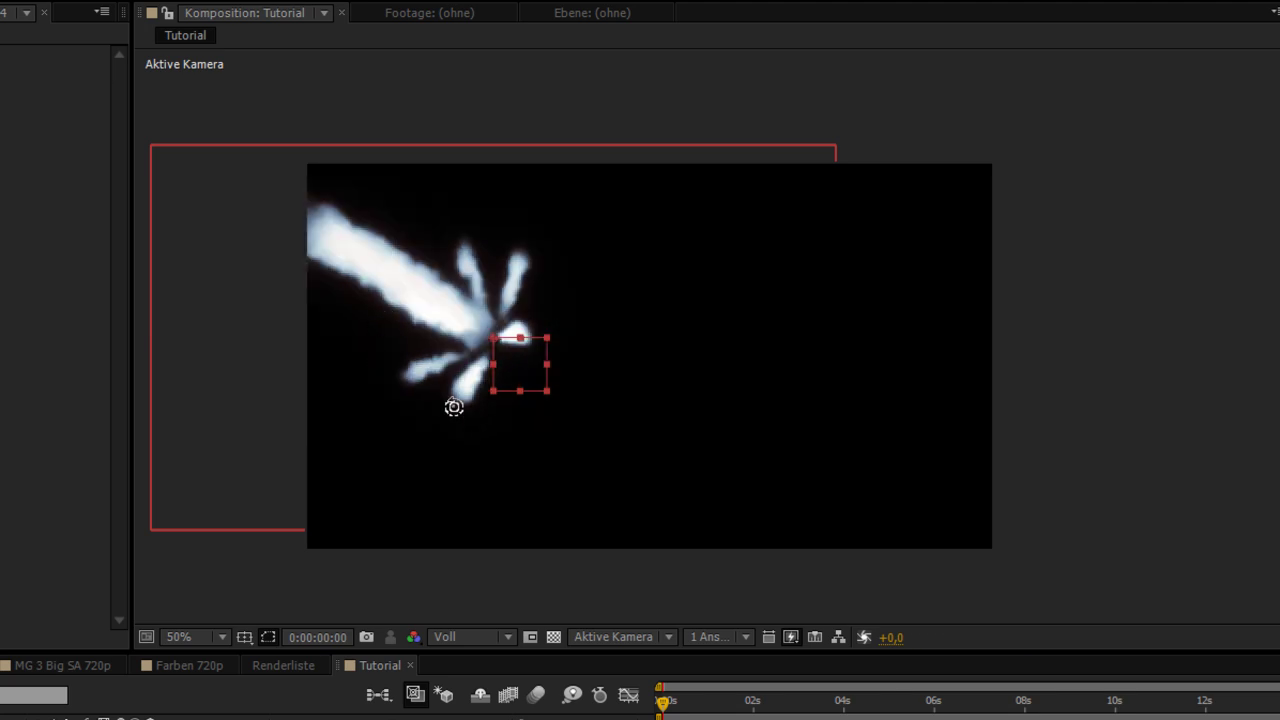
{"action": "left_click_drag", "start_coordinate": [451, 406], "coordinate": [478, 407]}
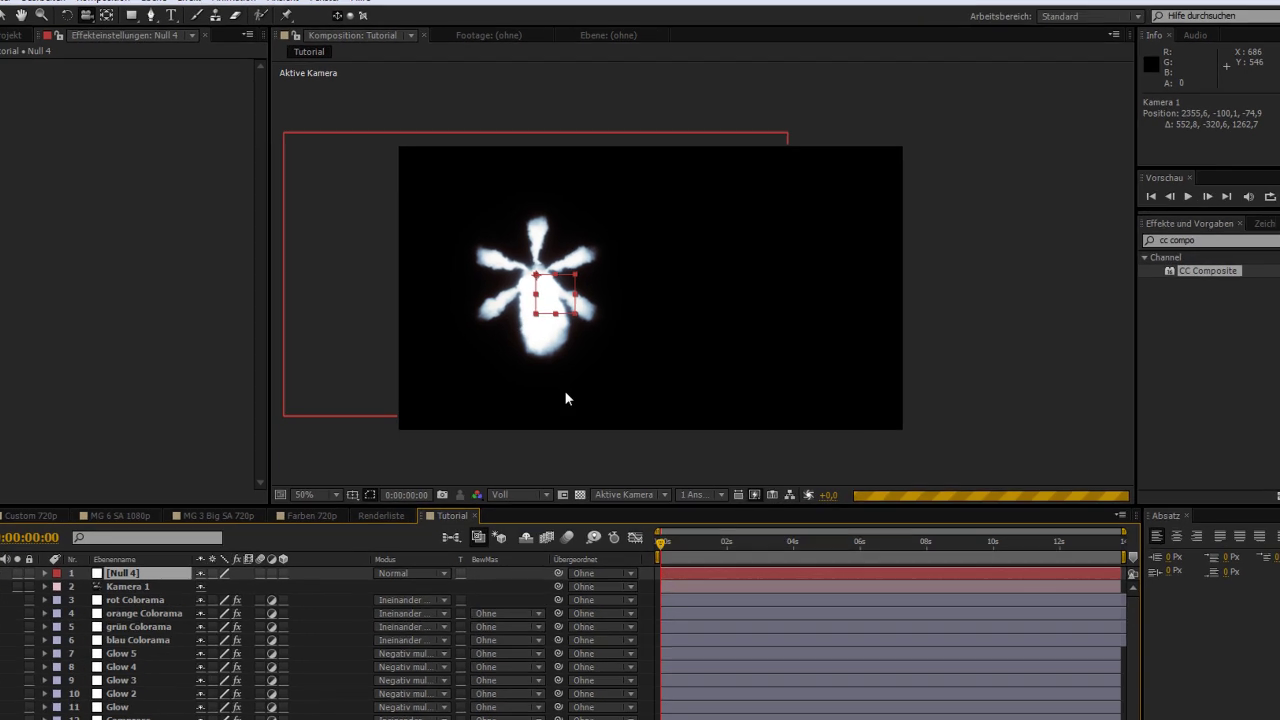
{"action": "key", "text": "c"}
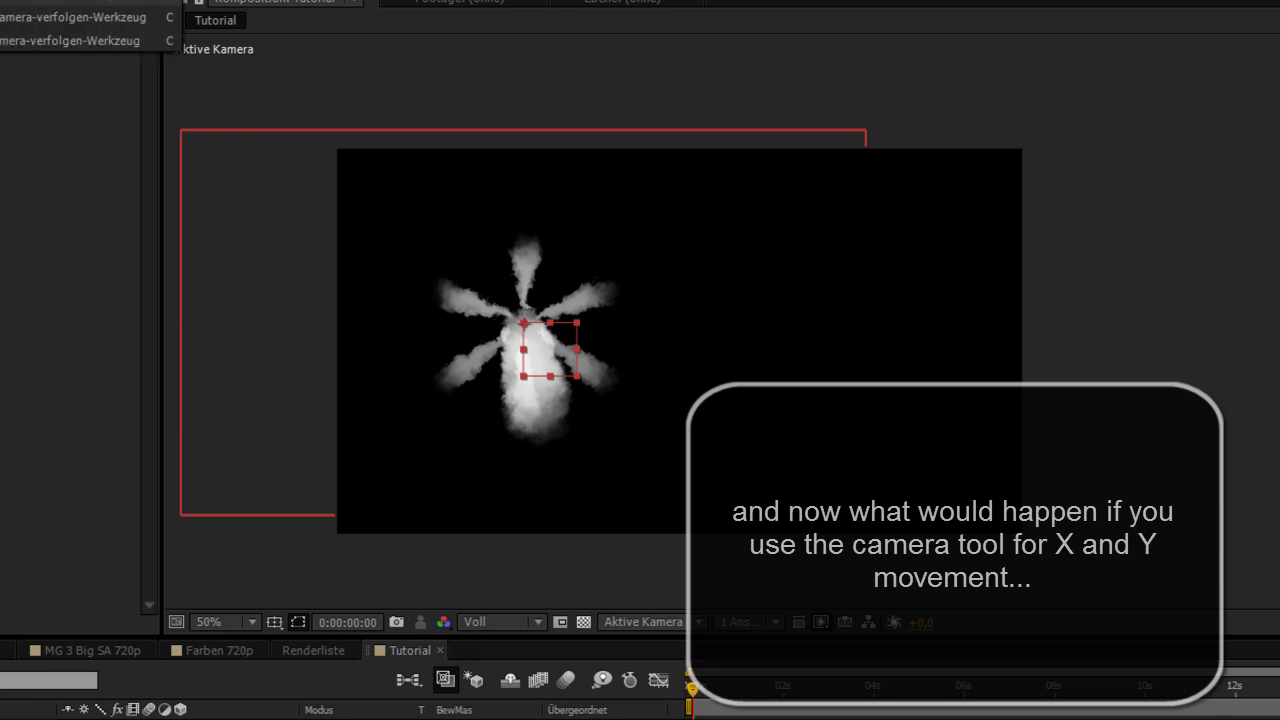
{"action": "left_click_drag", "start_coordinate": [90, 2], "coordinate": [90, 17]}
{"action": "mouse_move", "coordinate": [627, 376]}
{"action": "left_mouse_down"}
{"action": "mouse_move", "coordinate": [832, 362]}
{"action": "mouse_move", "coordinate": [843, 277]}
{"action": "left_mouse_up"}
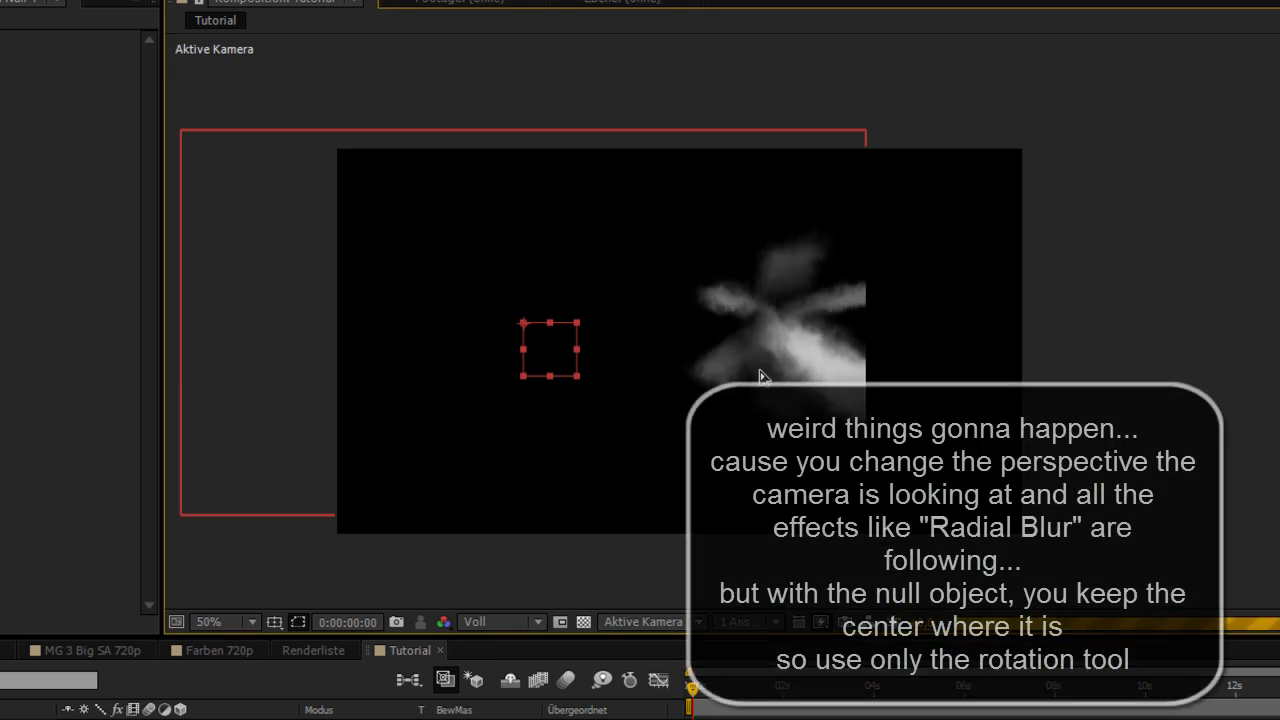